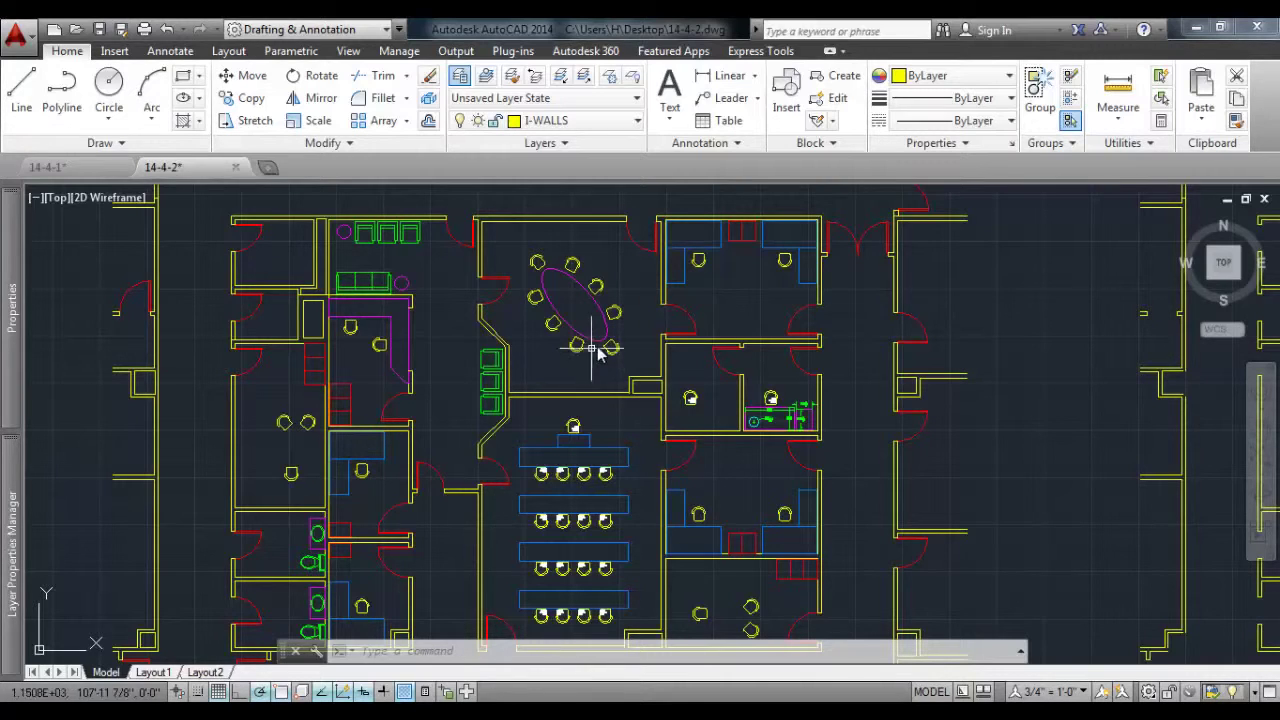
# Match the oval conference table to the desks layer with Layer Match and restore the previous layer settings.
pyautogui.click(601, 338)
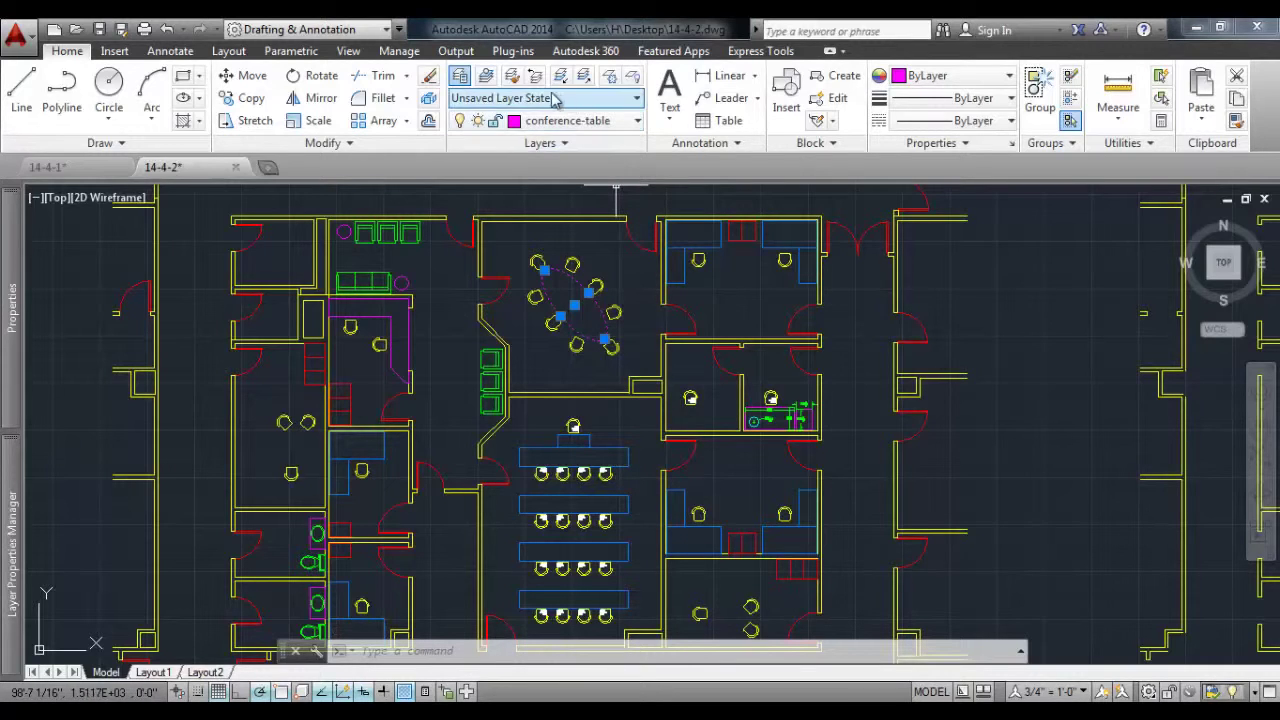
pyautogui.click(515, 80)
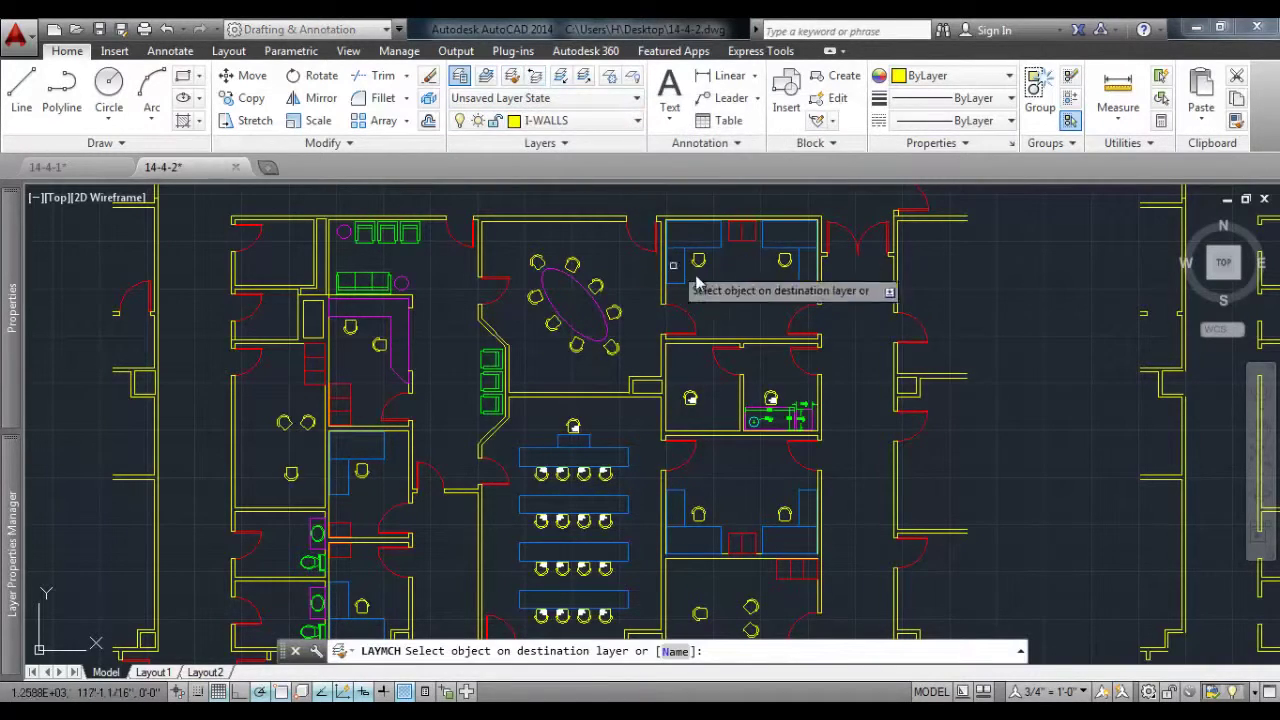
pyautogui.click(697, 283)
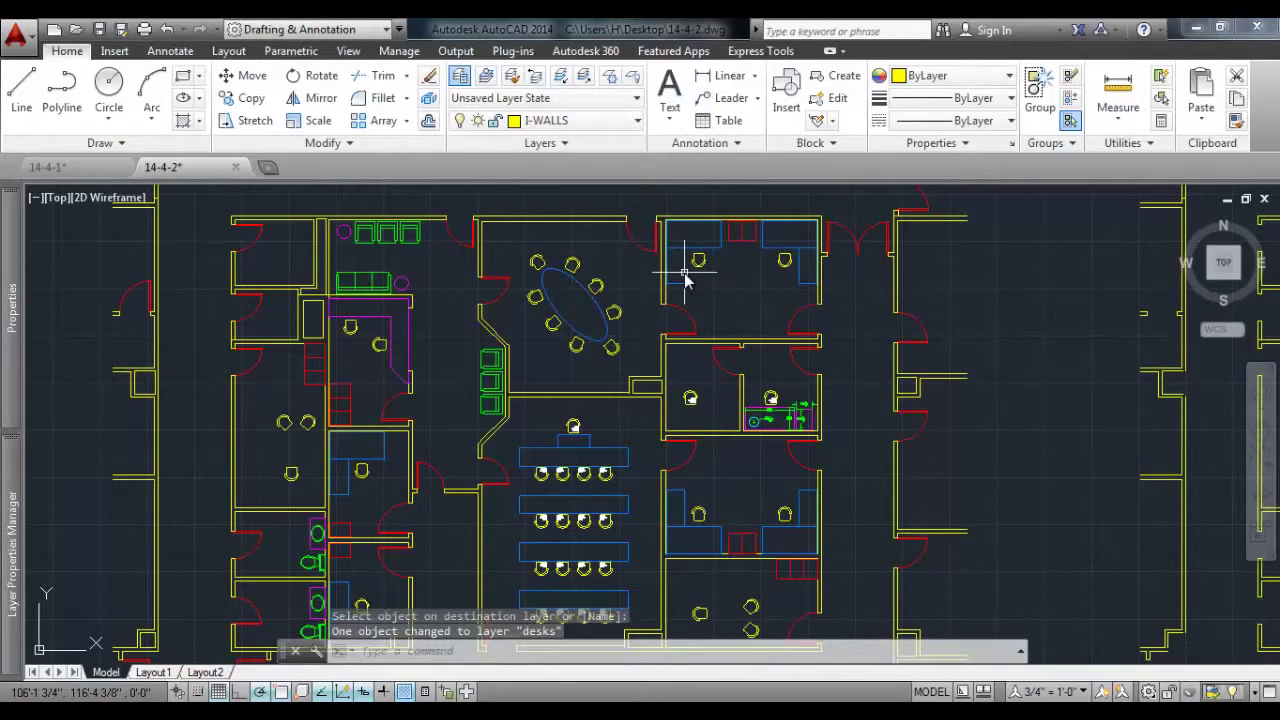
pyautogui.click(578, 289)
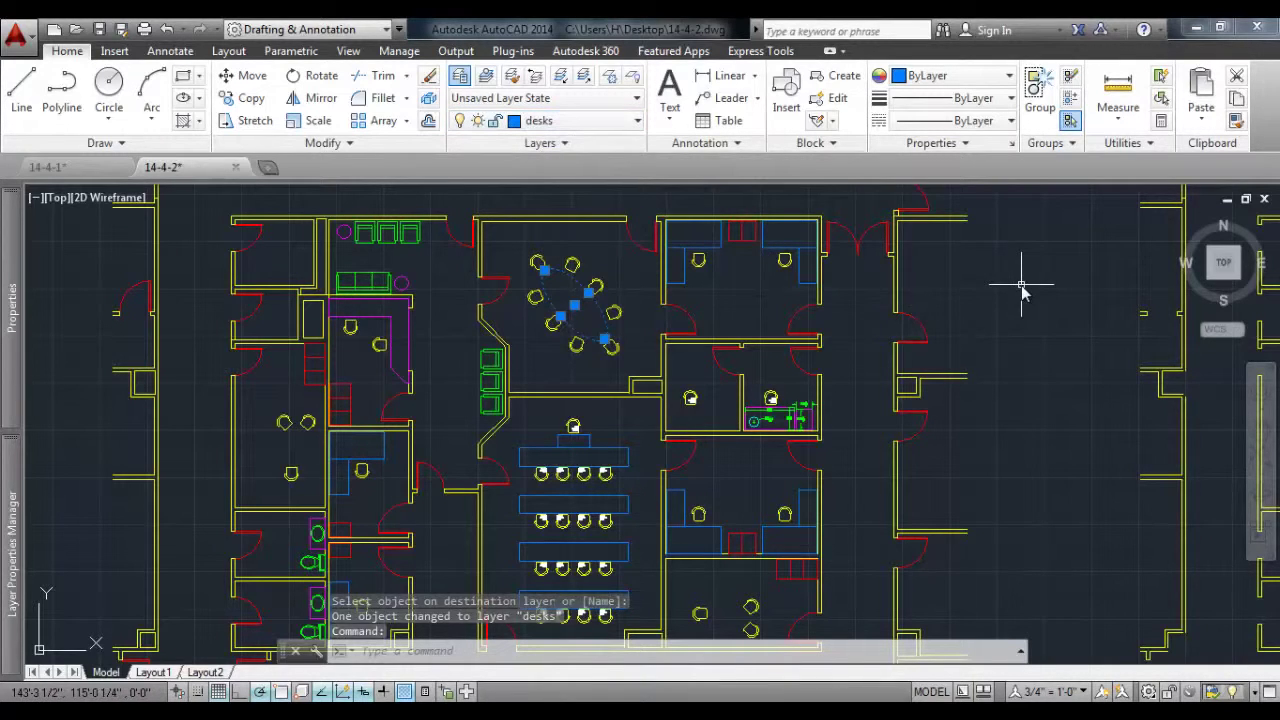
pyautogui.click(535, 75)
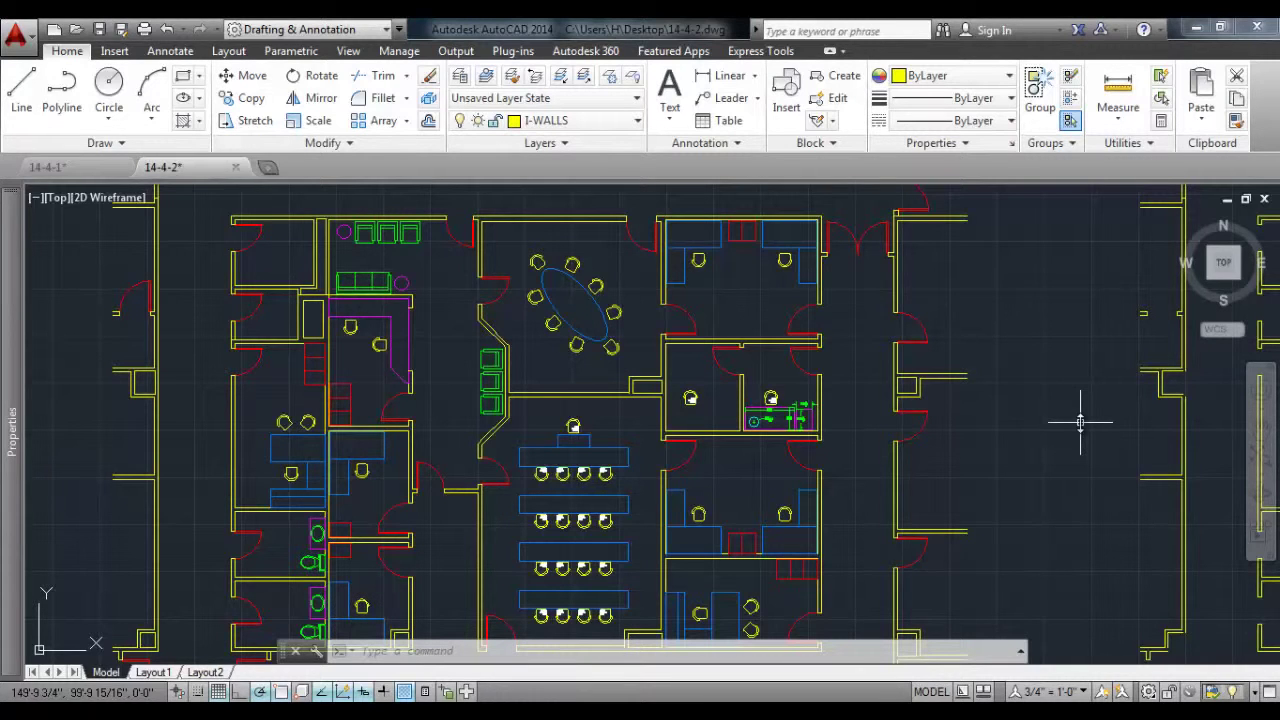
# Create a new drawing from the acad template and view its list of layers.
pyautogui.click(267, 167)
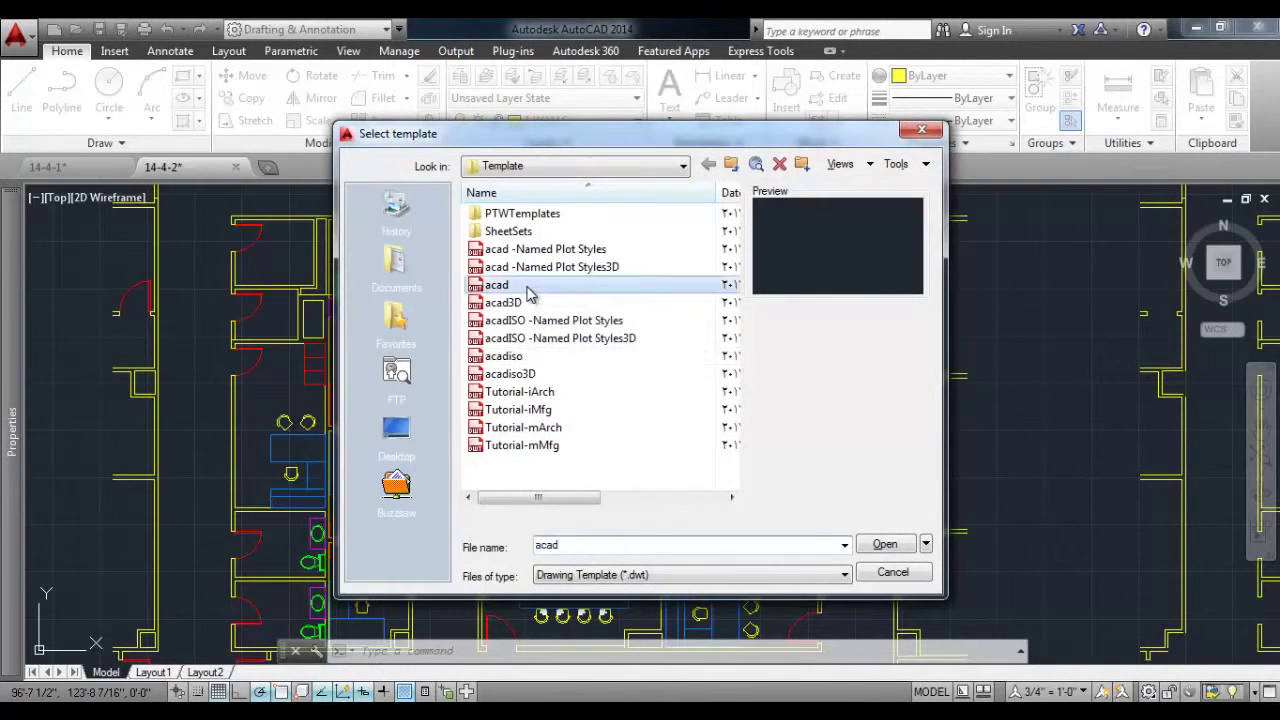
pyautogui.doubleClick(527, 287)
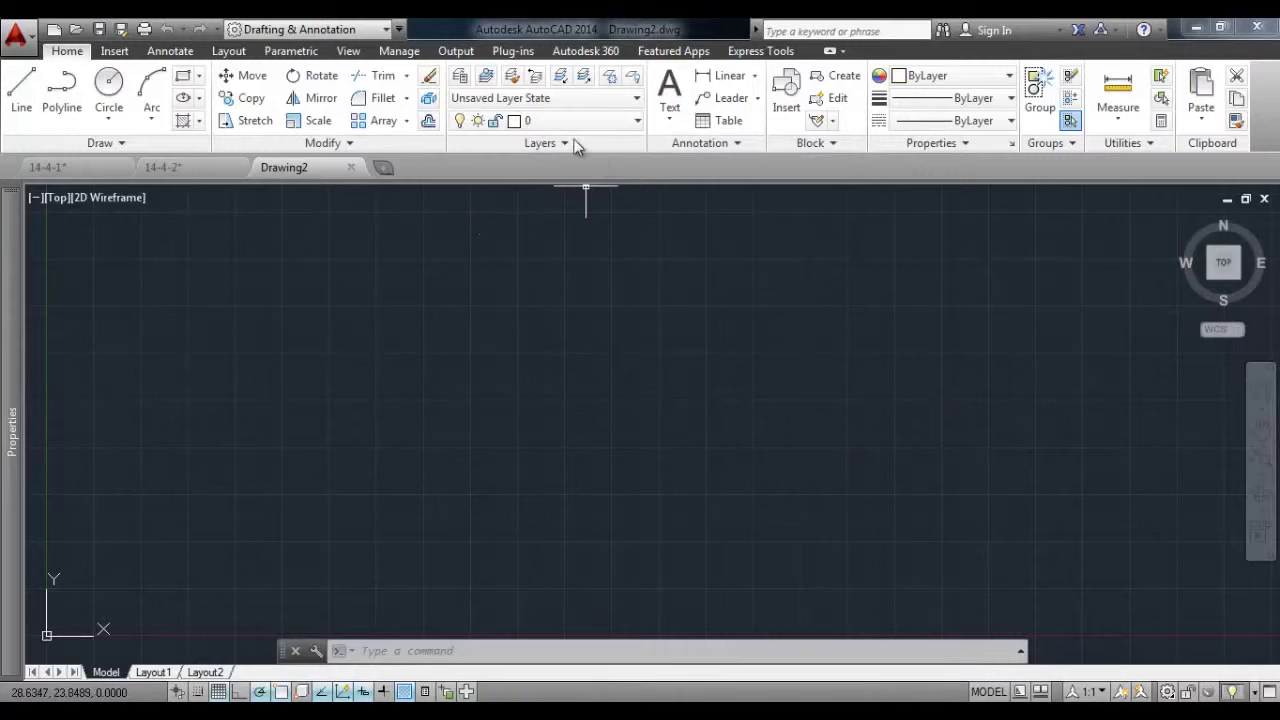
pyautogui.click(636, 121)
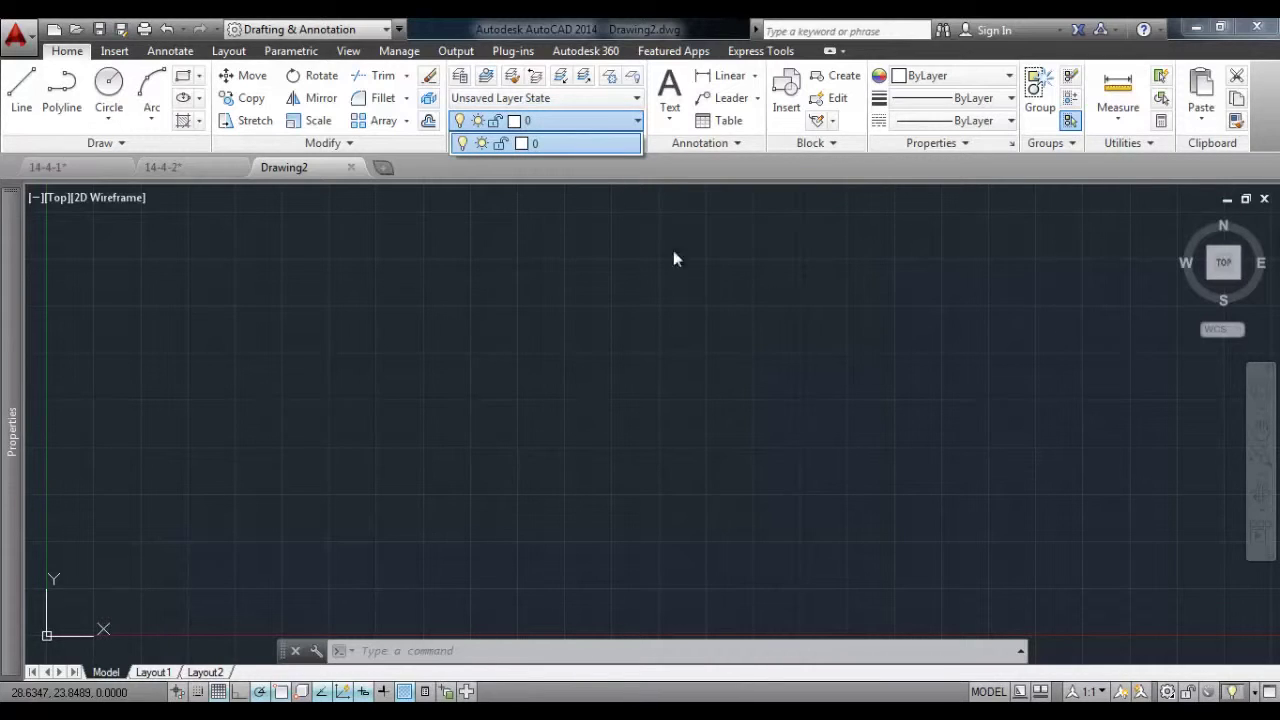
# Open the Layer Properties Manager and undock it as a floating palette.
pyautogui.click(461, 78)
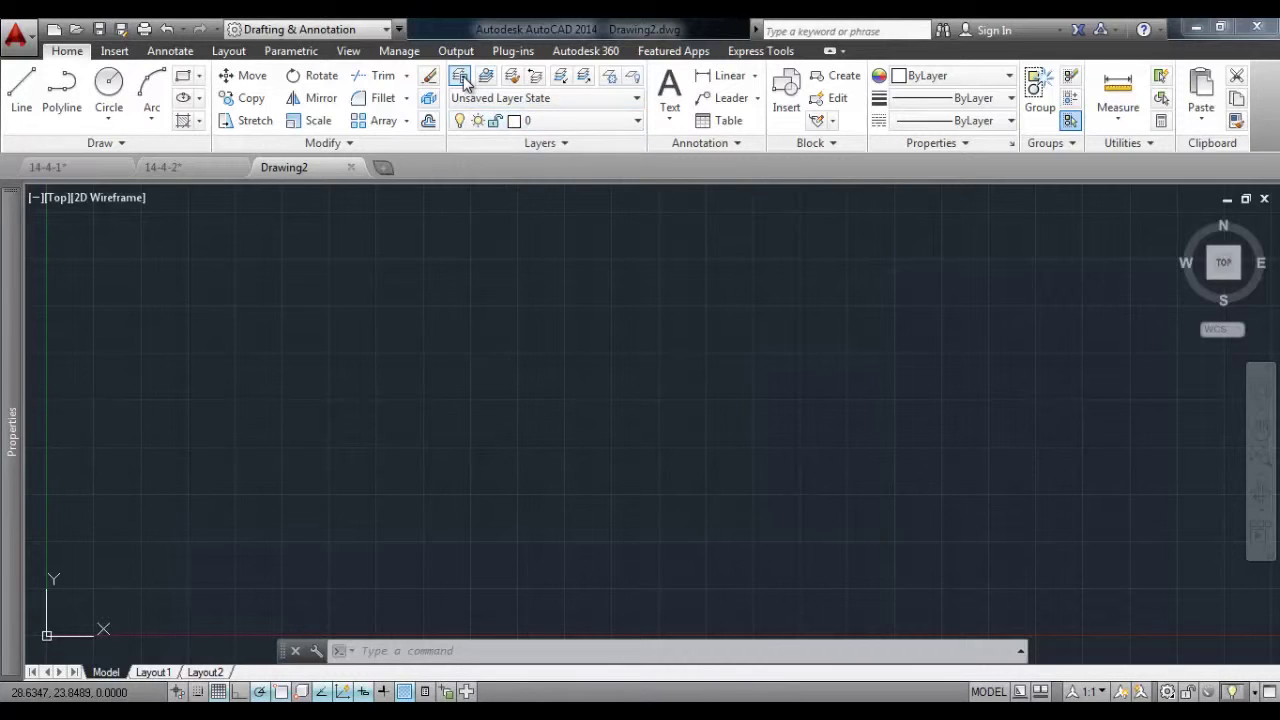
pyautogui.click(460, 78)
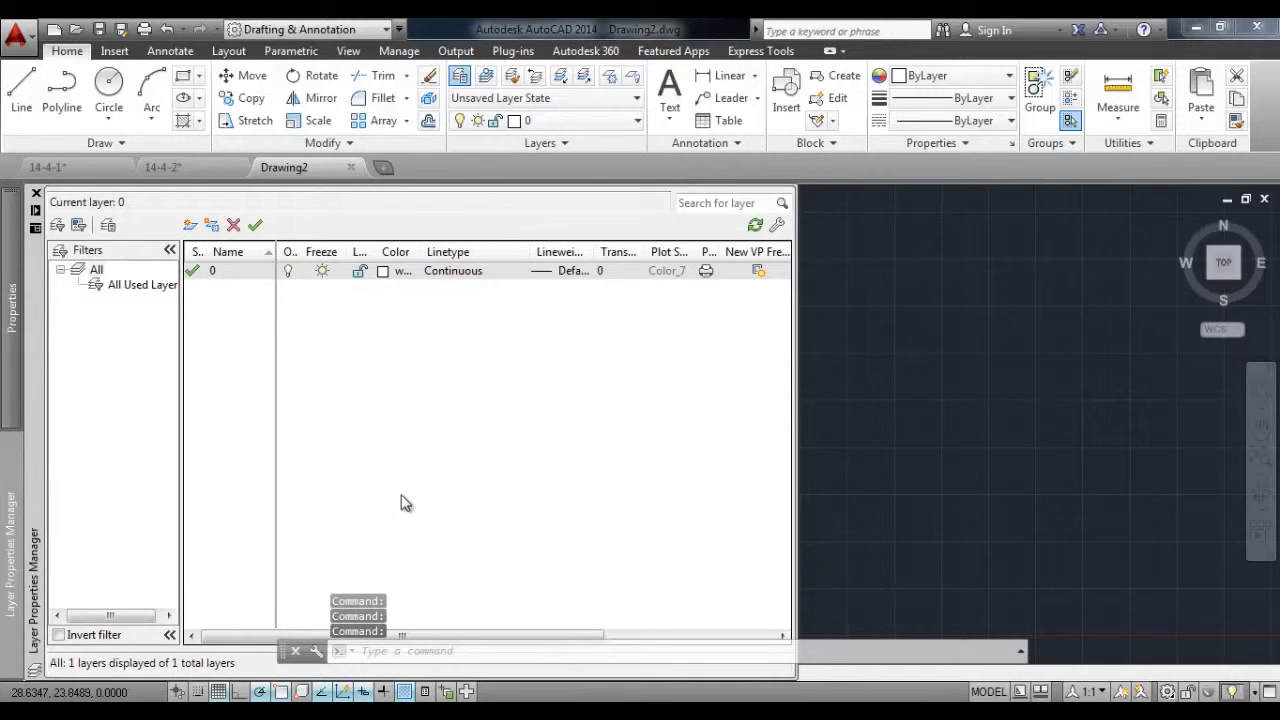
pyautogui.doubleClick(44, 232)
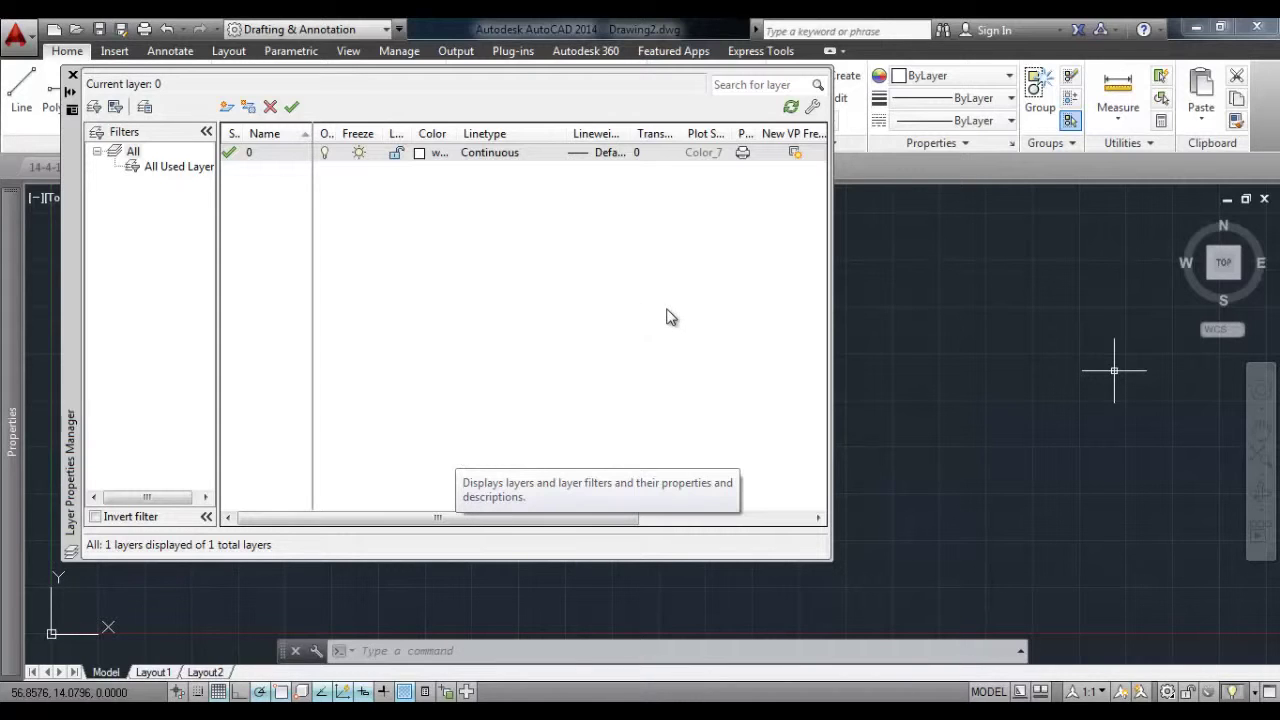
# Create a new layer named Part.
pyautogui.click(227, 106)
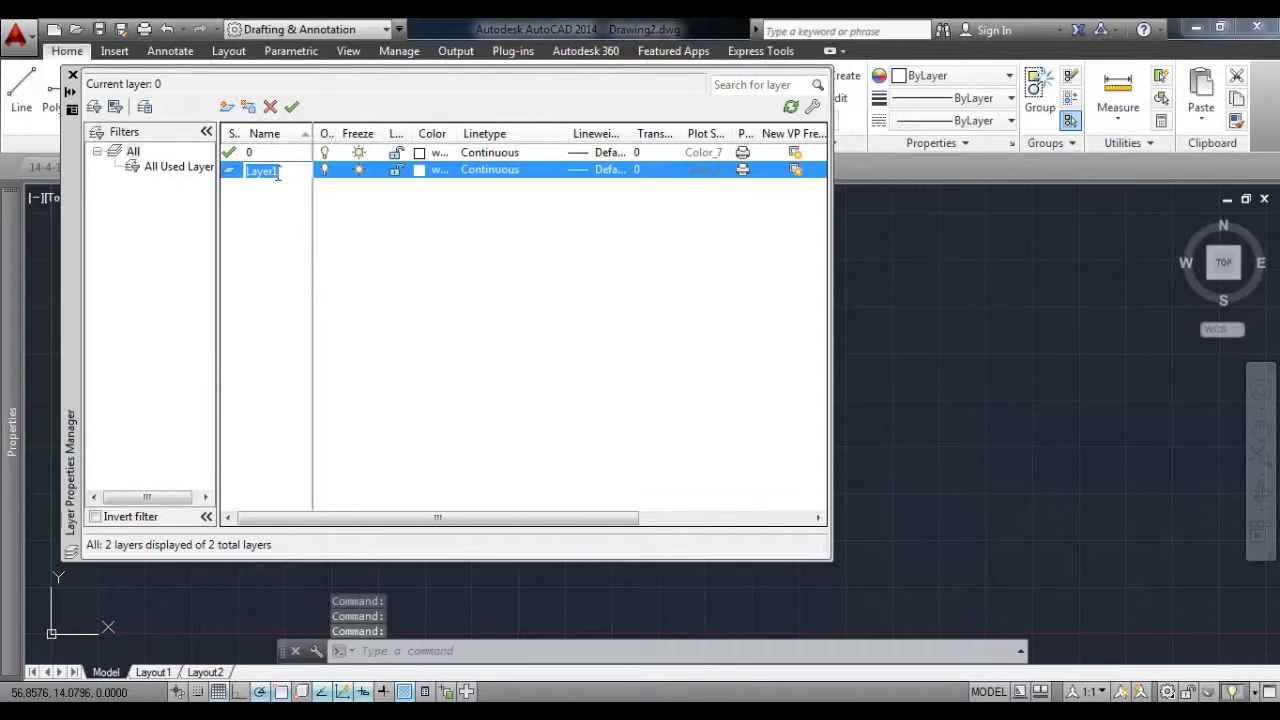
pyautogui.write('Par')
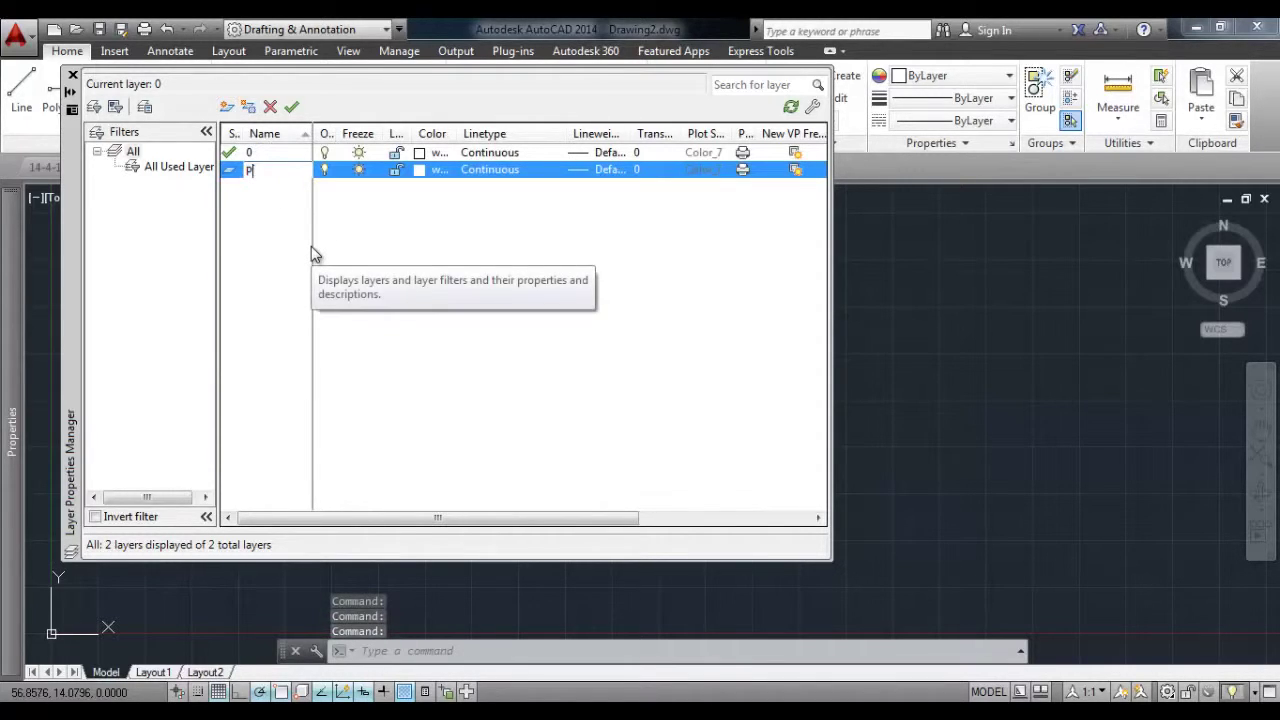
pyautogui.write('t')
pyautogui.press('Return')
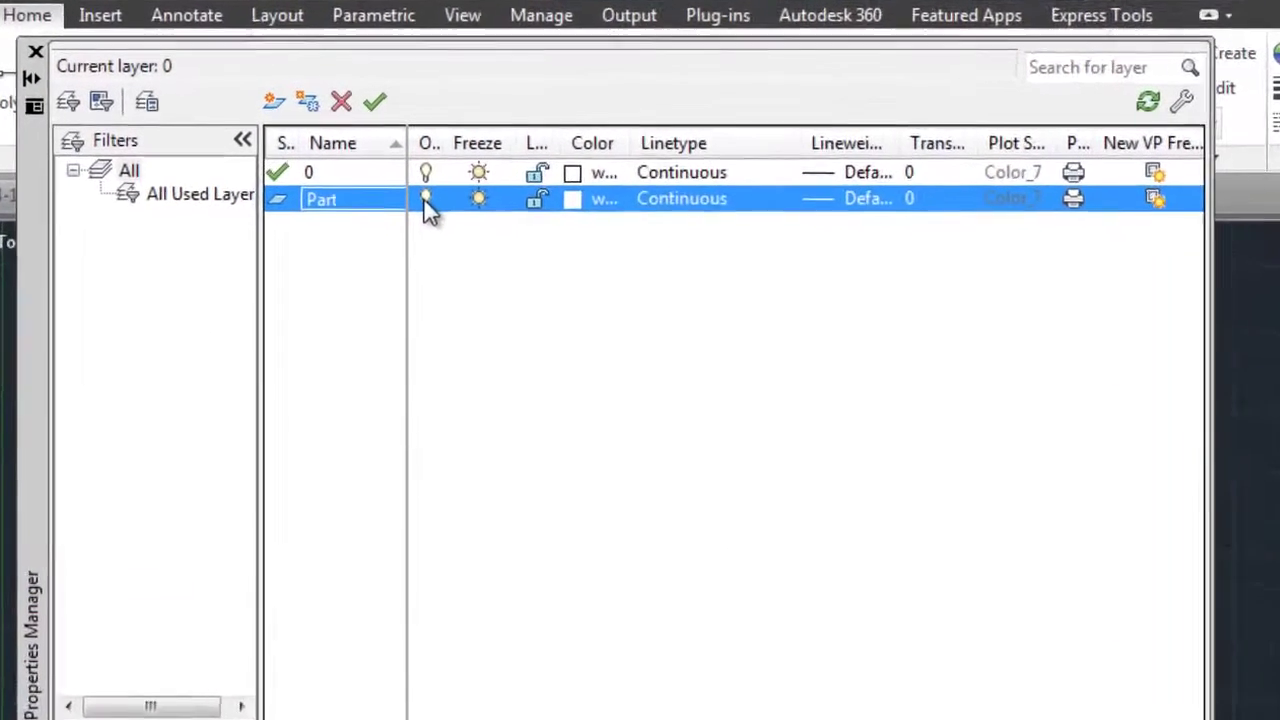
pyautogui.click(450, 206)
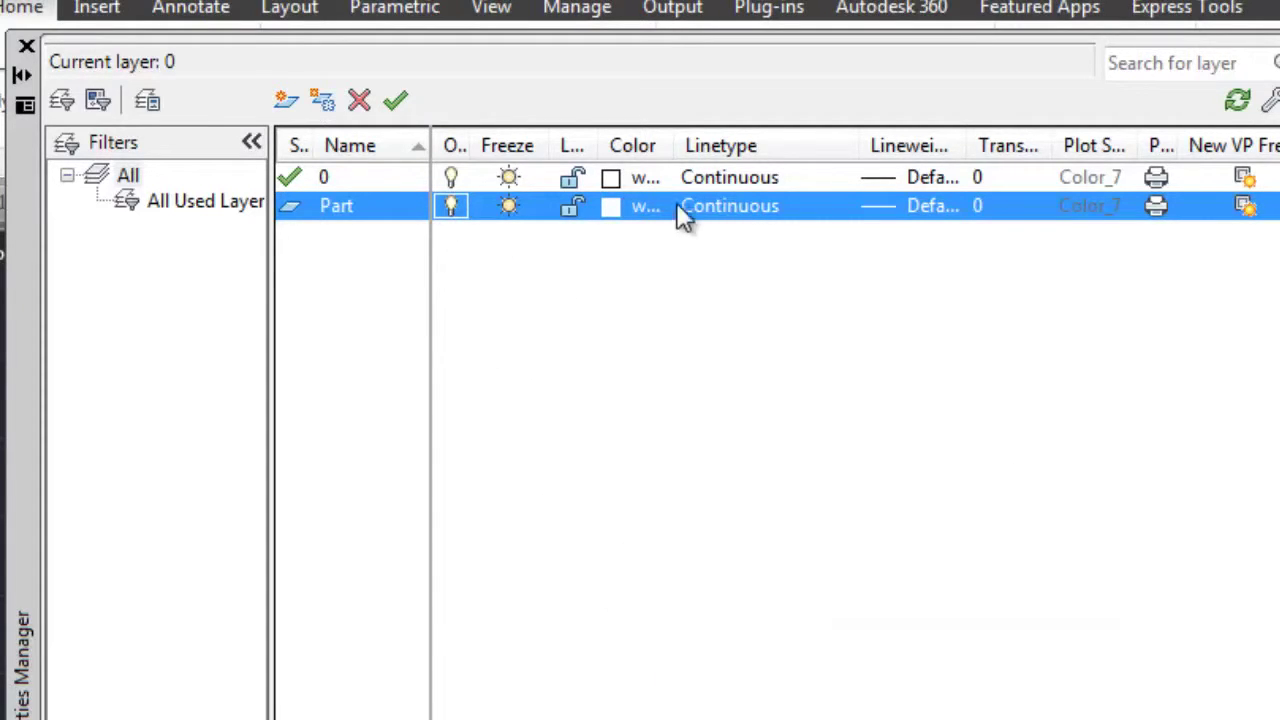
# Maximize all columns of the layer table so that their headings are fully readable.
pyautogui.rightClick(659, 147)
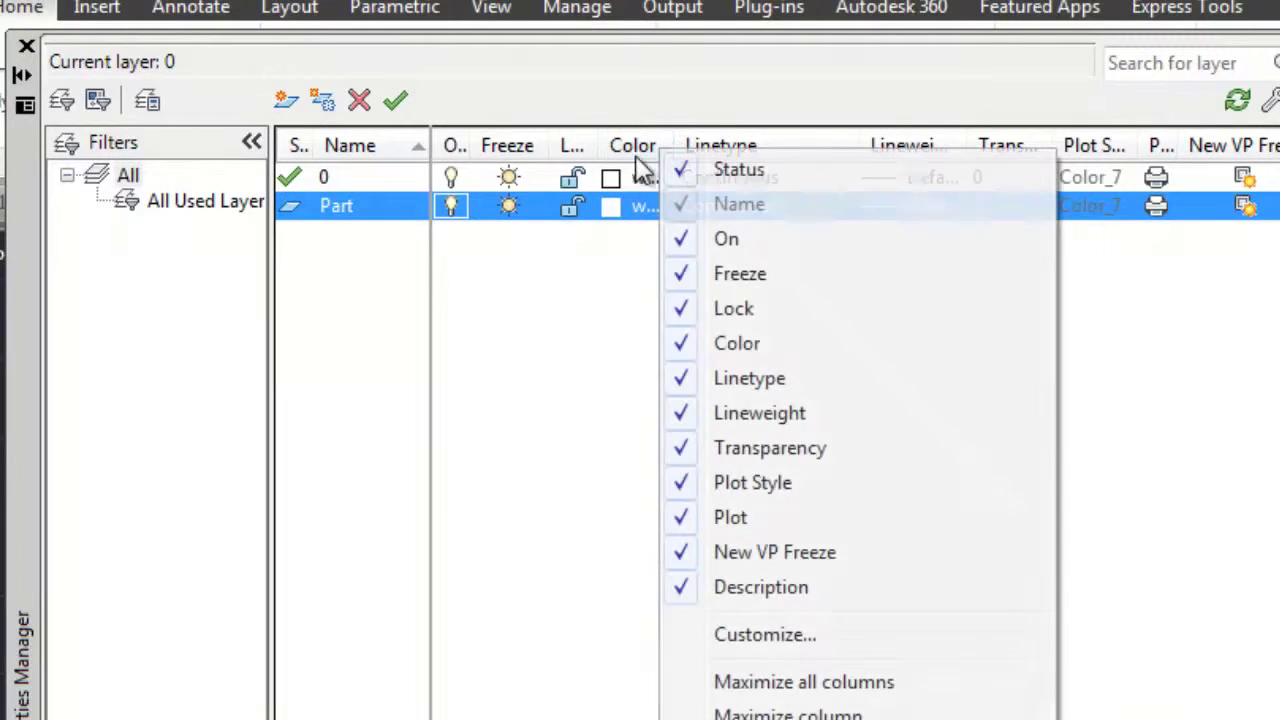
pyautogui.click(808, 681)
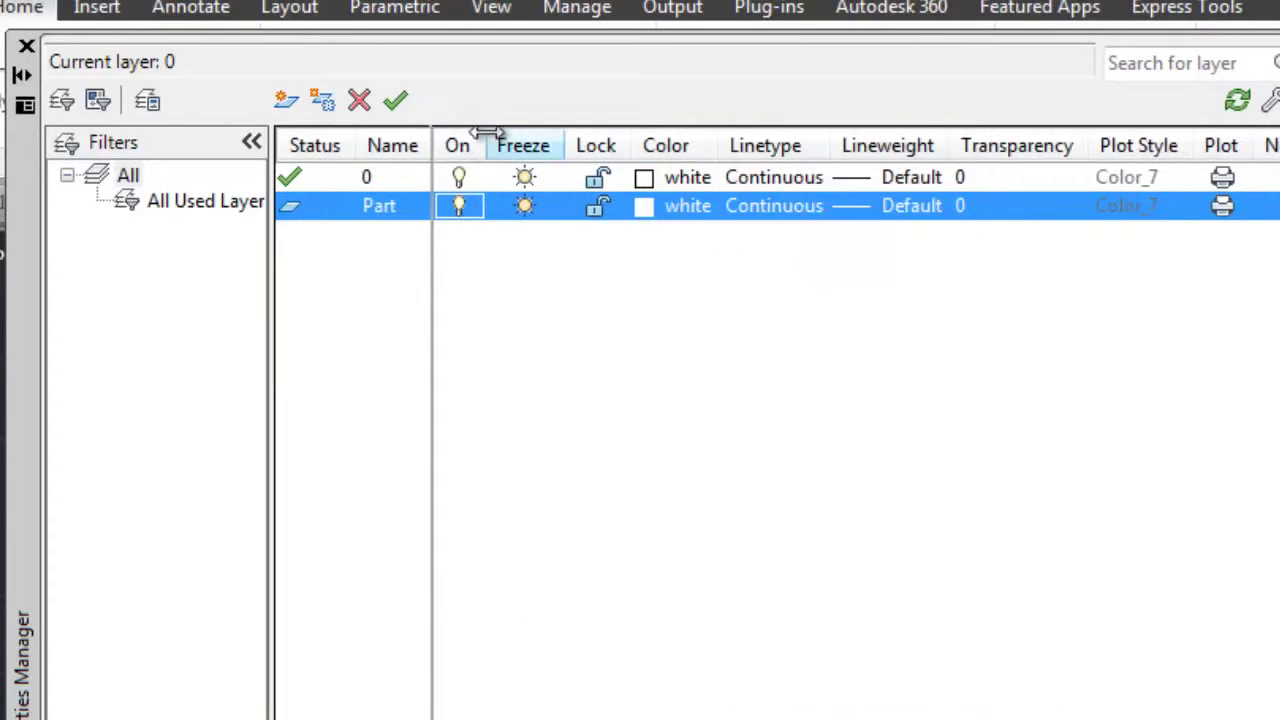
pyautogui.click(601, 461)
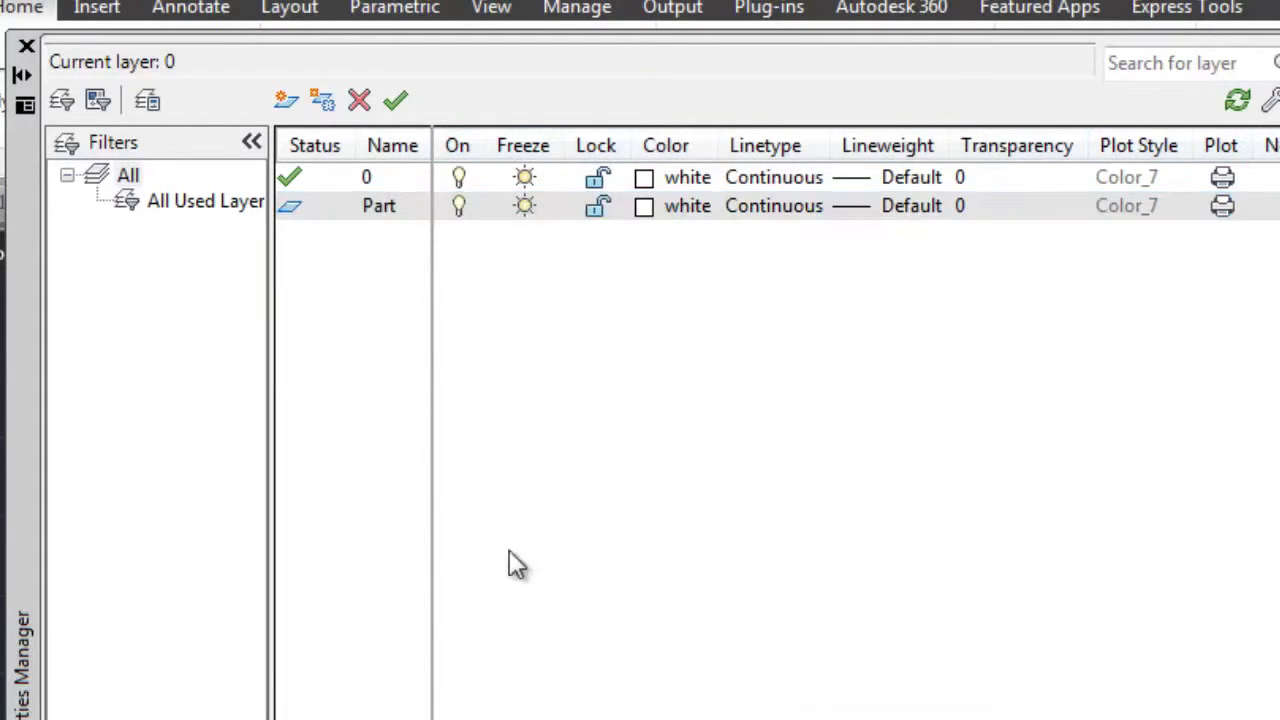
# Set the color of the Part layer to red, index color 10.
pyautogui.click(684, 210)
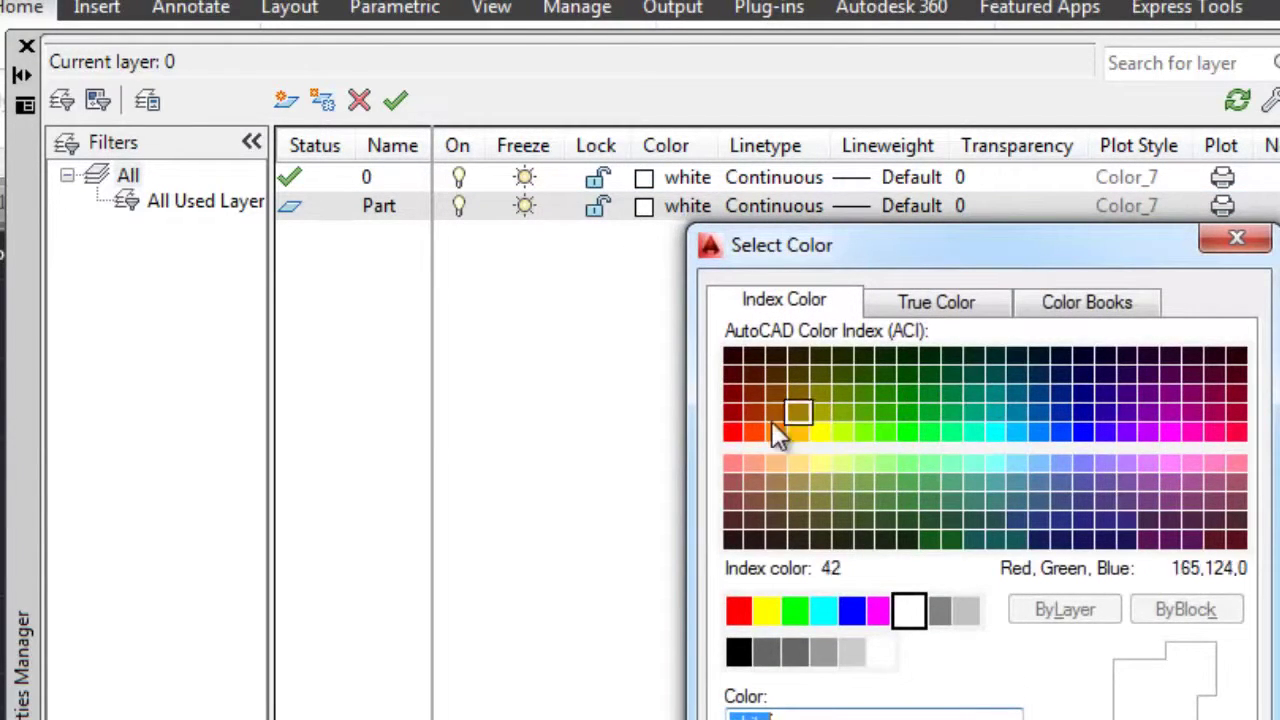
pyautogui.click(734, 431)
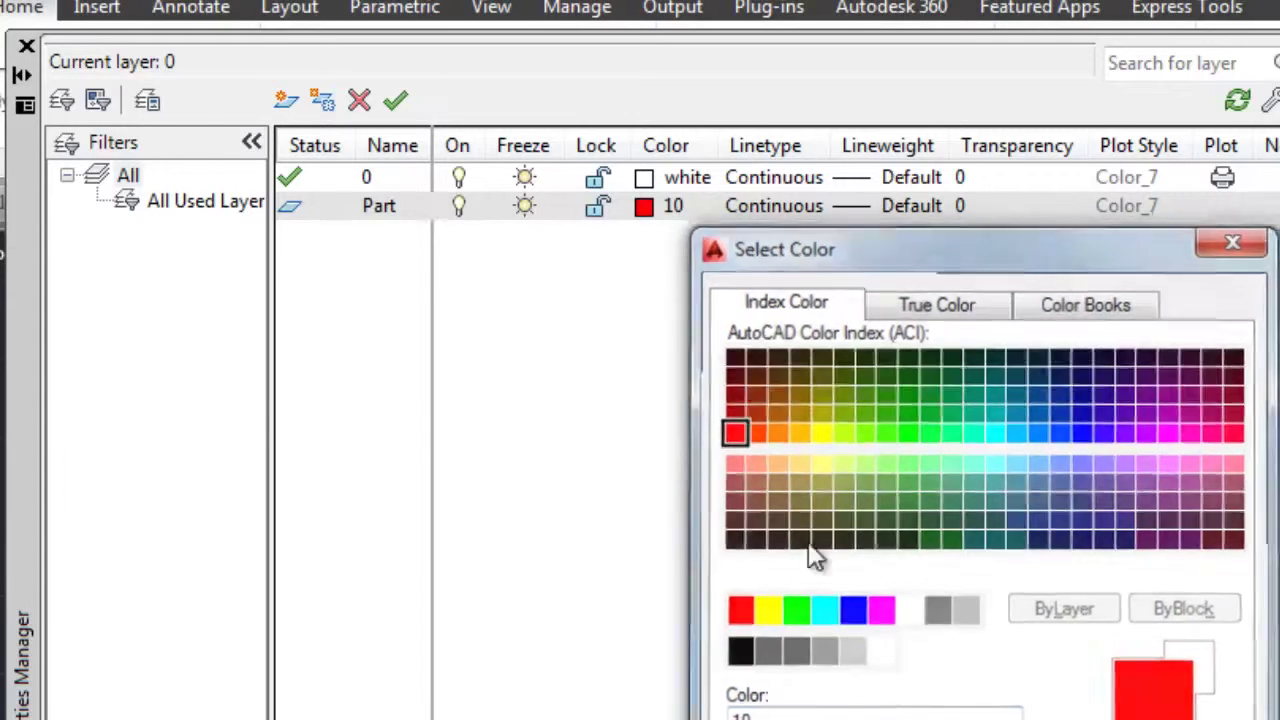
pyautogui.click(880, 715)
# Load the ACAD_ISO02W100 linetype, assign it to the Part layer and slightly widen the Linetype column.
pyautogui.click(670, 179)
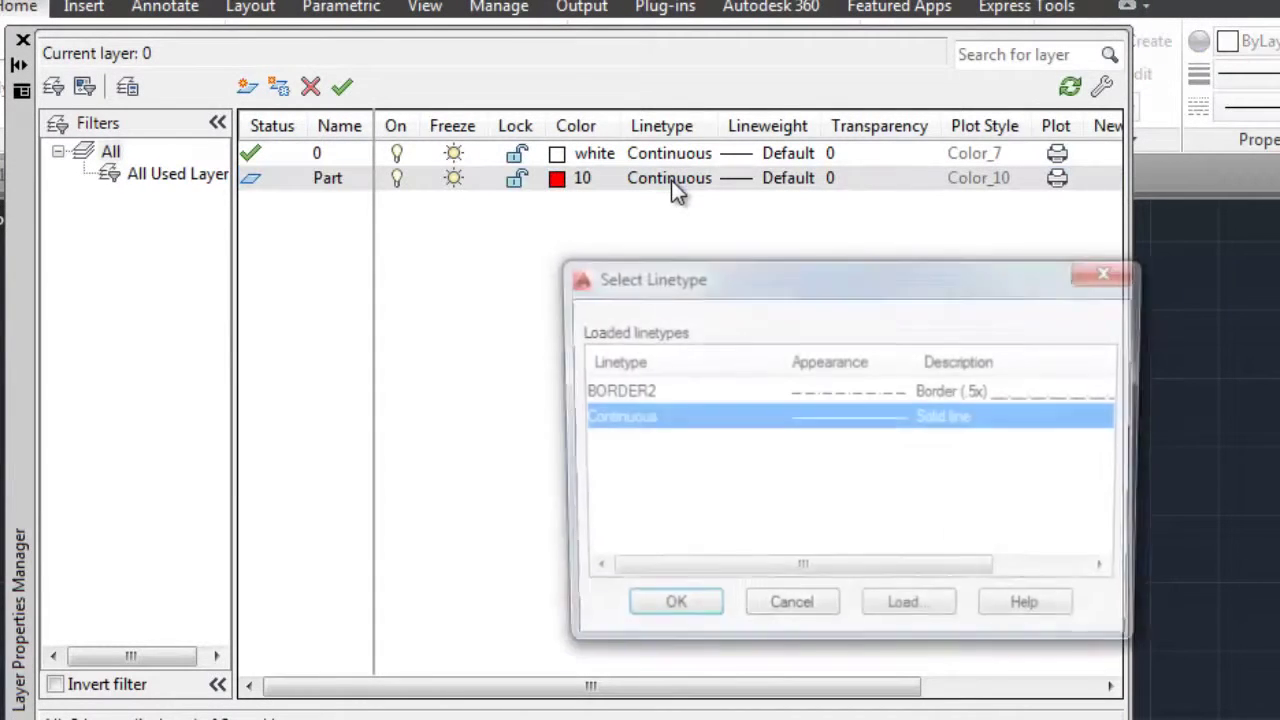
pyautogui.click(906, 609)
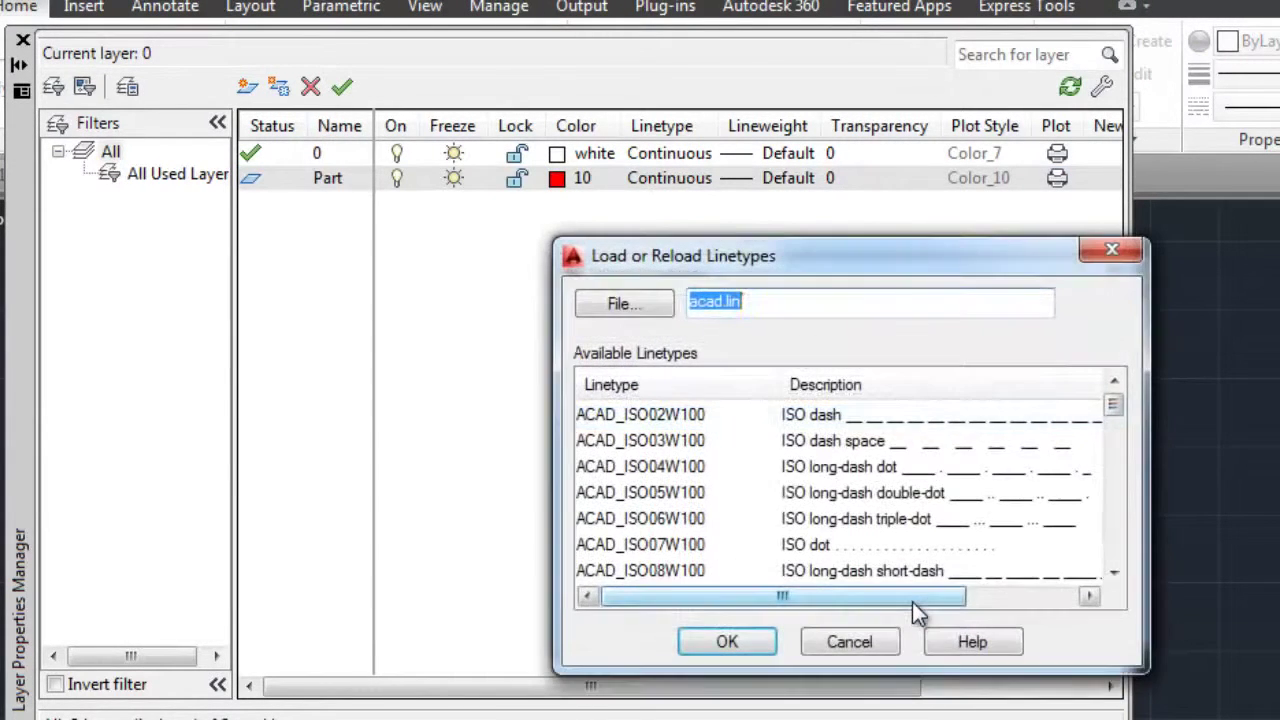
pyautogui.click(912, 417)
pyautogui.click(728, 643)
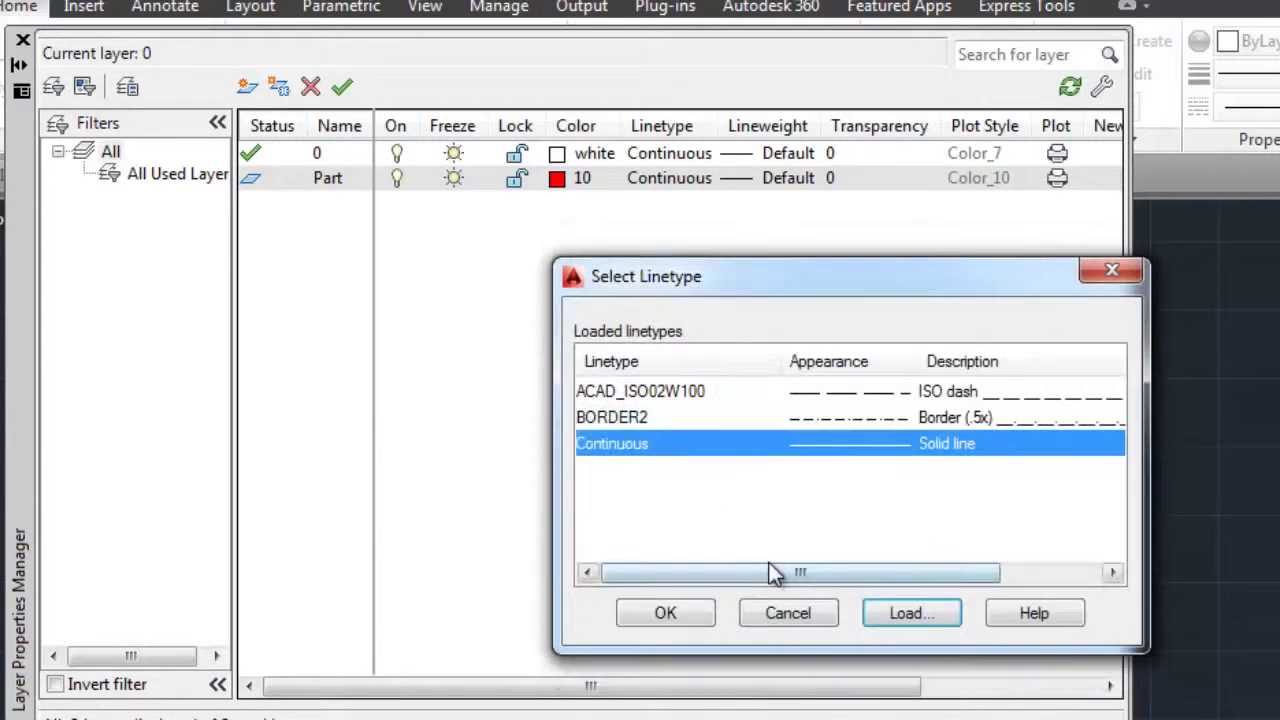
pyautogui.click(836, 391)
pyautogui.click(686, 614)
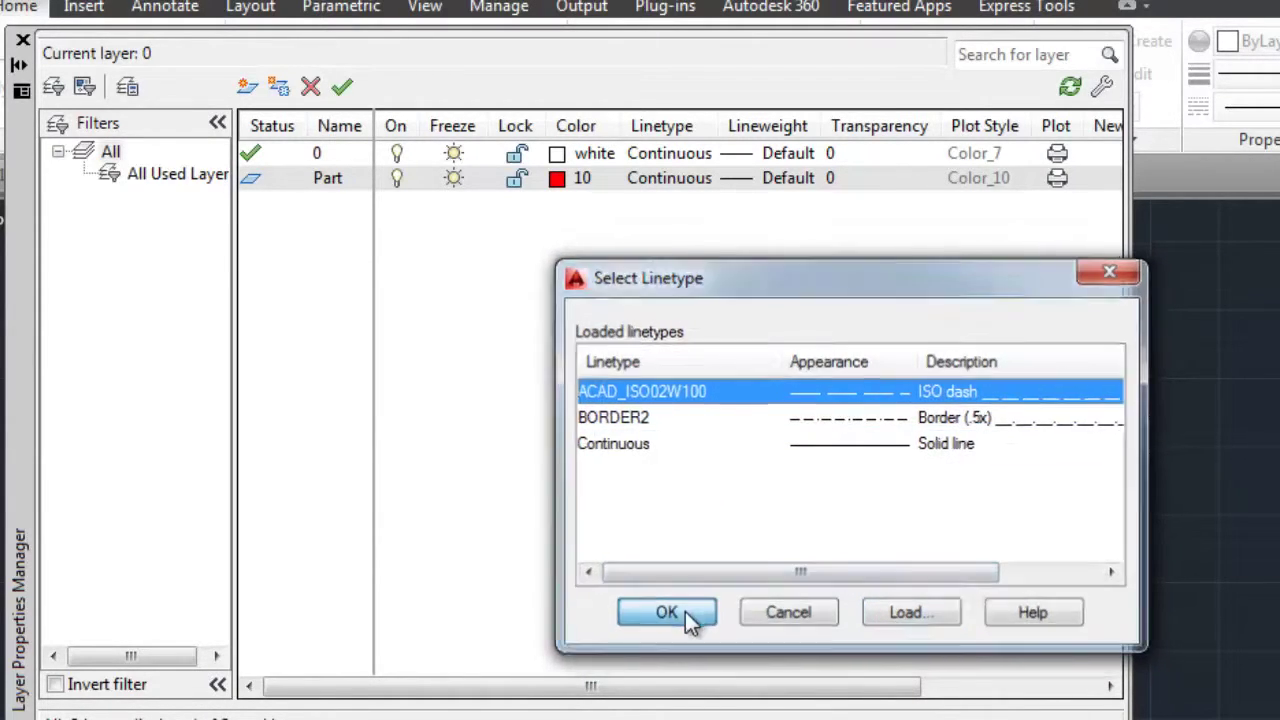
pyautogui.moveTo(707, 138)
pyautogui.mouseDown()
pyautogui.moveTo(798, 138)
pyautogui.moveTo(731, 130)
pyautogui.mouseUp()
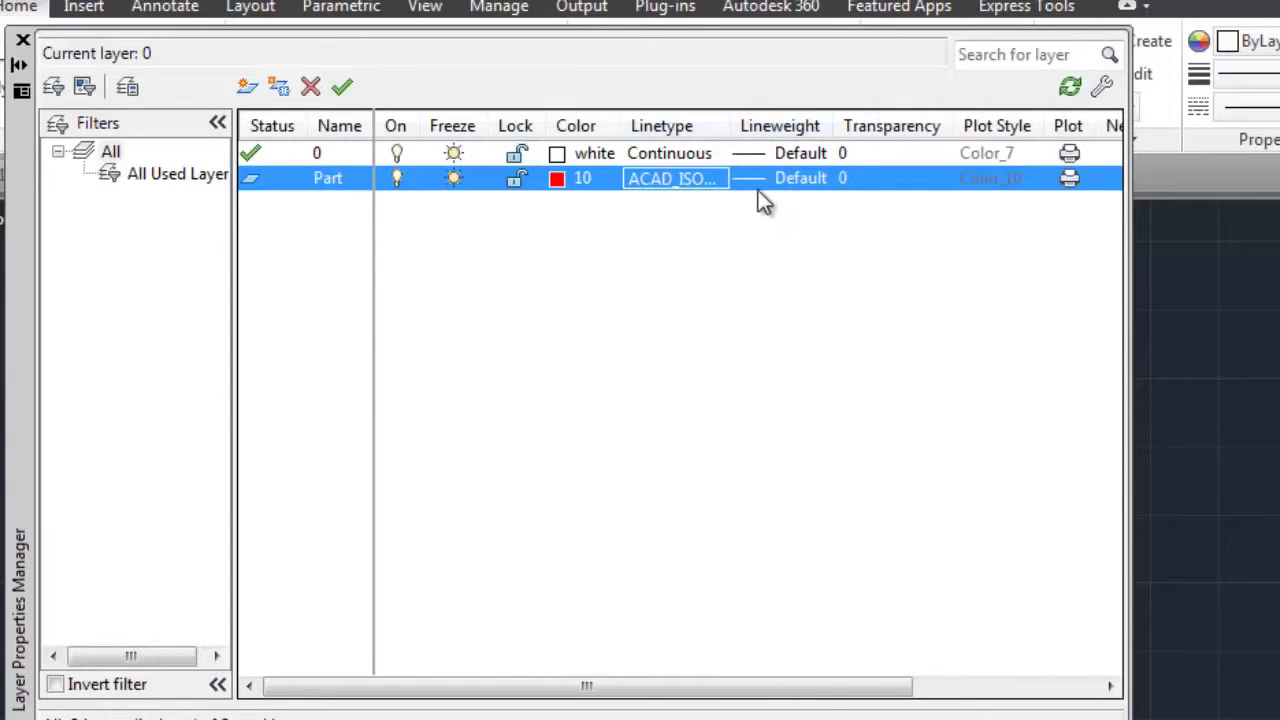
# Set the lineweight of the Part layer to 0.35 mm.
pyautogui.click(752, 180)
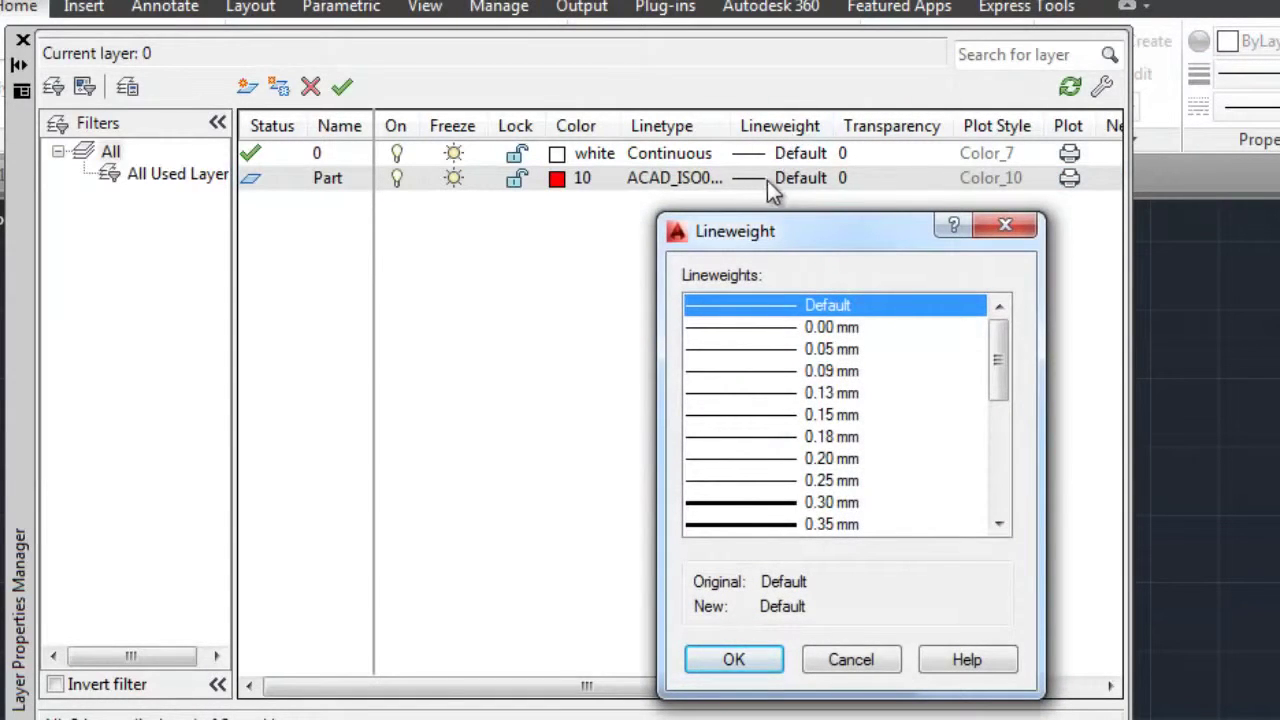
pyautogui.click(763, 522)
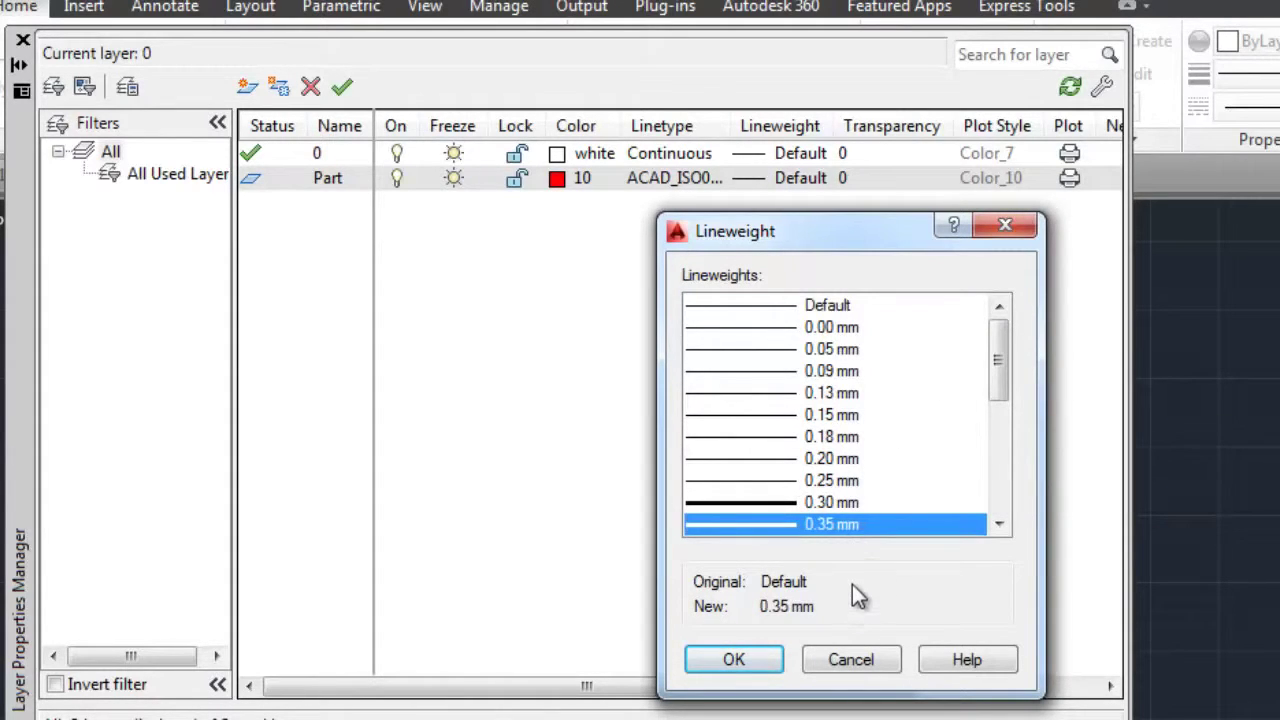
pyautogui.click(737, 662)
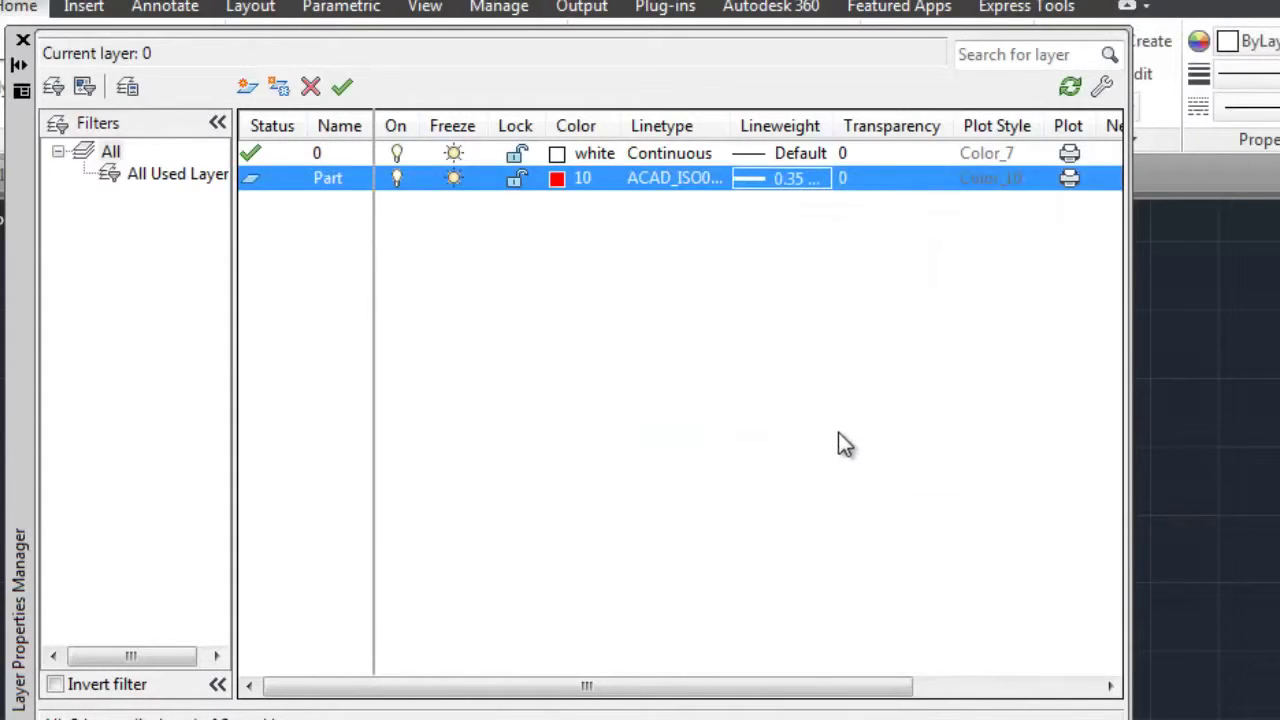
pyautogui.click(845, 178)
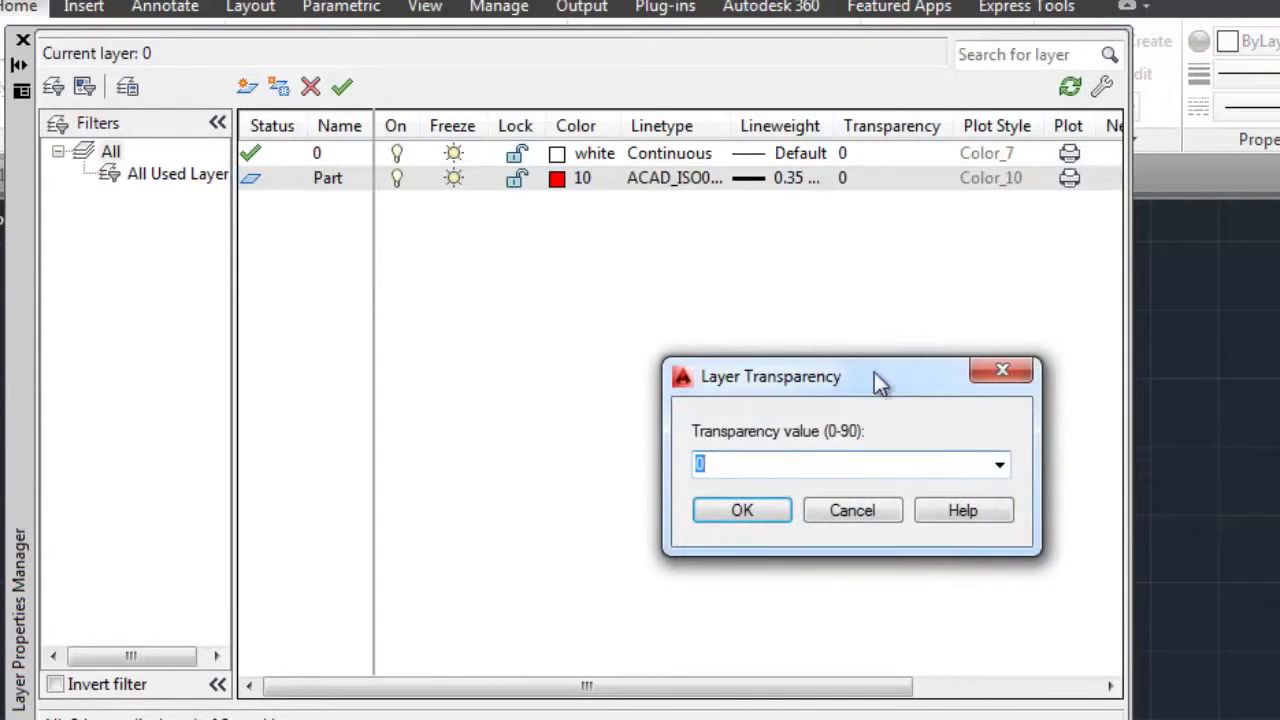
pyautogui.click(1000, 467)
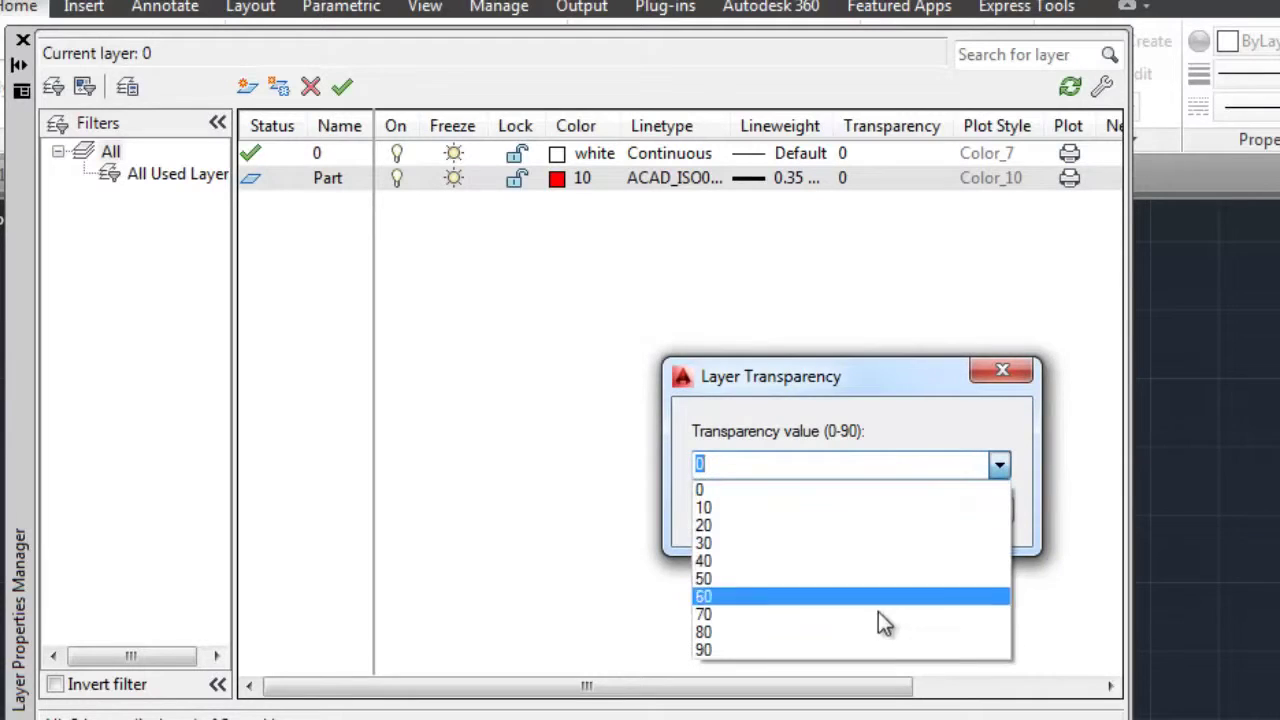
pyautogui.click(915, 422)
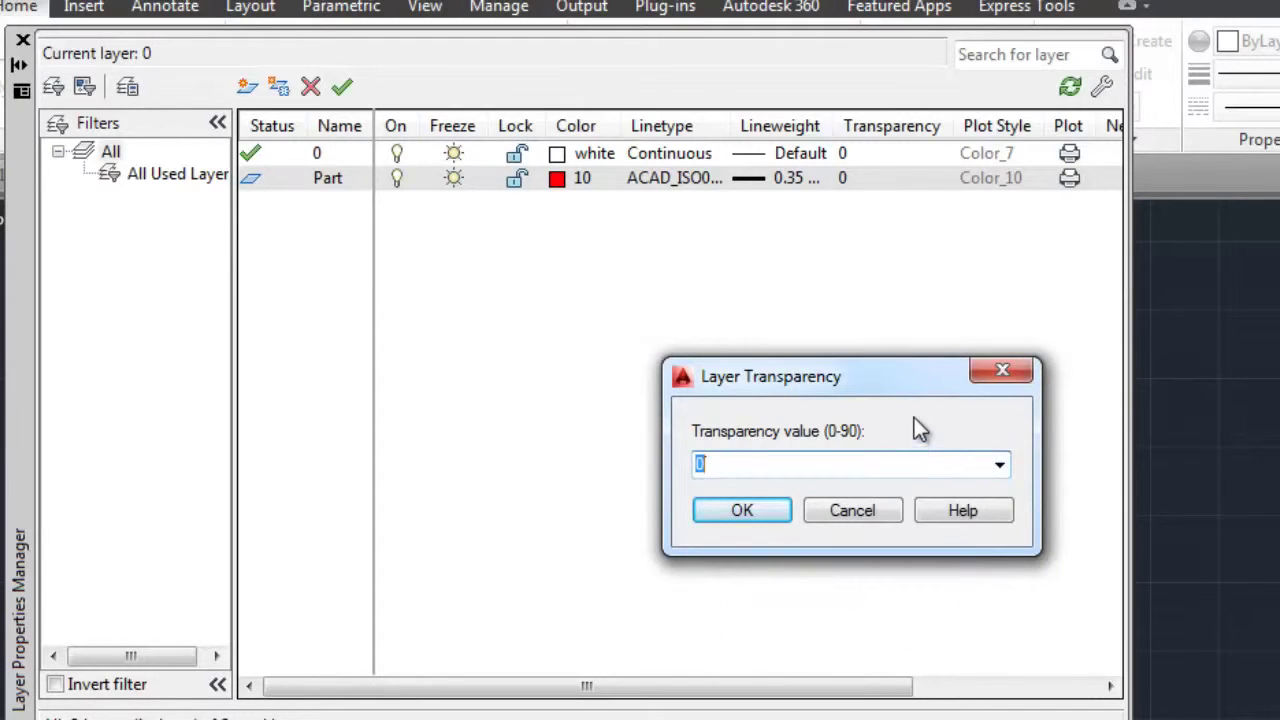
pyautogui.click(862, 510)
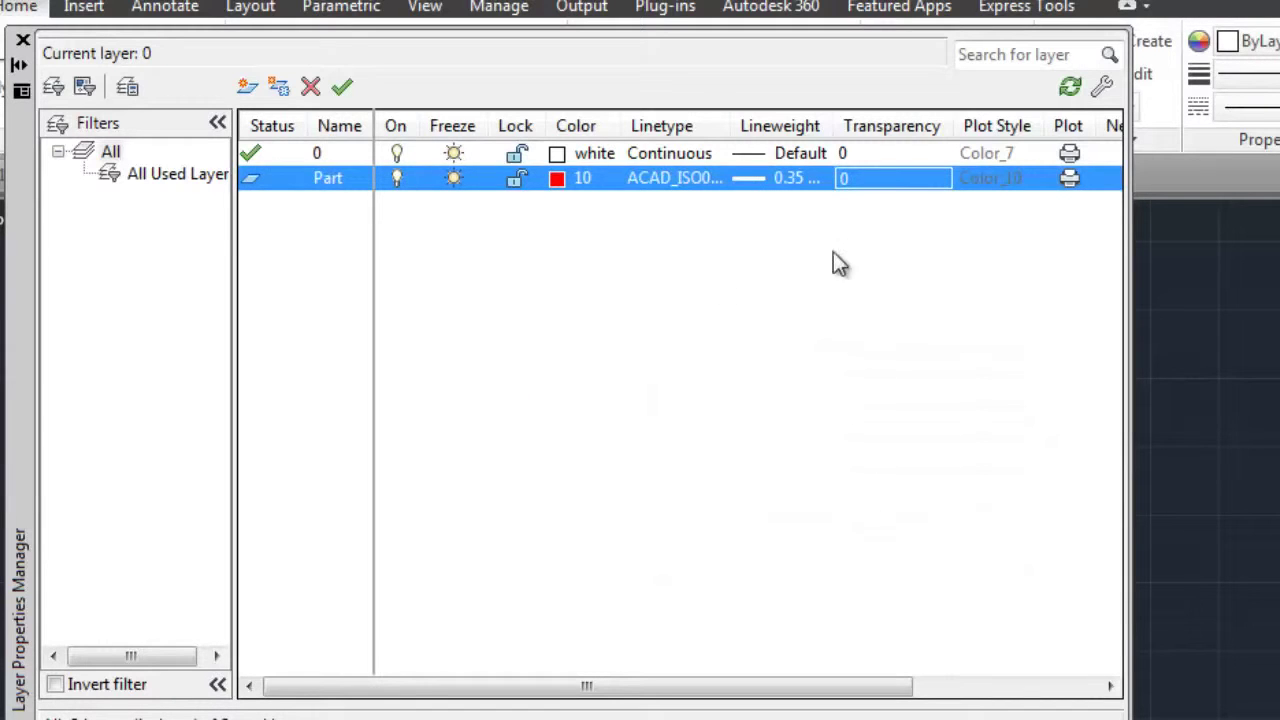
# Dock the Layer Properties Manager beside the Properties palette with the Anchor Left option.
pyautogui.click(268, 153)
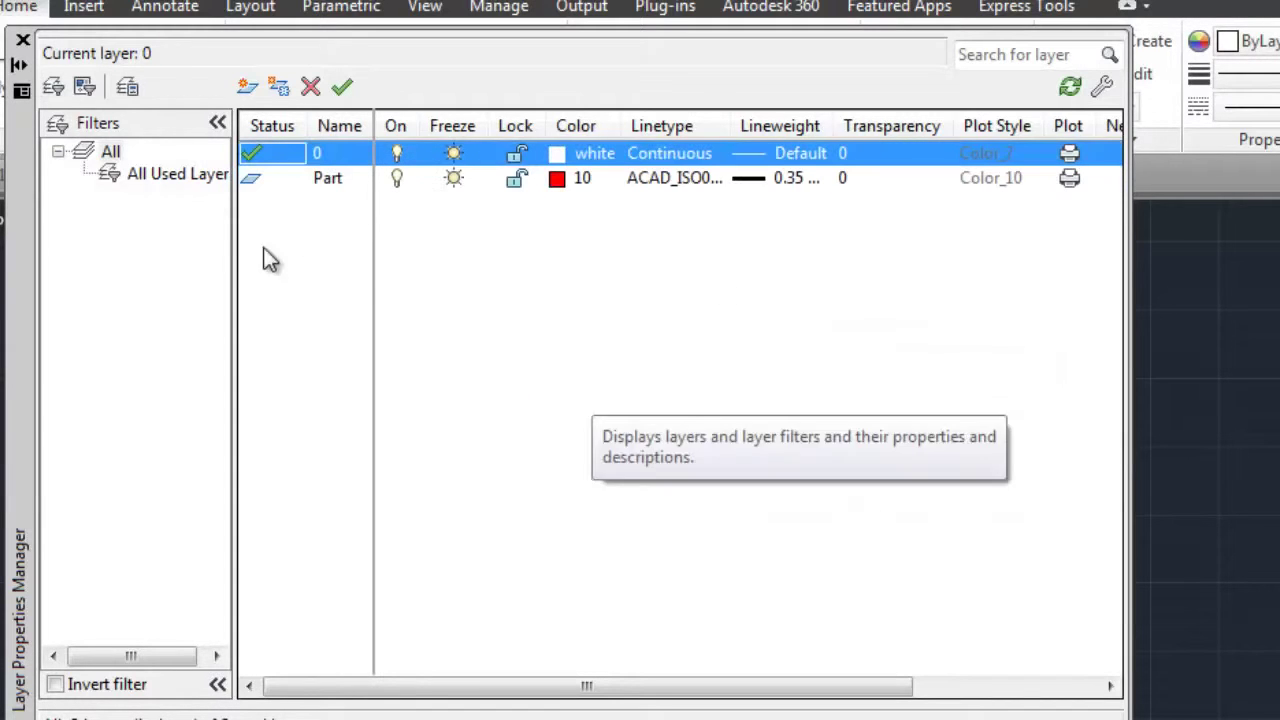
pyautogui.rightClick(24, 186)
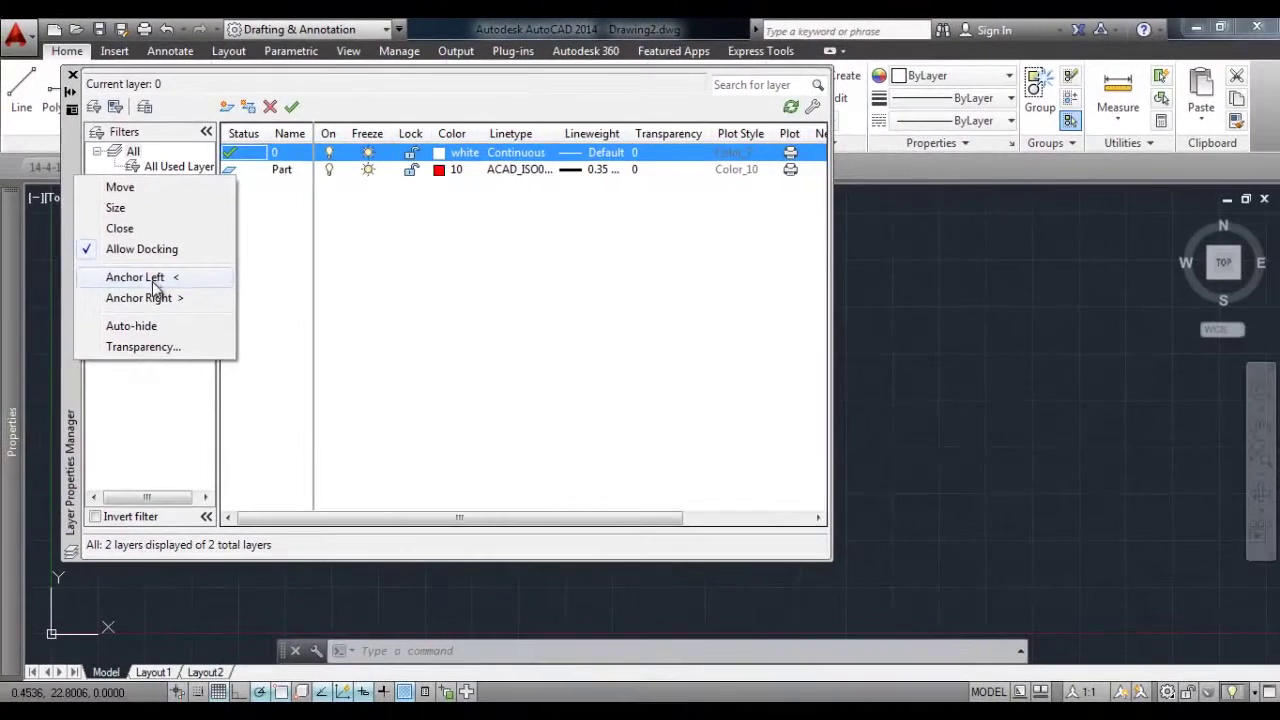
pyautogui.click(126, 298)
pyautogui.moveTo(20, 536)
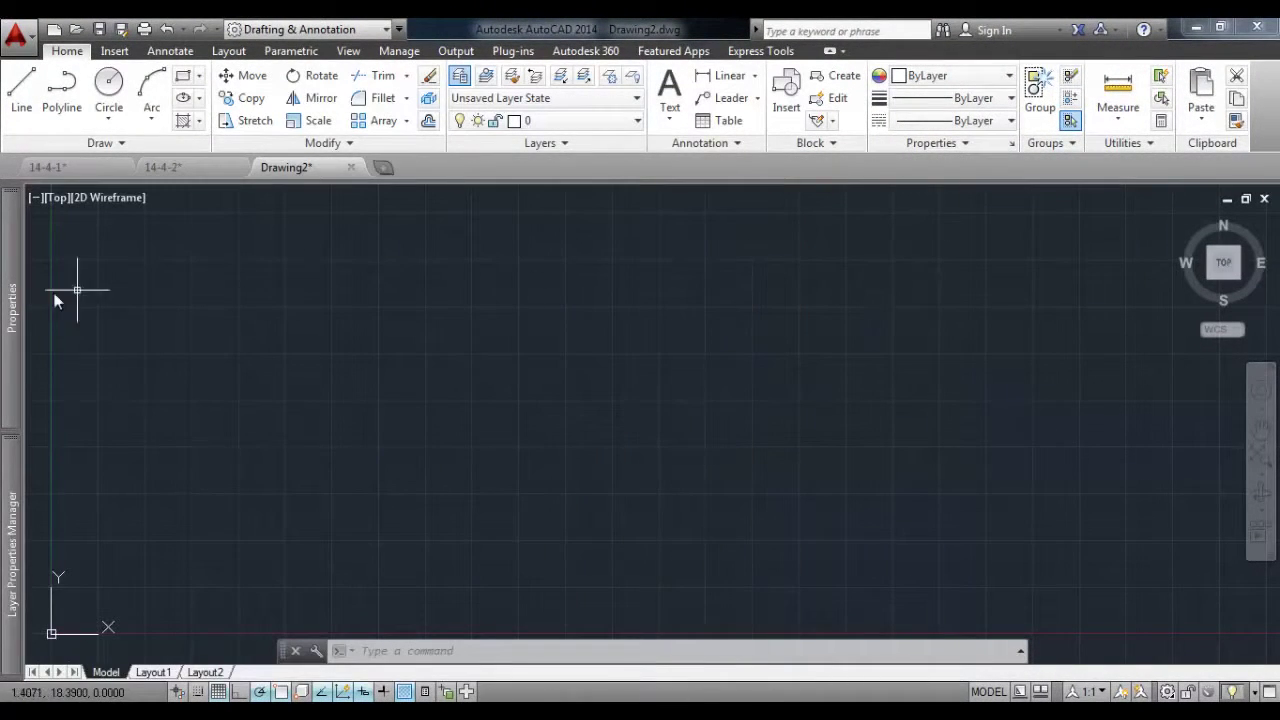
# Show the anchored Properties and Layer Properties Manager palettes as icons only.
pyautogui.moveTo(5, 305)
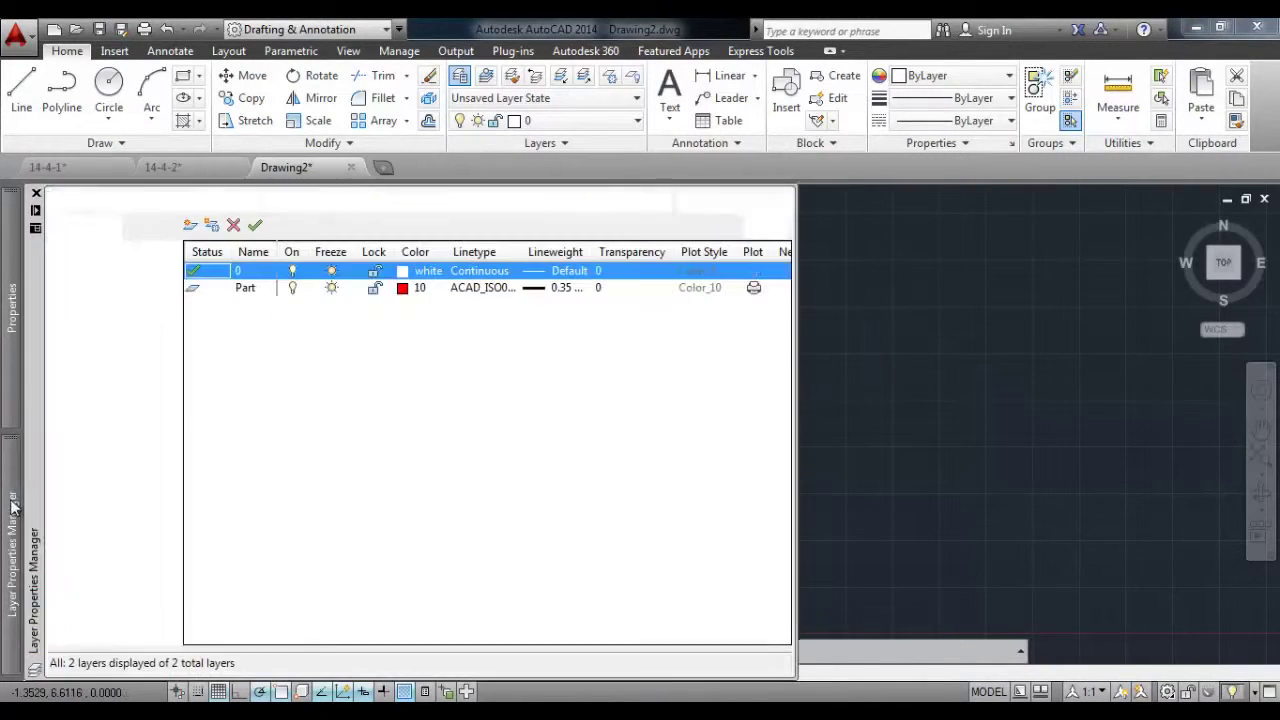
pyautogui.rightClick(14, 500)
pyautogui.press('Escape')
pyautogui.rightClick(15, 474)
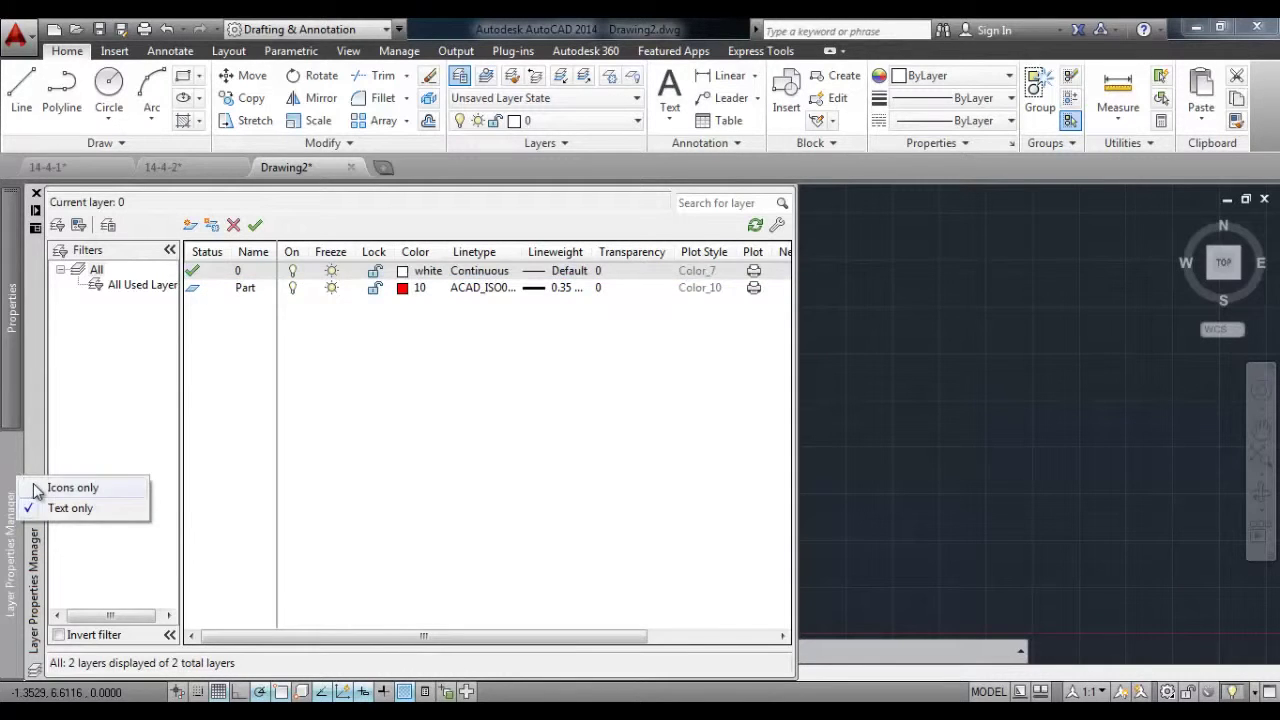
pyautogui.click(60, 488)
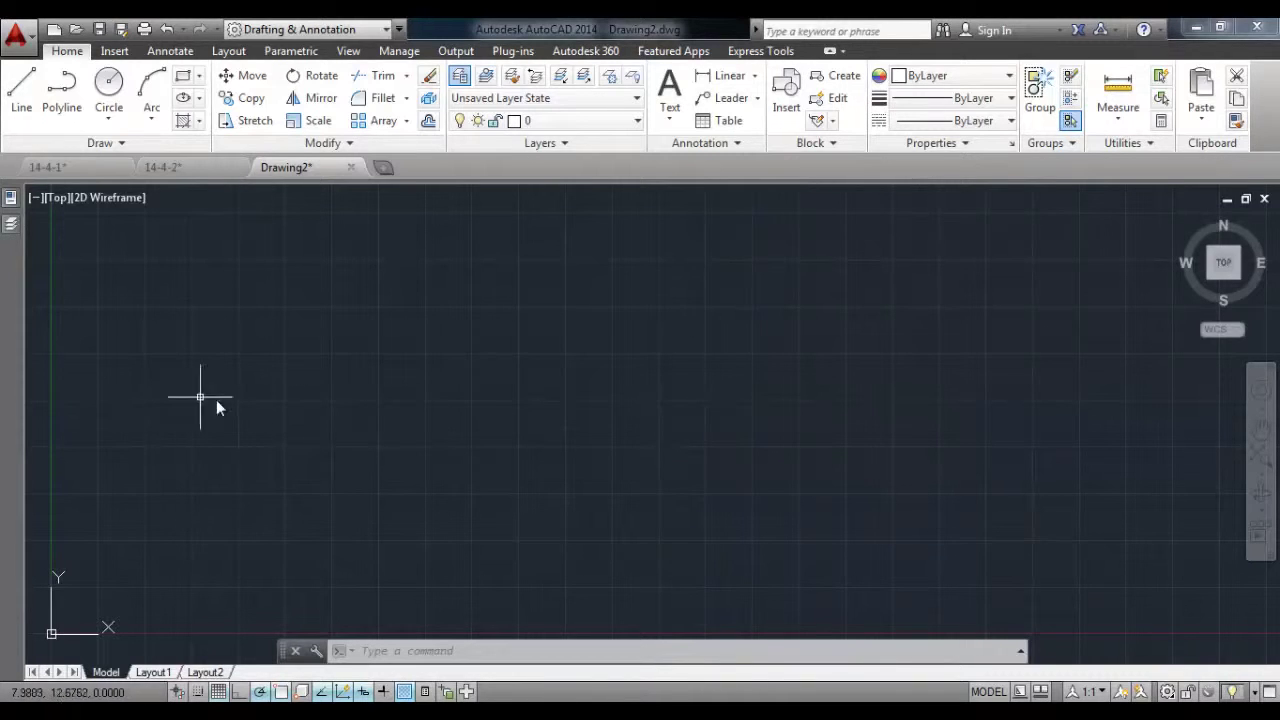
# Draw a circle with a radius of 5 in the empty drawing on layer 0.
pyautogui.click(109, 85)
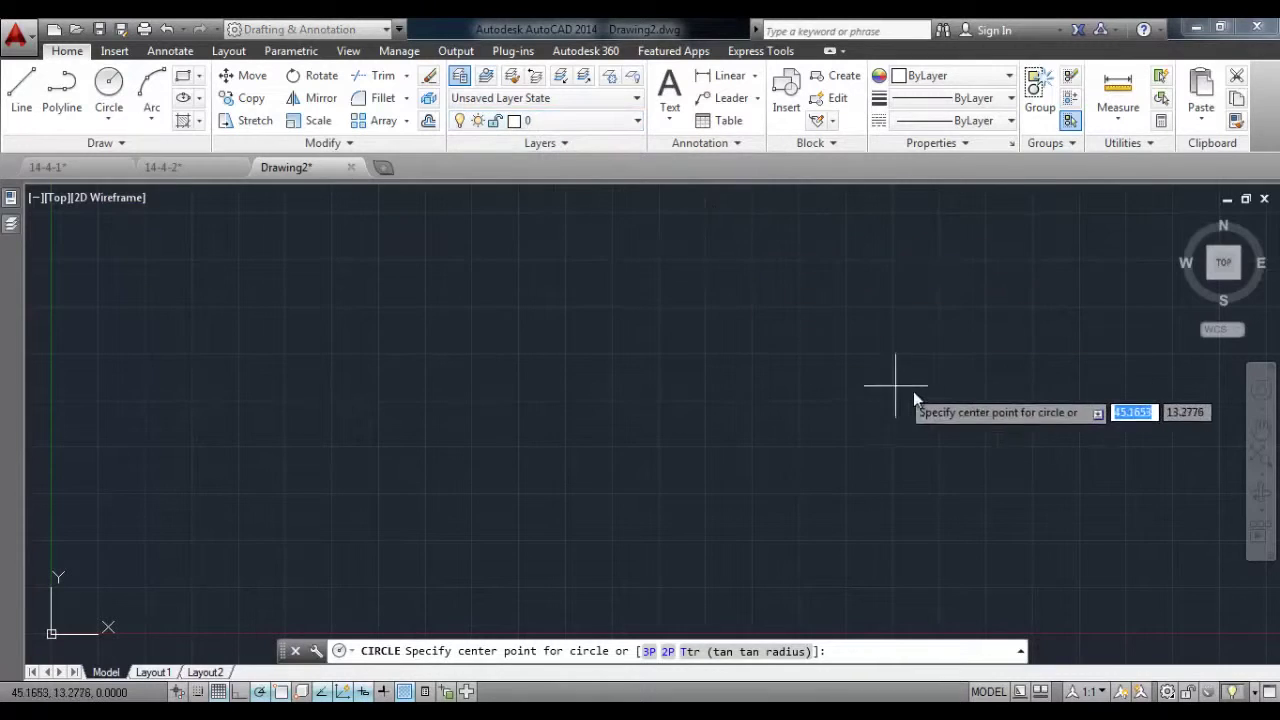
pyautogui.click(937, 423)
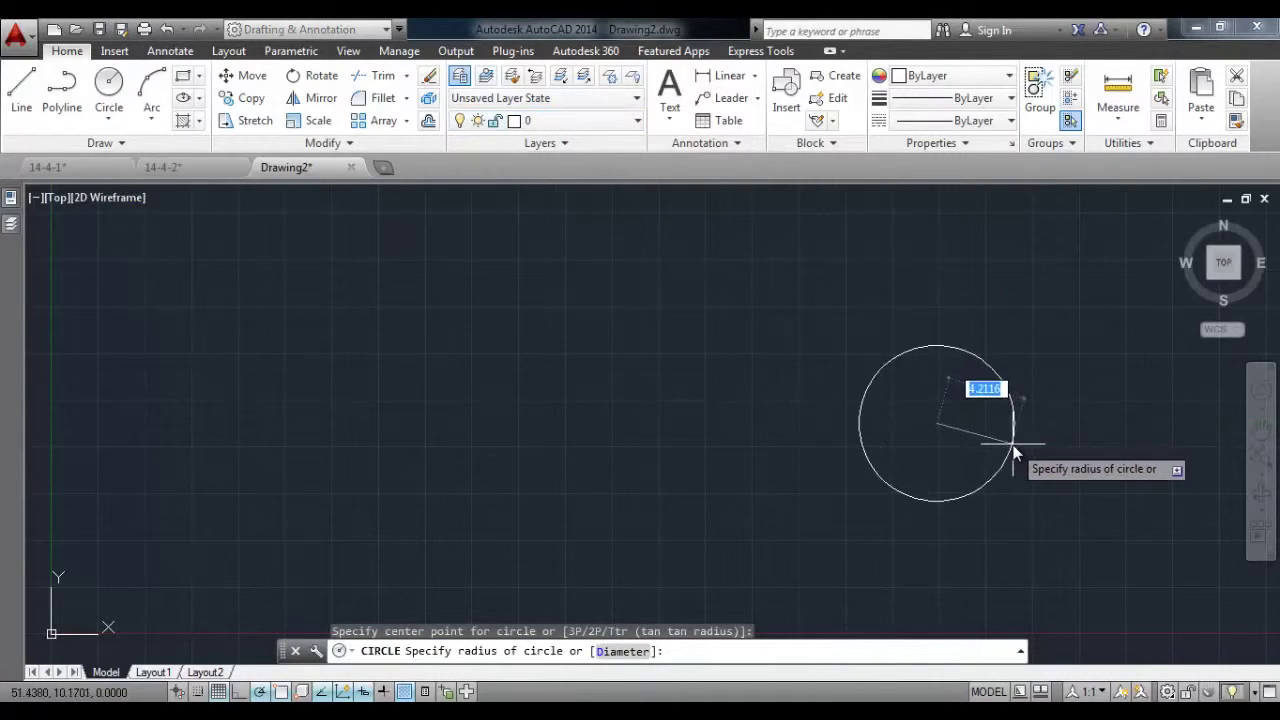
pyautogui.write('5')
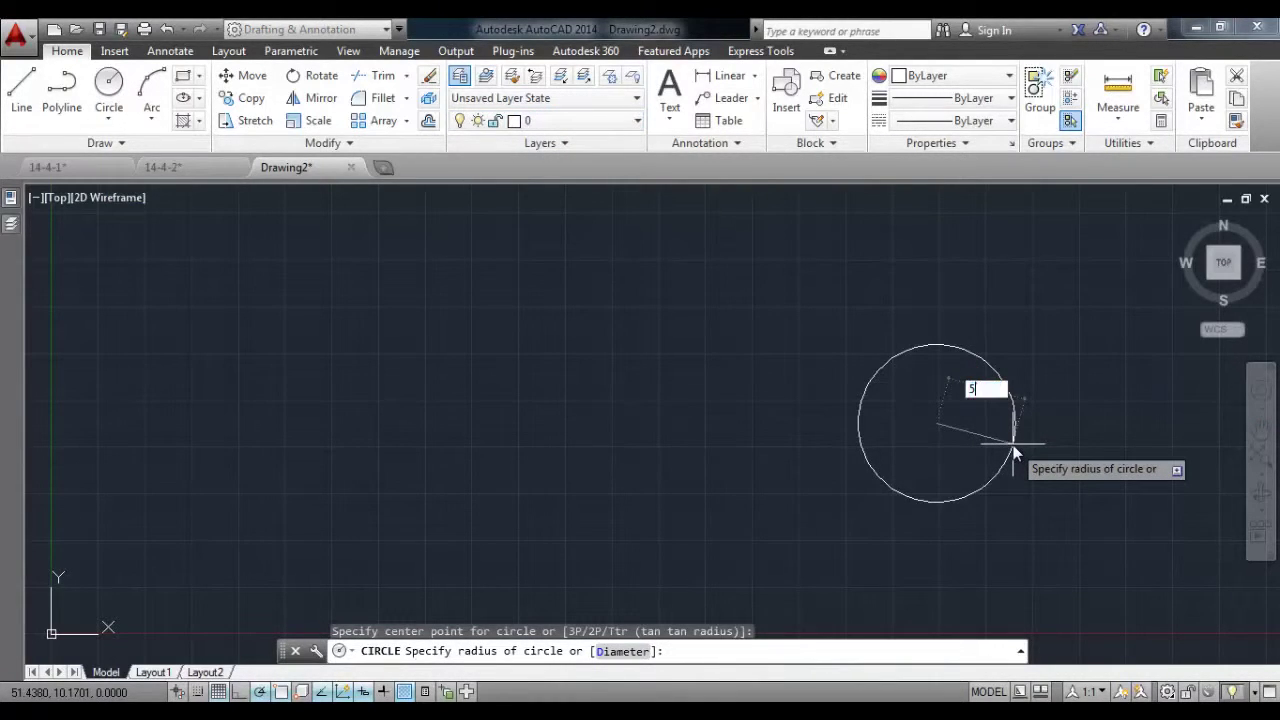
pyautogui.press('Return')
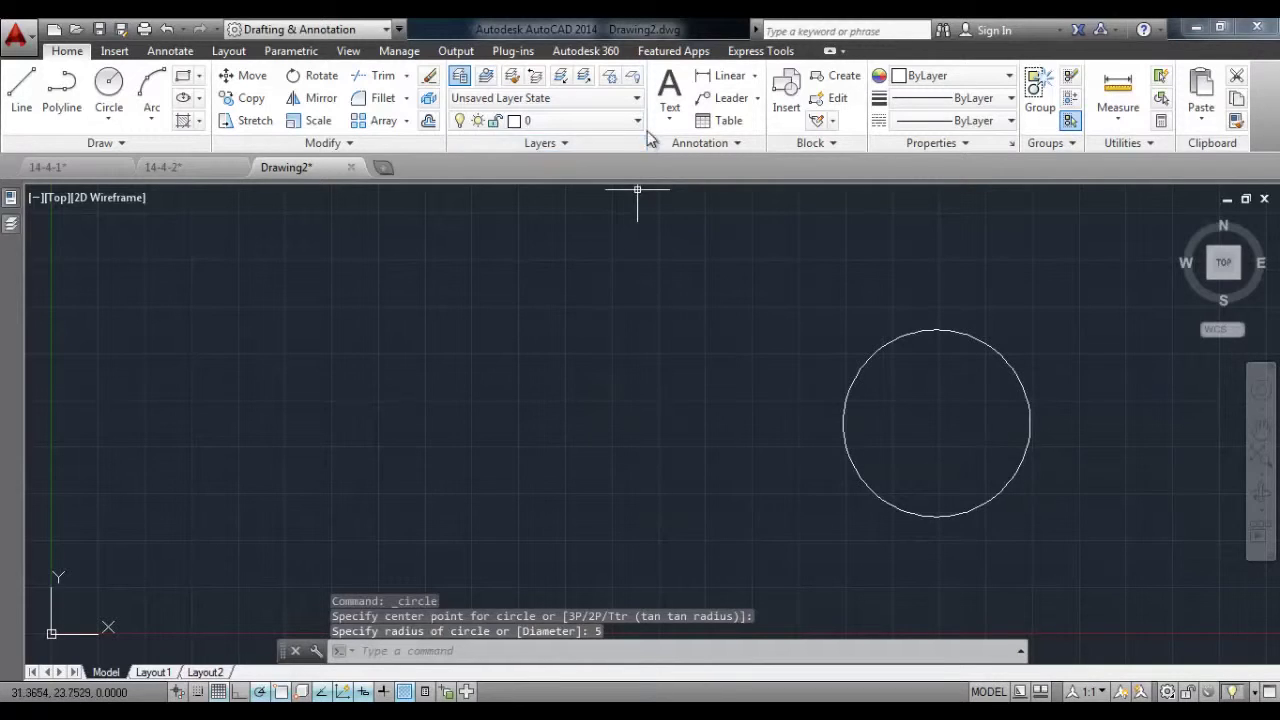
# Draw a second circle with a radius of 3.5 to the left of the first, with its centre aligned horizontally.
pyautogui.click(637, 121)
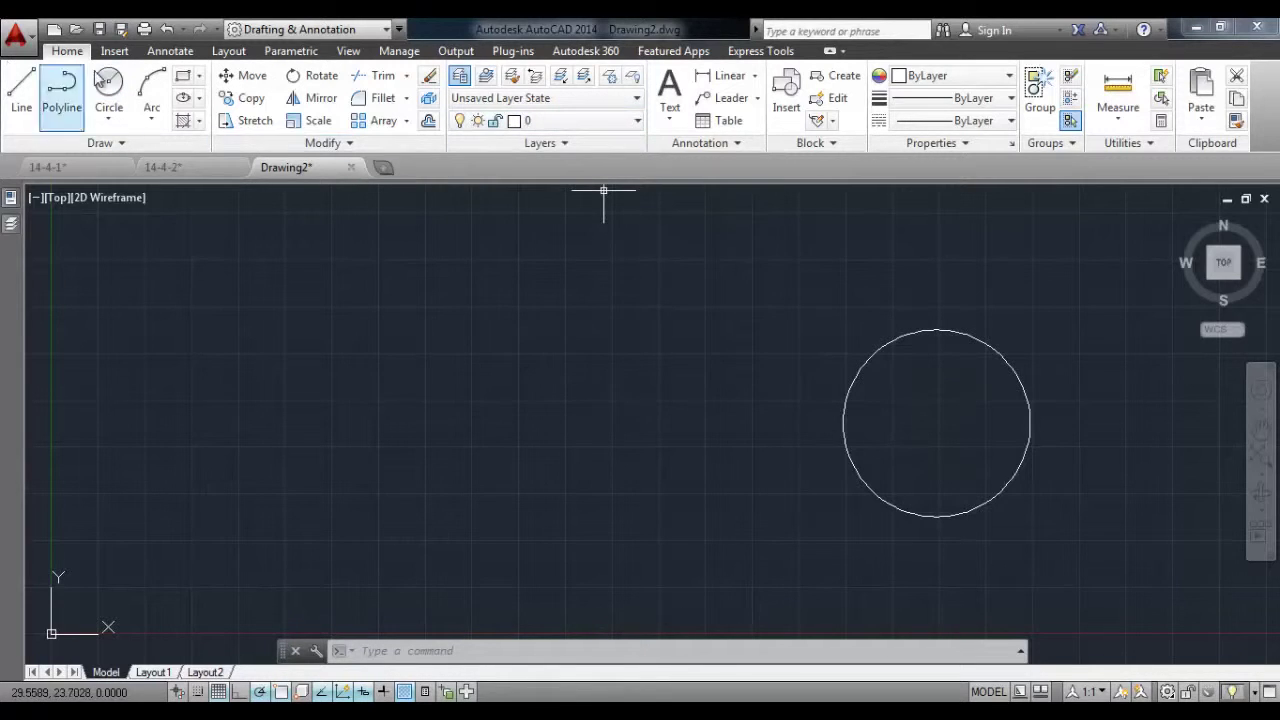
pyautogui.click(109, 85)
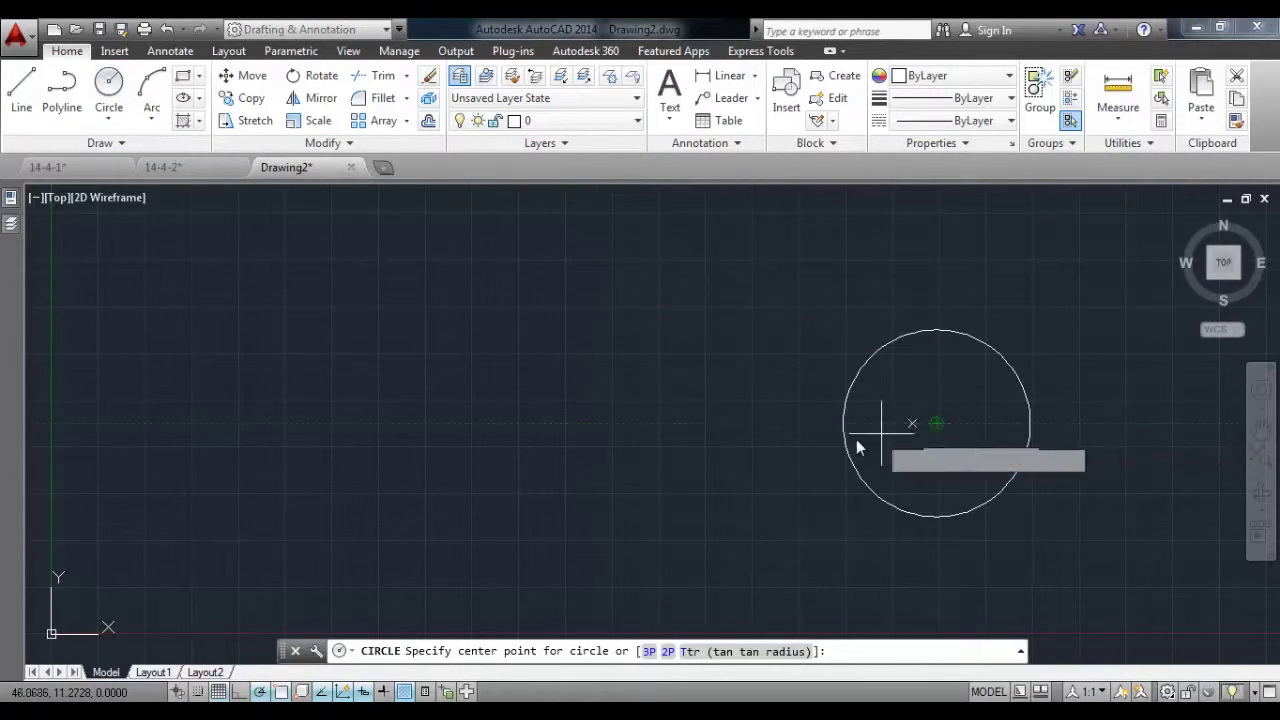
pyautogui.click(672, 421)
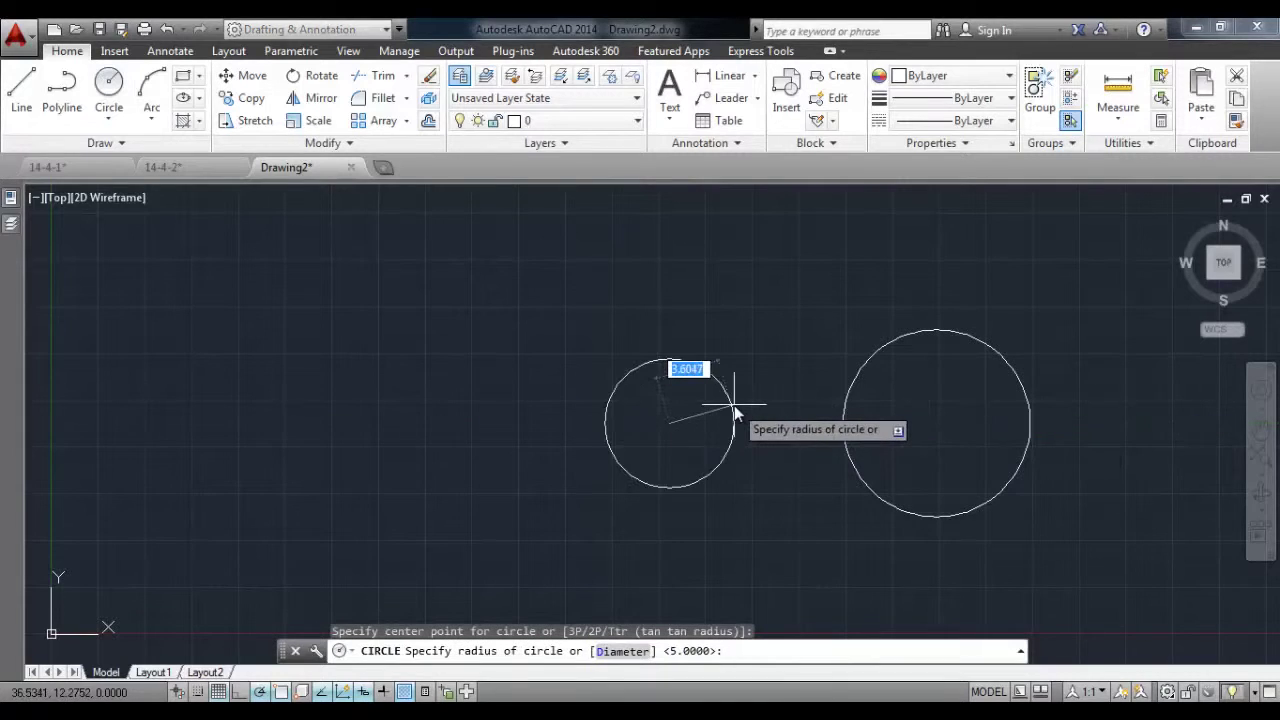
pyautogui.write('3.5')
pyautogui.press('Return')
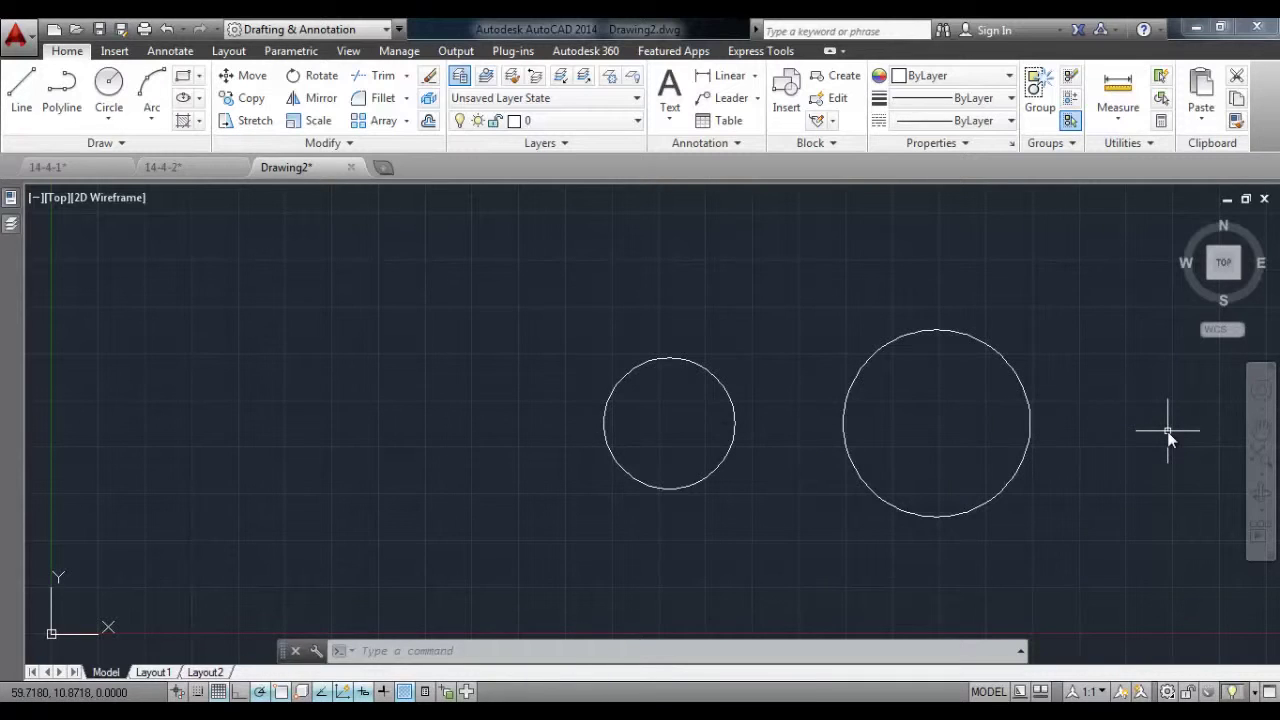
# Make Part the current layer and draw a horizontal line through the centres of both circles, extending beyond them on each side.
pyautogui.click(600, 120)
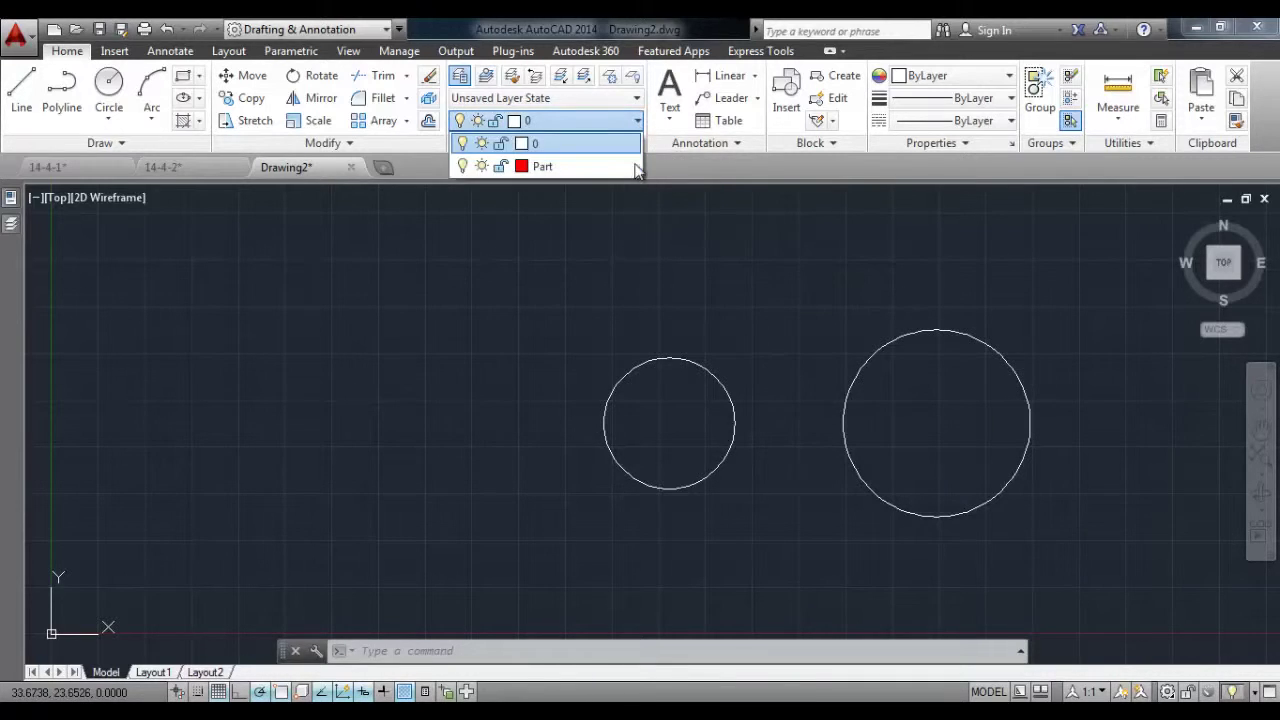
pyautogui.click(623, 166)
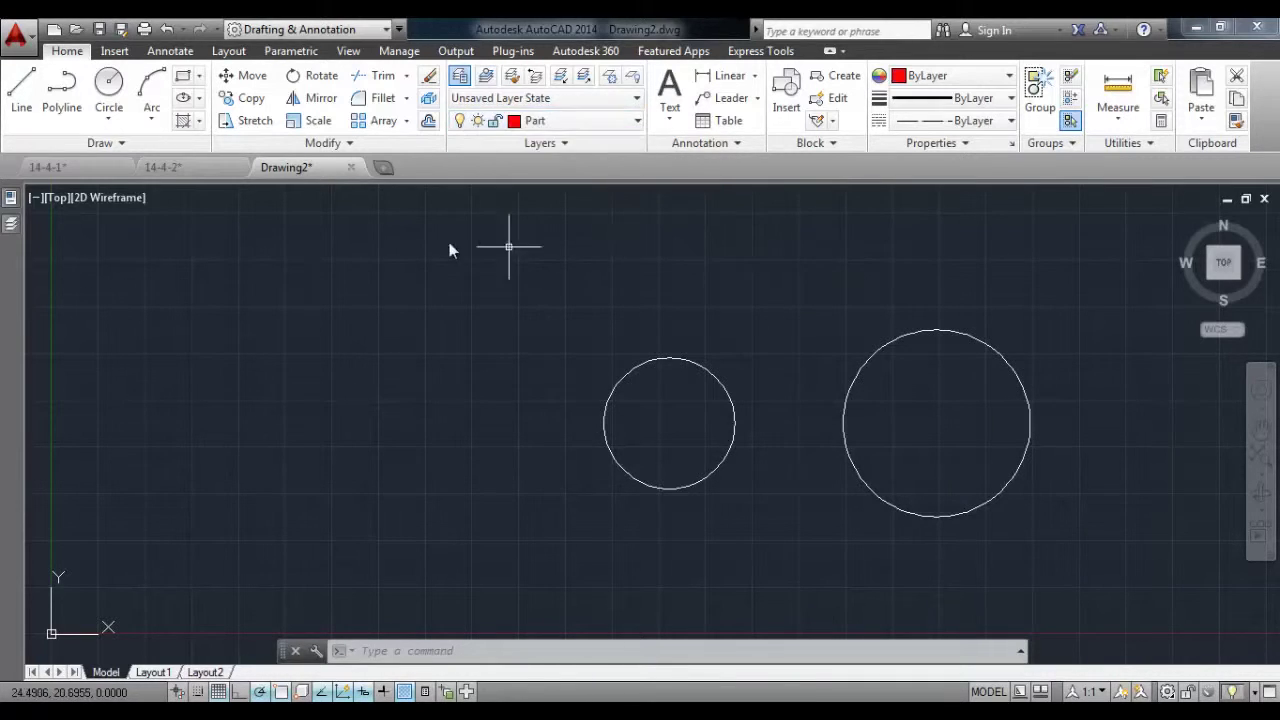
pyautogui.click(21, 95)
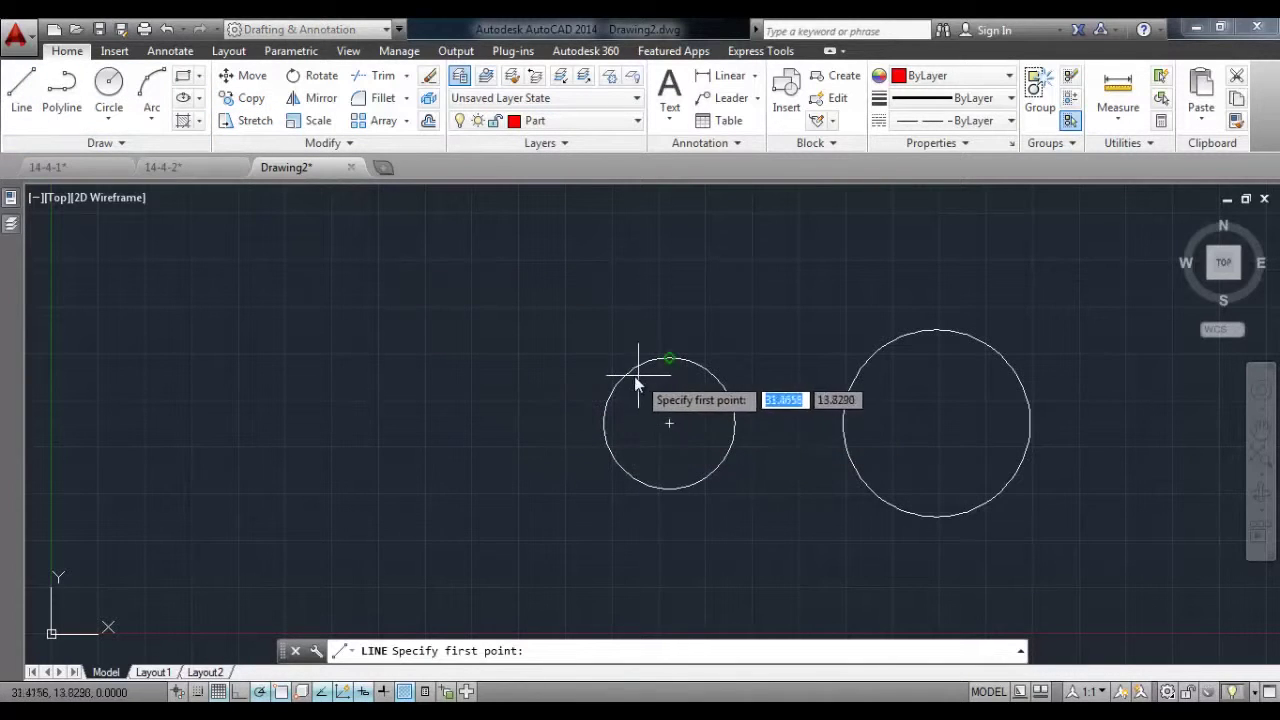
pyautogui.click(502, 423)
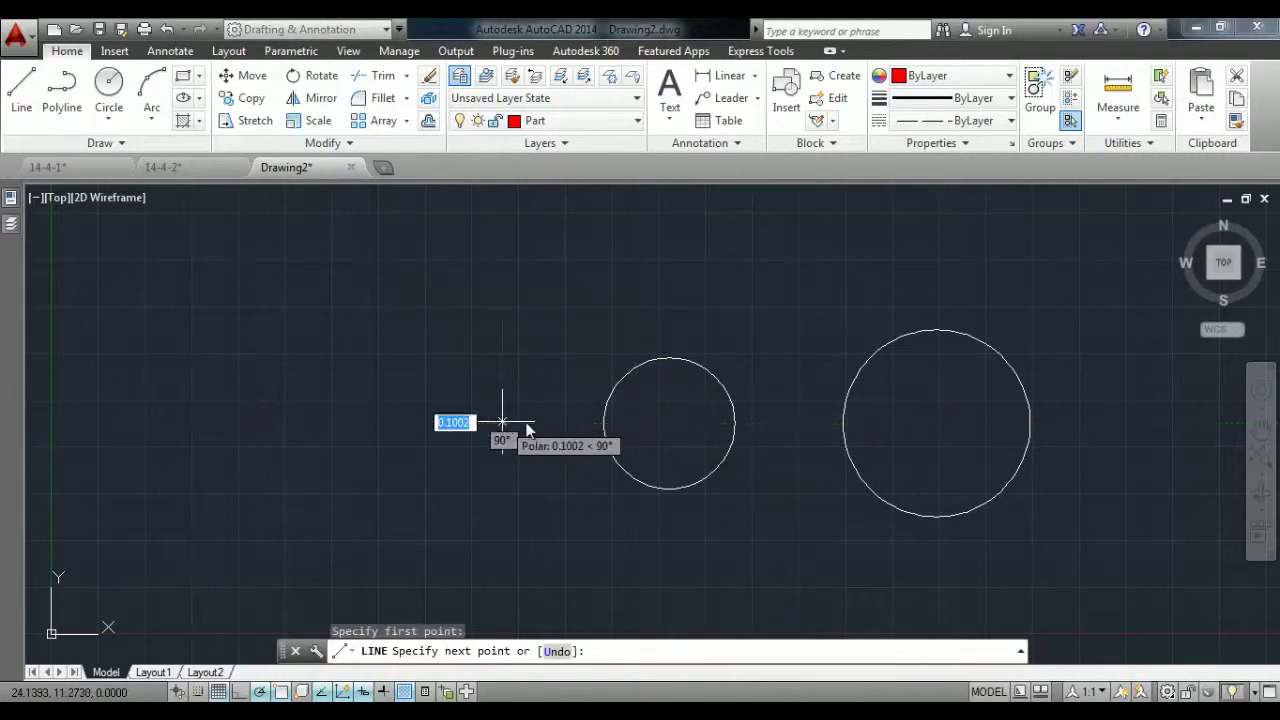
pyautogui.click(1095, 423)
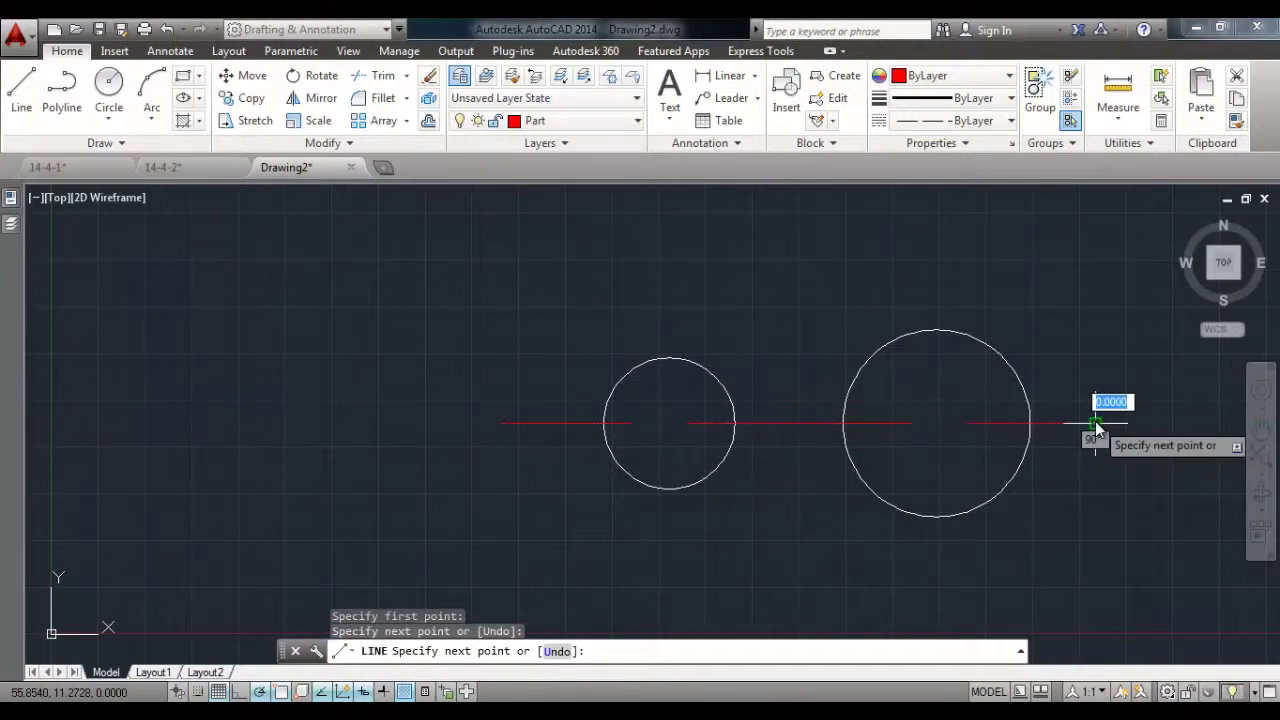
pyautogui.rightClick(1120, 512)
pyautogui.click(1161, 303)
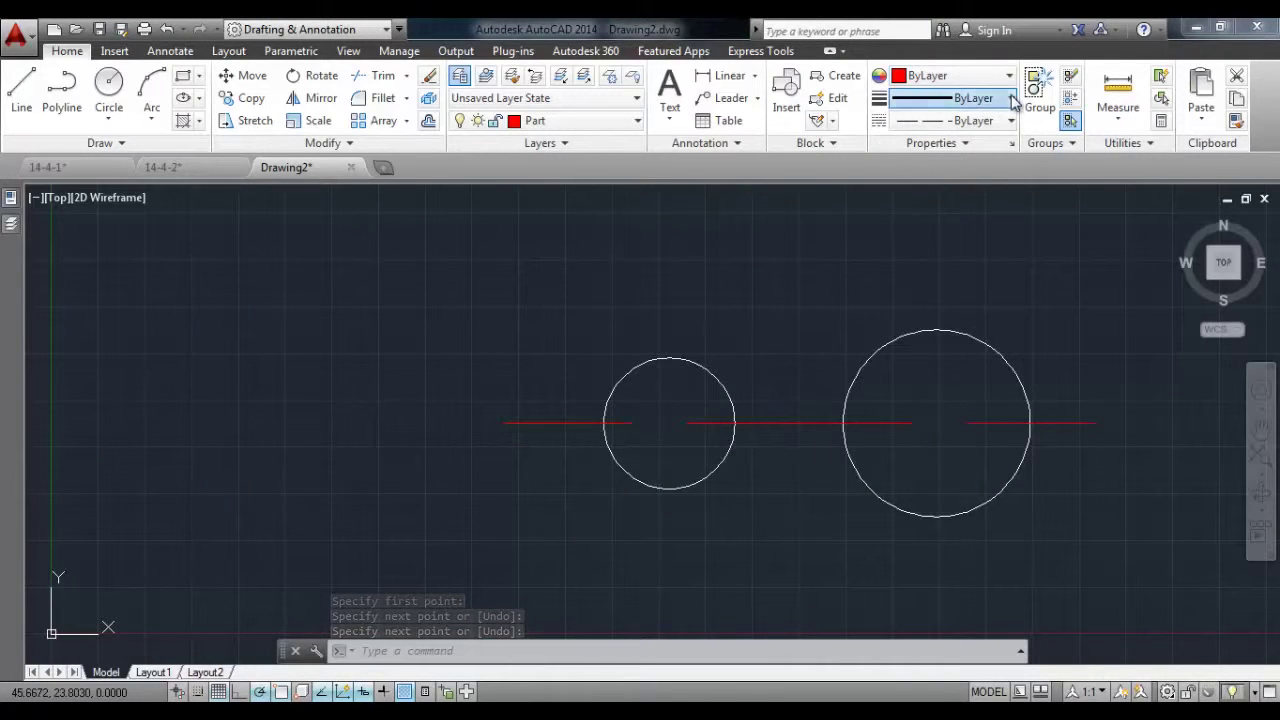
pyautogui.click(975, 98)
pyautogui.click(1018, 253)
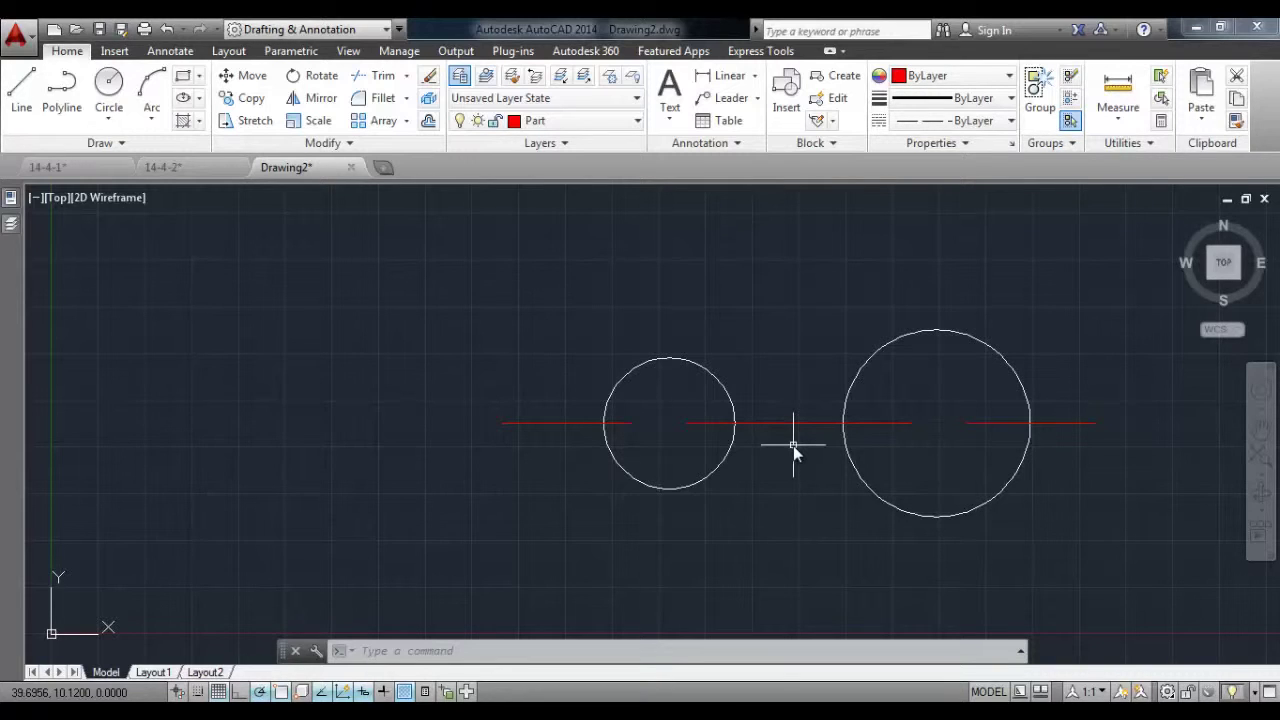
pyautogui.click(636, 120)
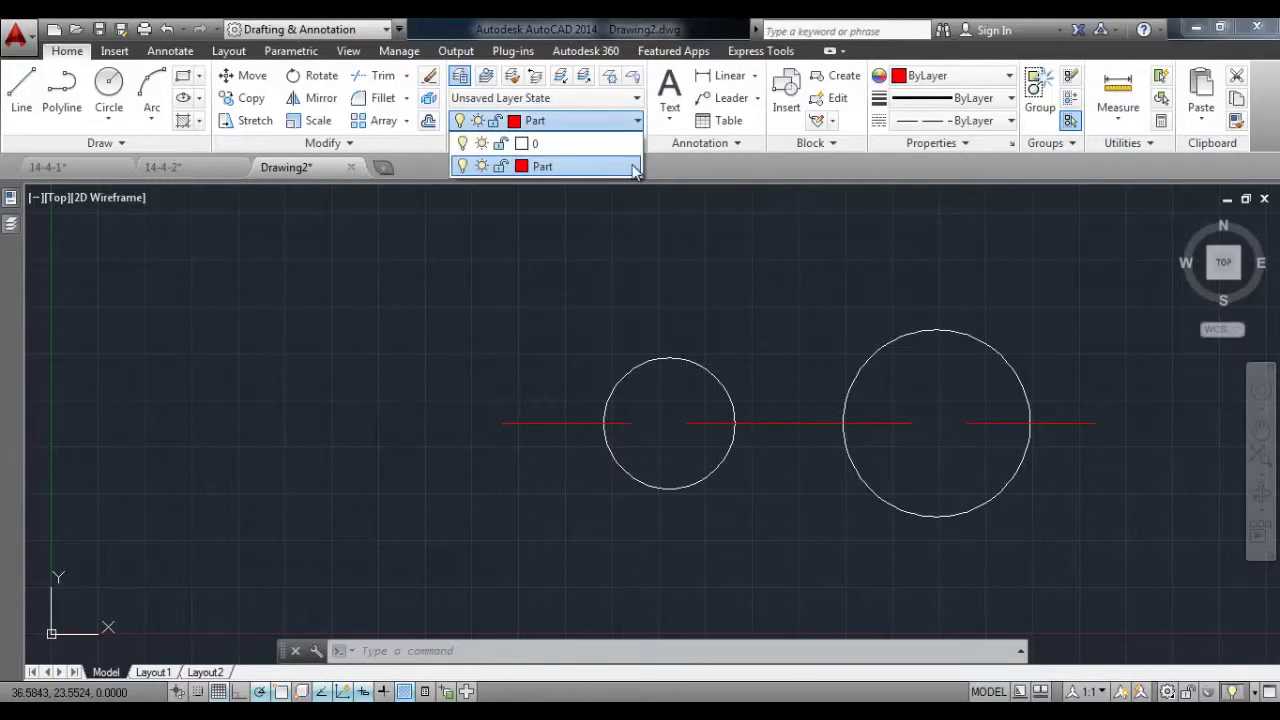
pyautogui.click(741, 177)
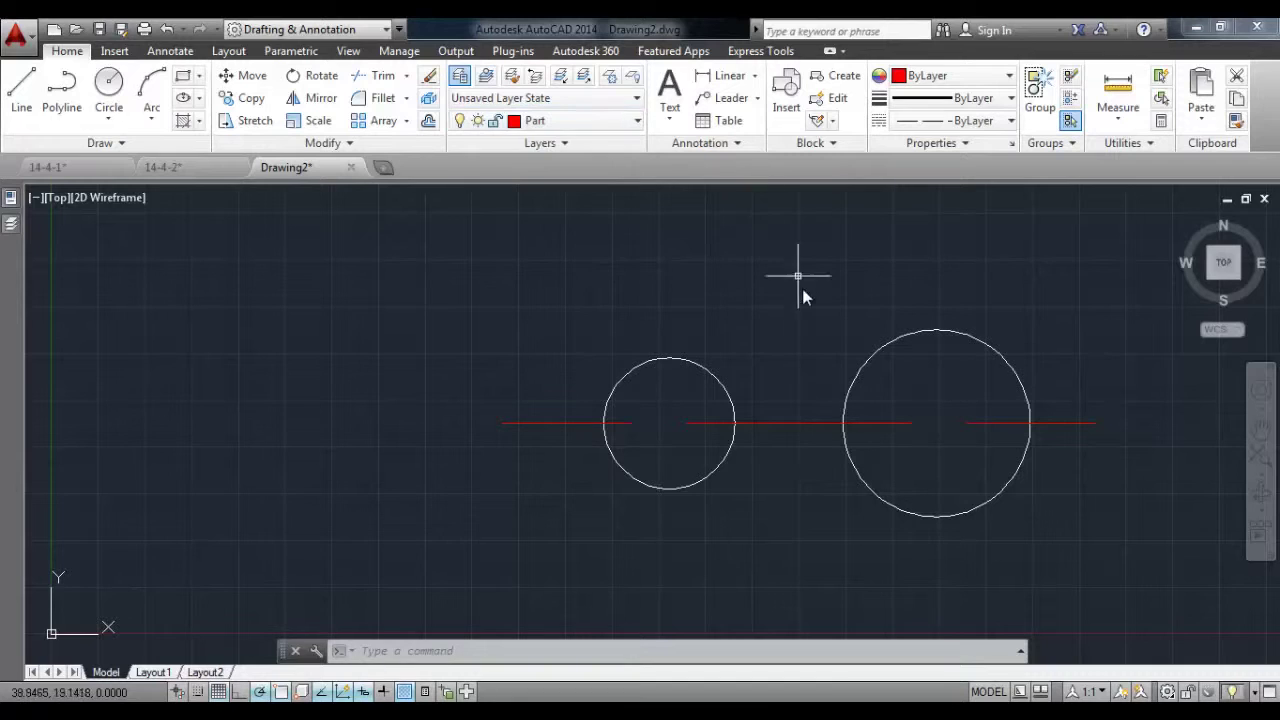
# Override the color of the horizontal line through the circles with Green and clear the selection.
pyautogui.click(816, 424)
pyautogui.click(782, 421)
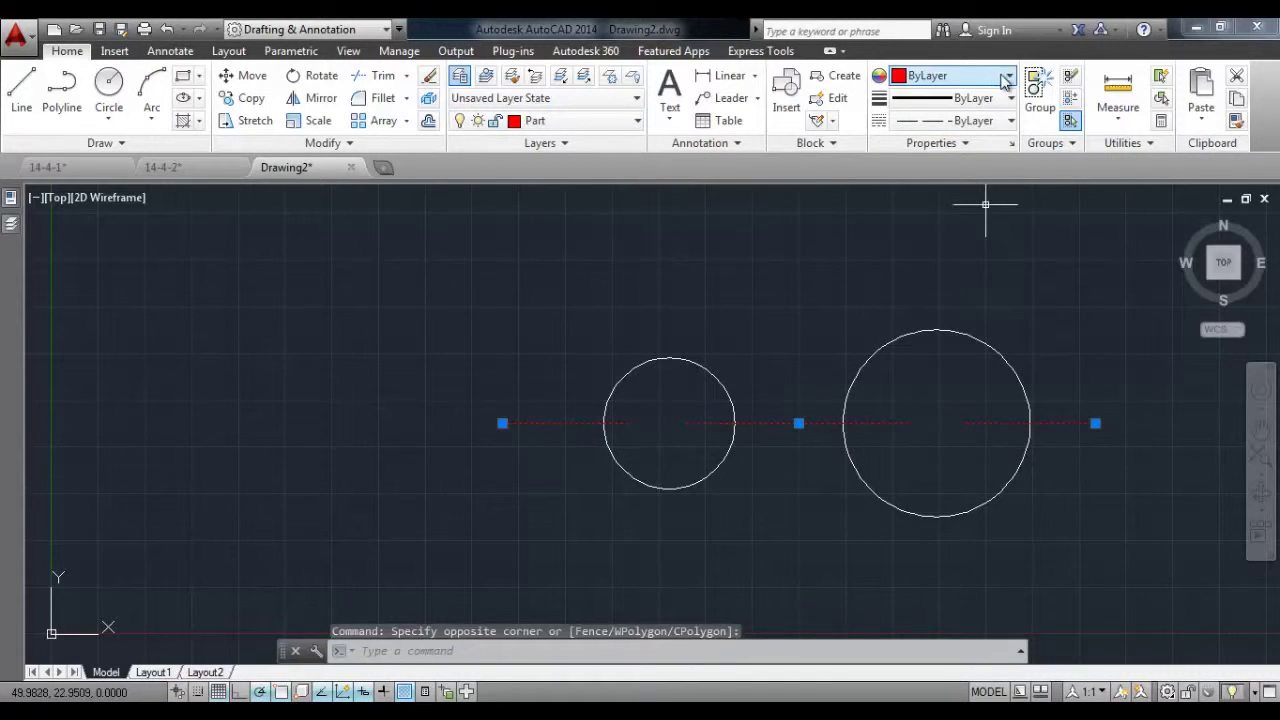
pyautogui.click(955, 75)
pyautogui.click(951, 191)
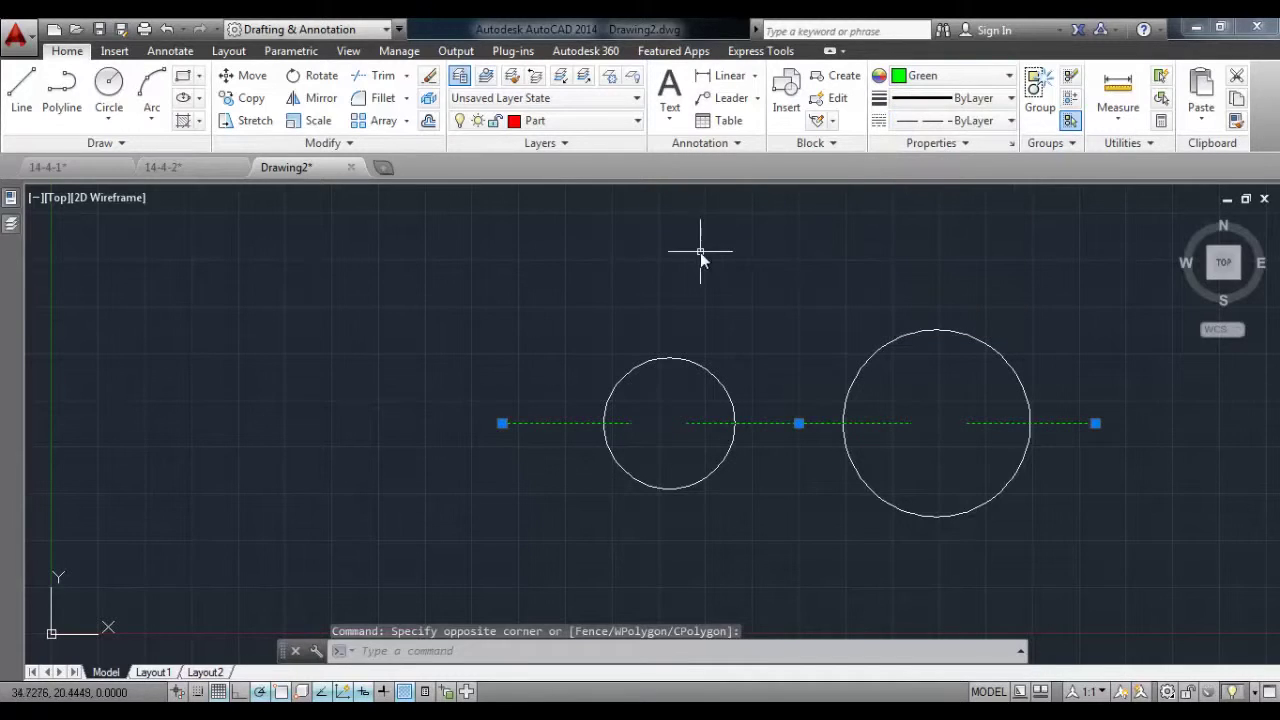
pyautogui.click(680, 262)
pyautogui.press('Escape')
pyautogui.click(684, 264)
pyautogui.click(500, 224)
pyautogui.click(1005, 80)
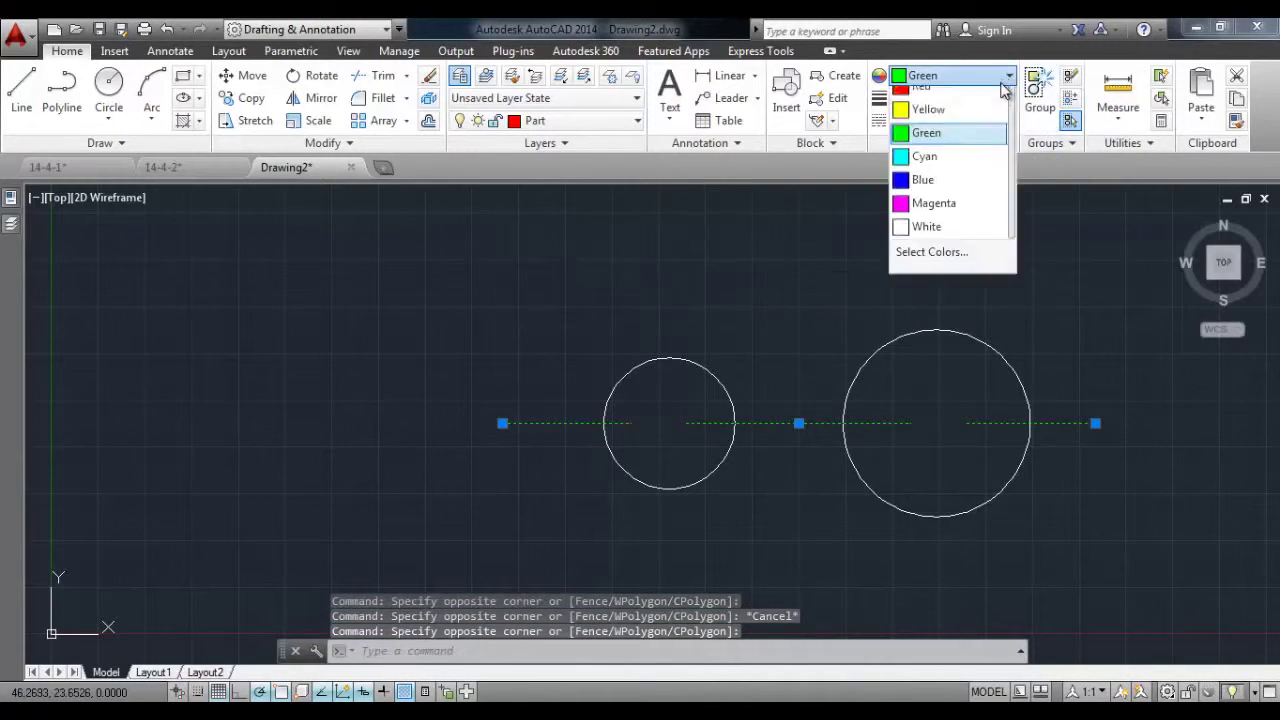
pyautogui.click(740, 243)
pyautogui.click(731, 352)
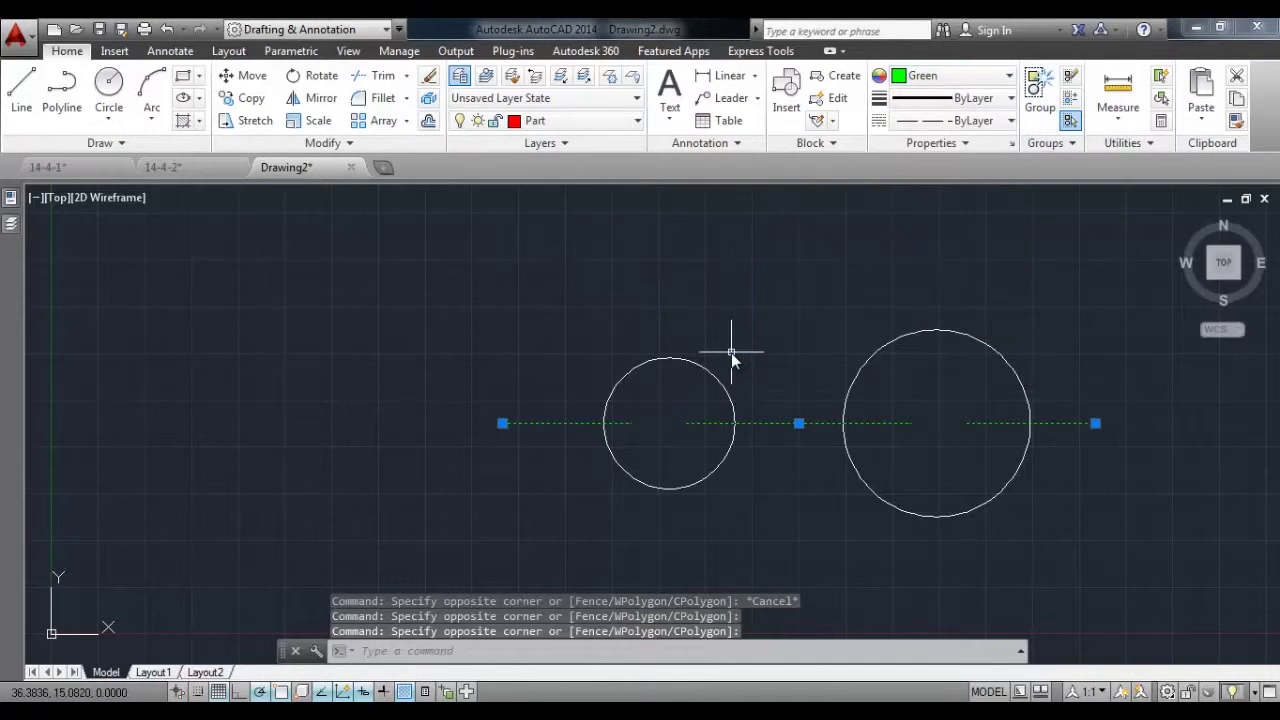
pyautogui.press('Escape')
pyautogui.press('Escape')
pyautogui.press('Escape')
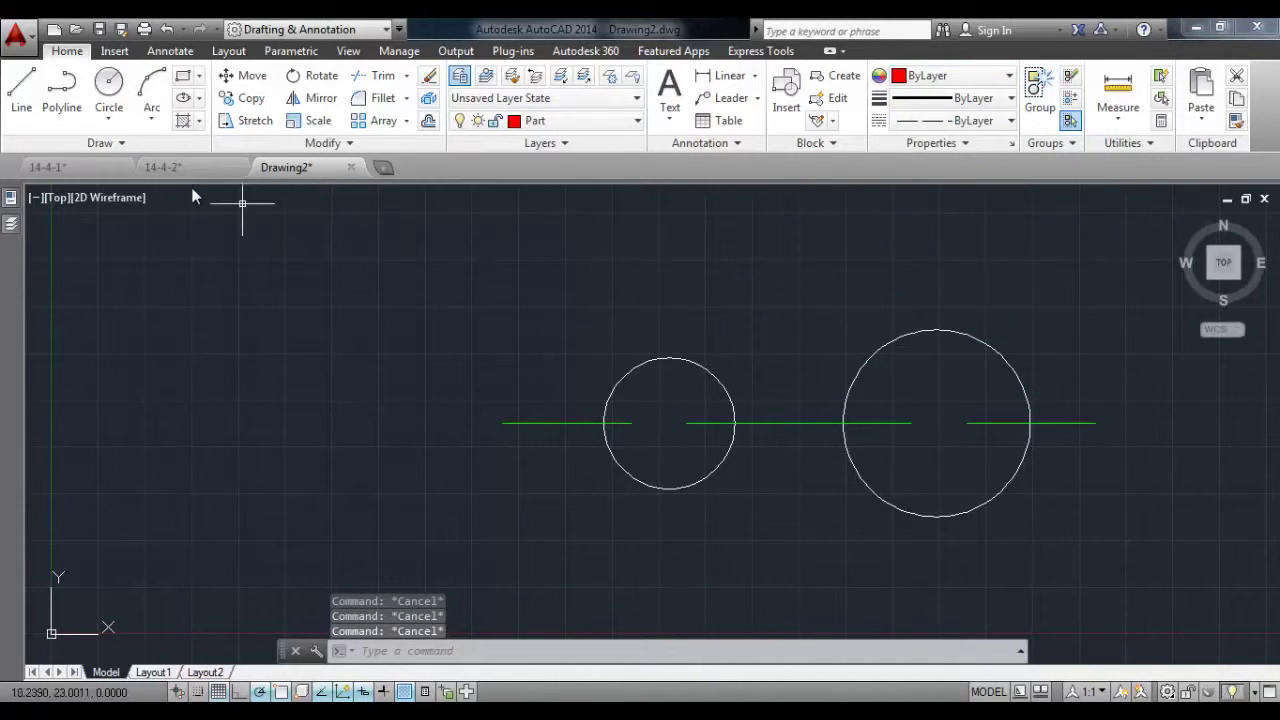
# Draw a second horizontal line above the two circles on the Part layer, using its ByLayer color.
pyautogui.click(22, 85)
pyautogui.click(541, 277)
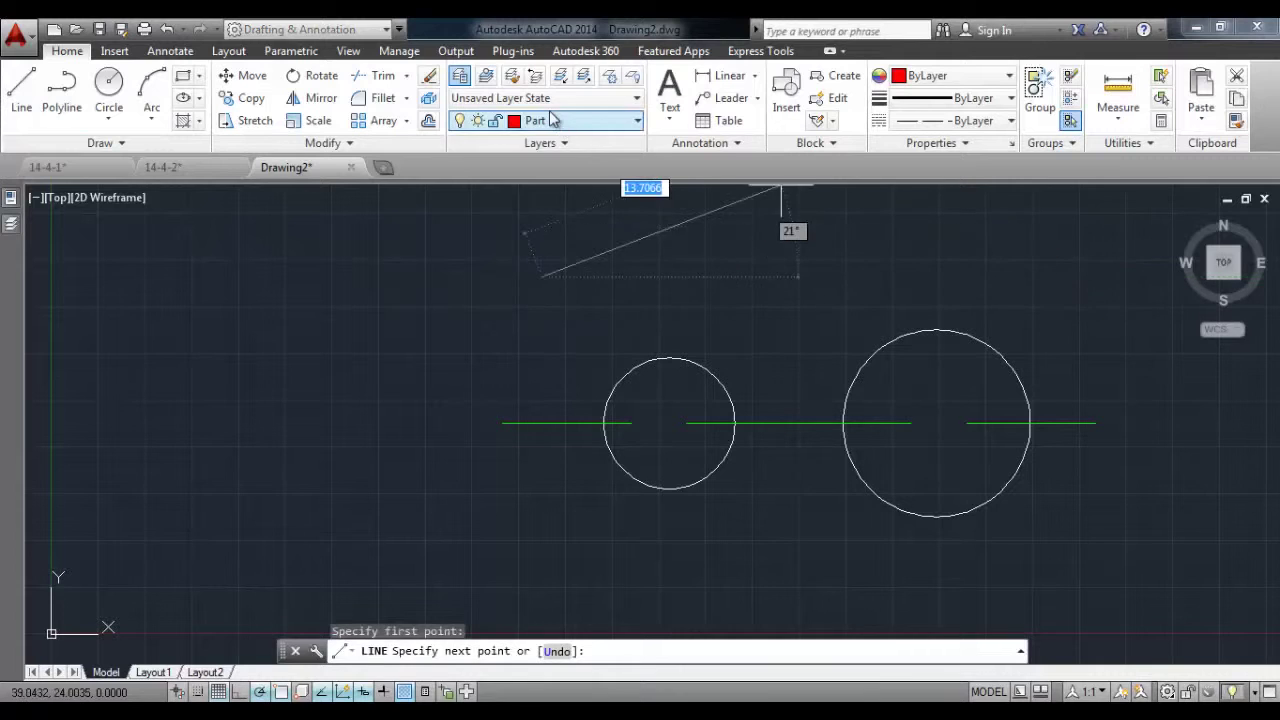
pyautogui.click(995, 277)
pyautogui.press('Escape')
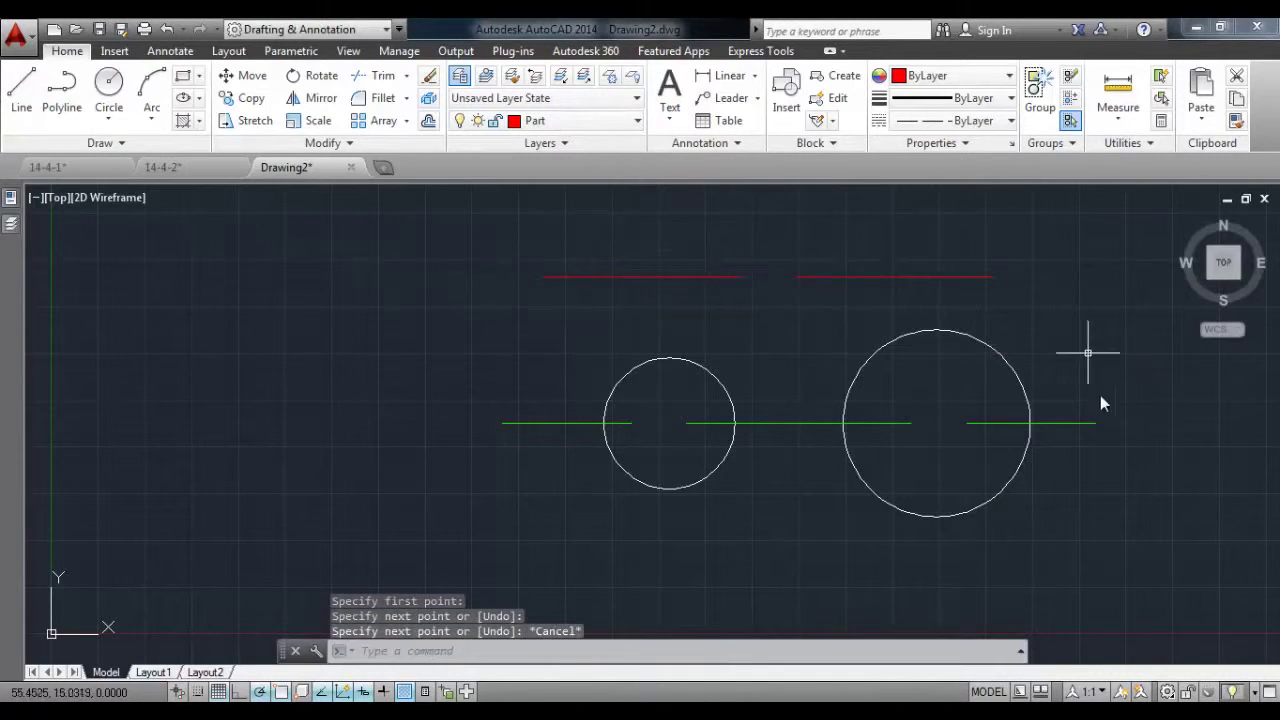
pyautogui.click(1068, 423)
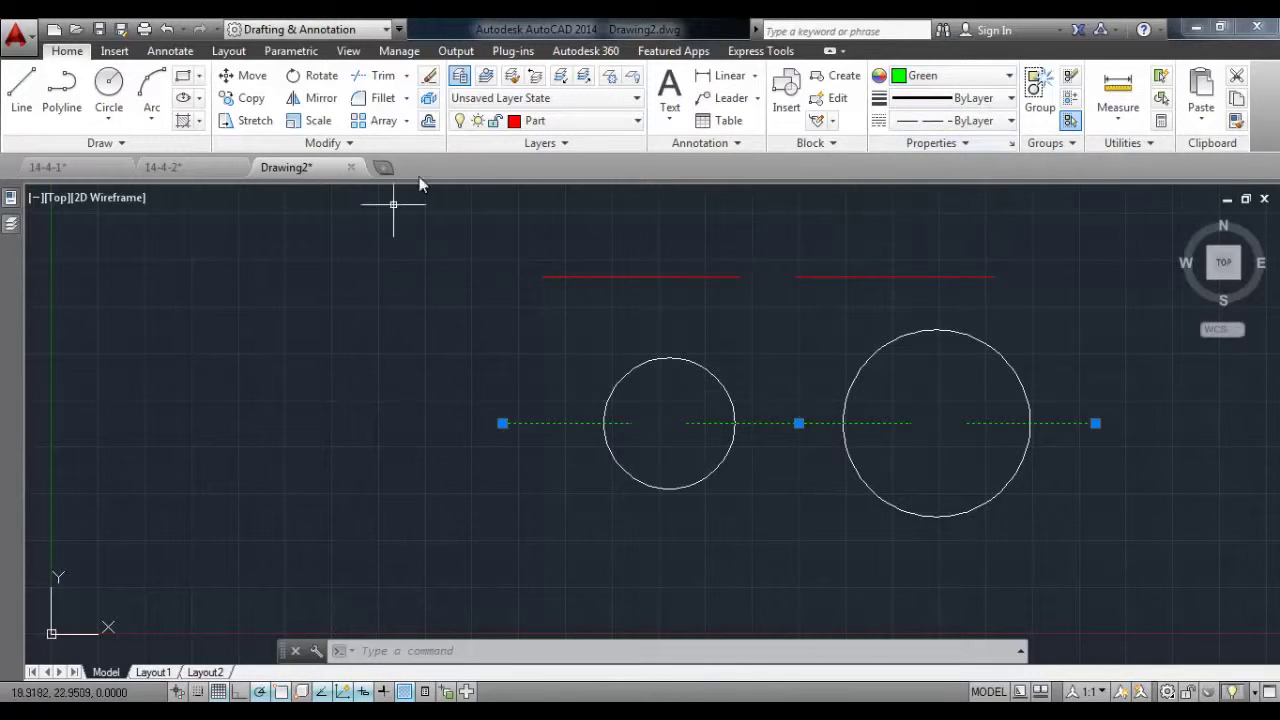
pyautogui.press('Escape')
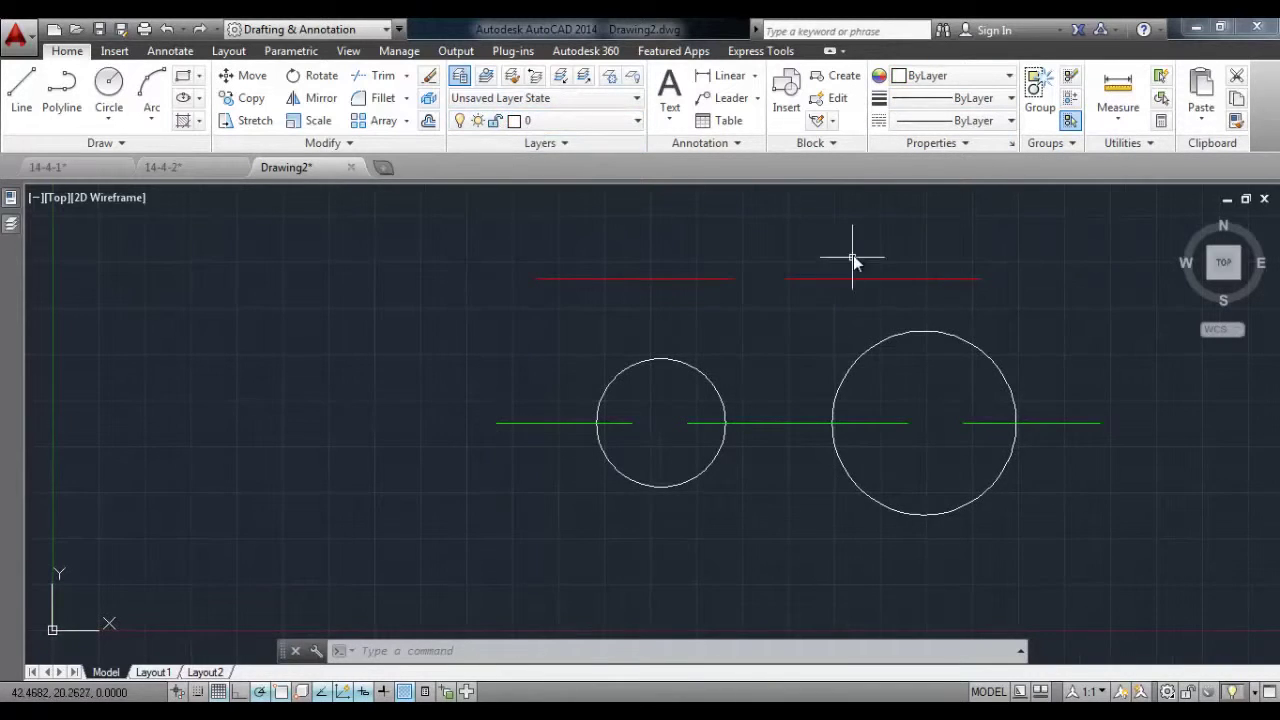
# Delete the red line above the circles and the green line through their centres.
pyautogui.click(850, 256)
pyautogui.click(790, 305)
pyautogui.press('Delete')
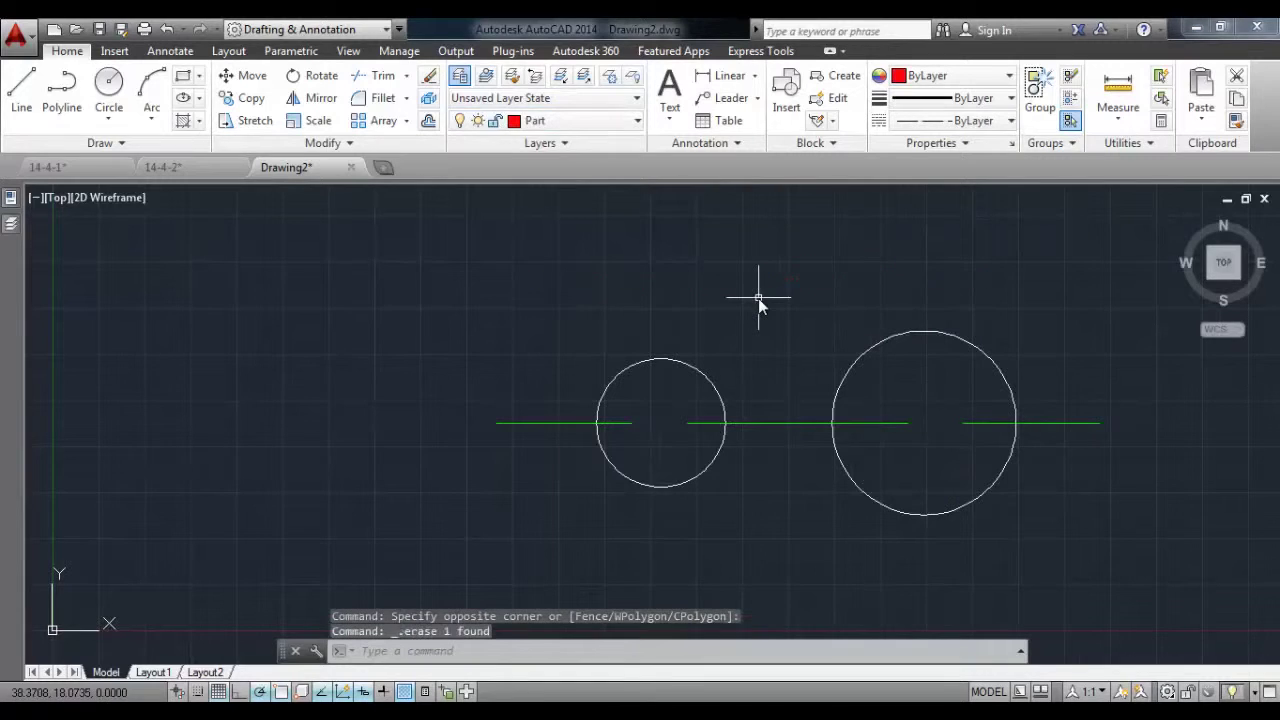
pyautogui.click(776, 330)
pyautogui.click(761, 473)
pyautogui.press('Delete')
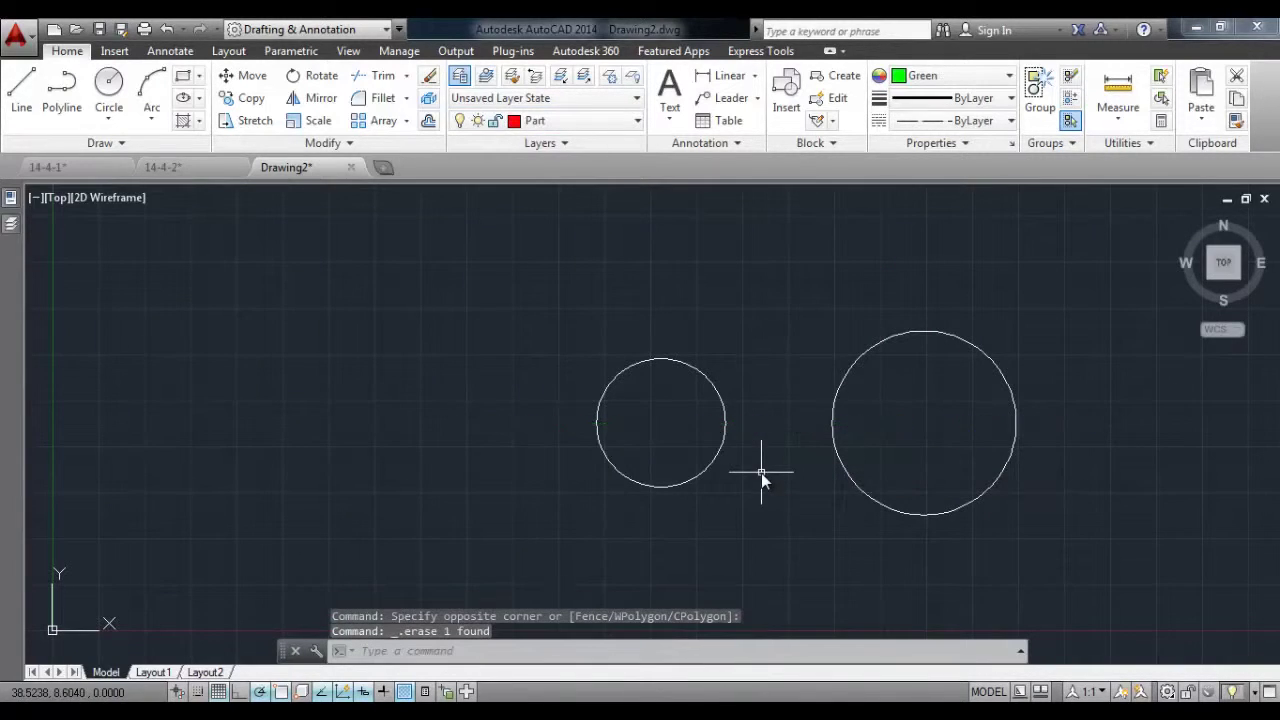
# With Part as the current layer, load the ACAD_ISO04W100 long-dash dot linetype and assign it to that layer.
pyautogui.click(621, 124)
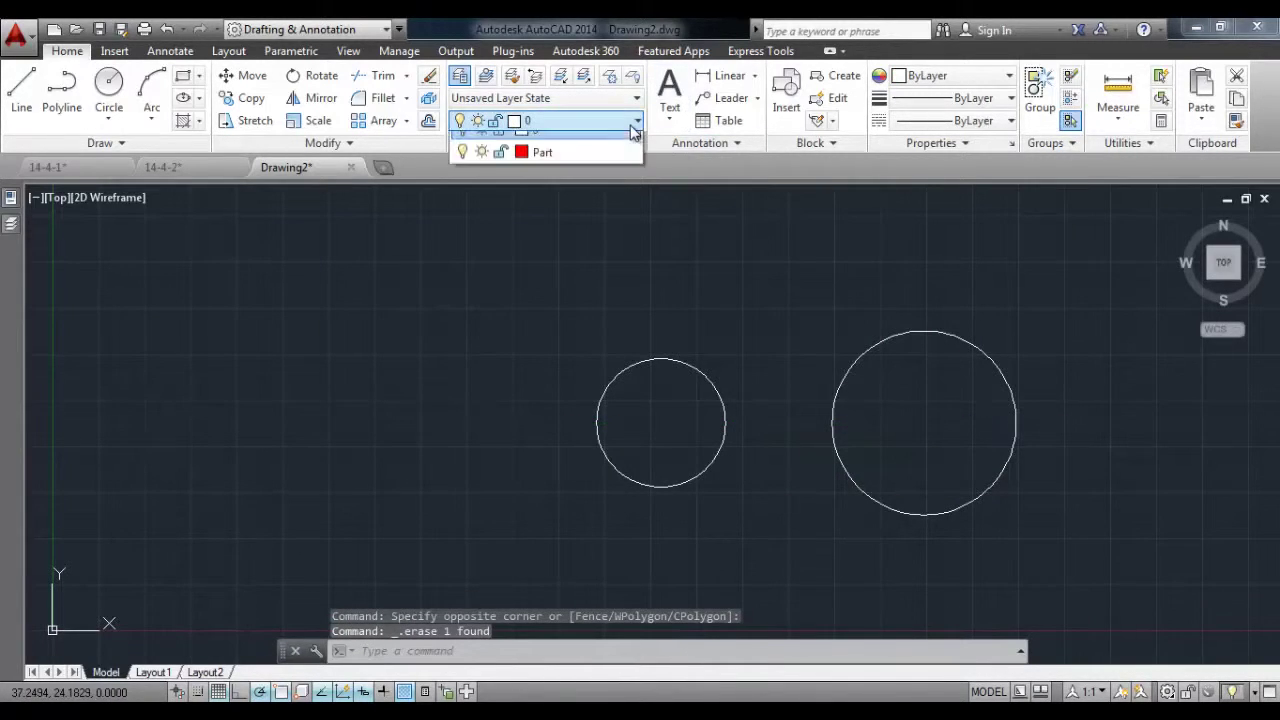
pyautogui.click(595, 168)
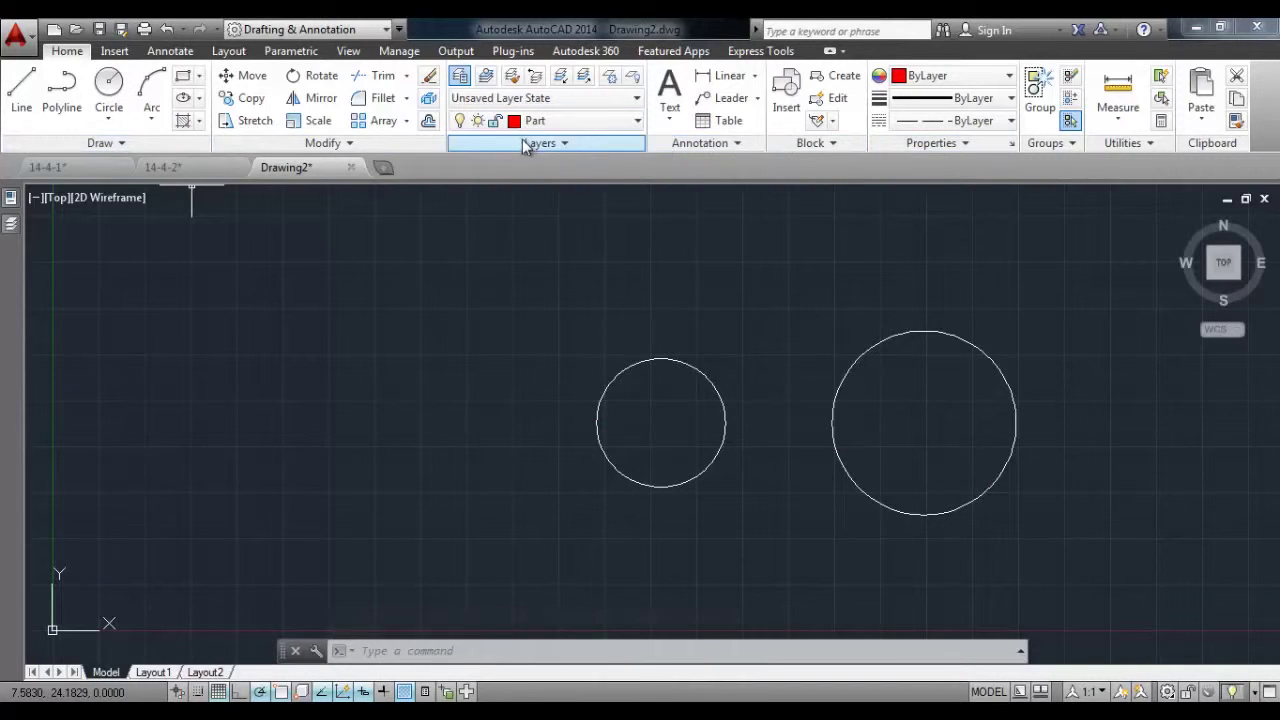
pyautogui.moveTo(14, 231)
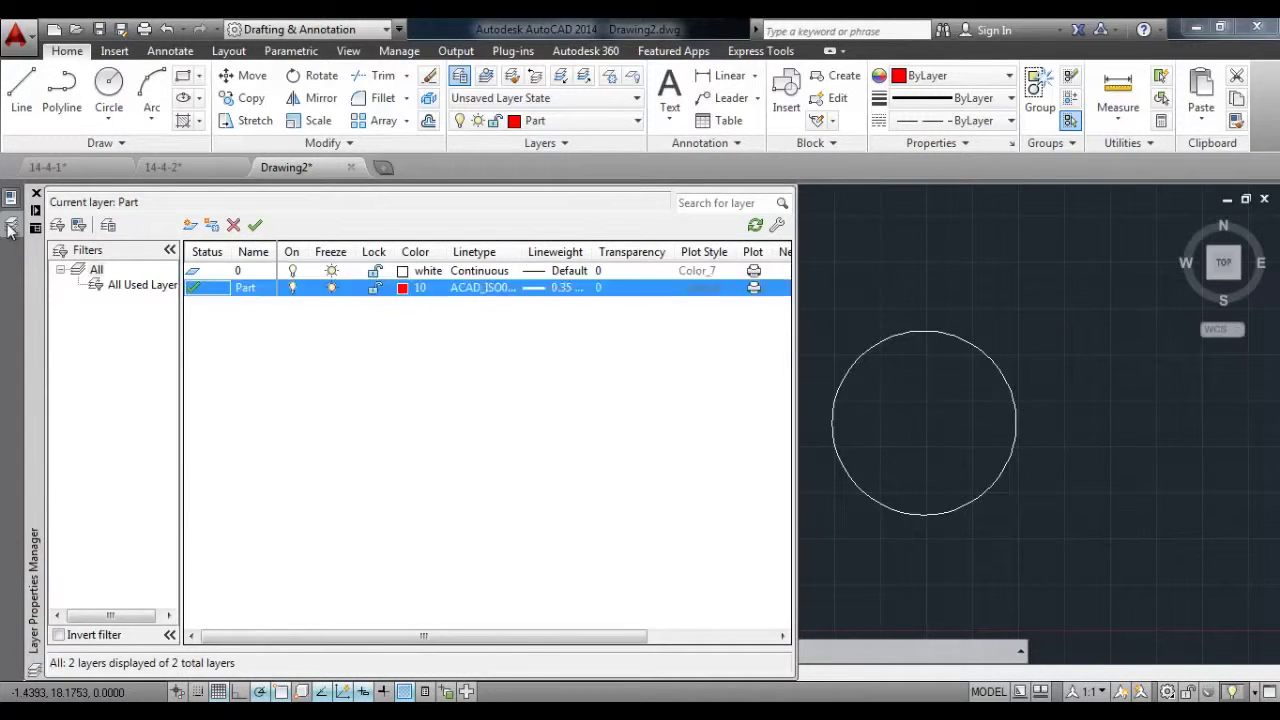
pyautogui.click(487, 287)
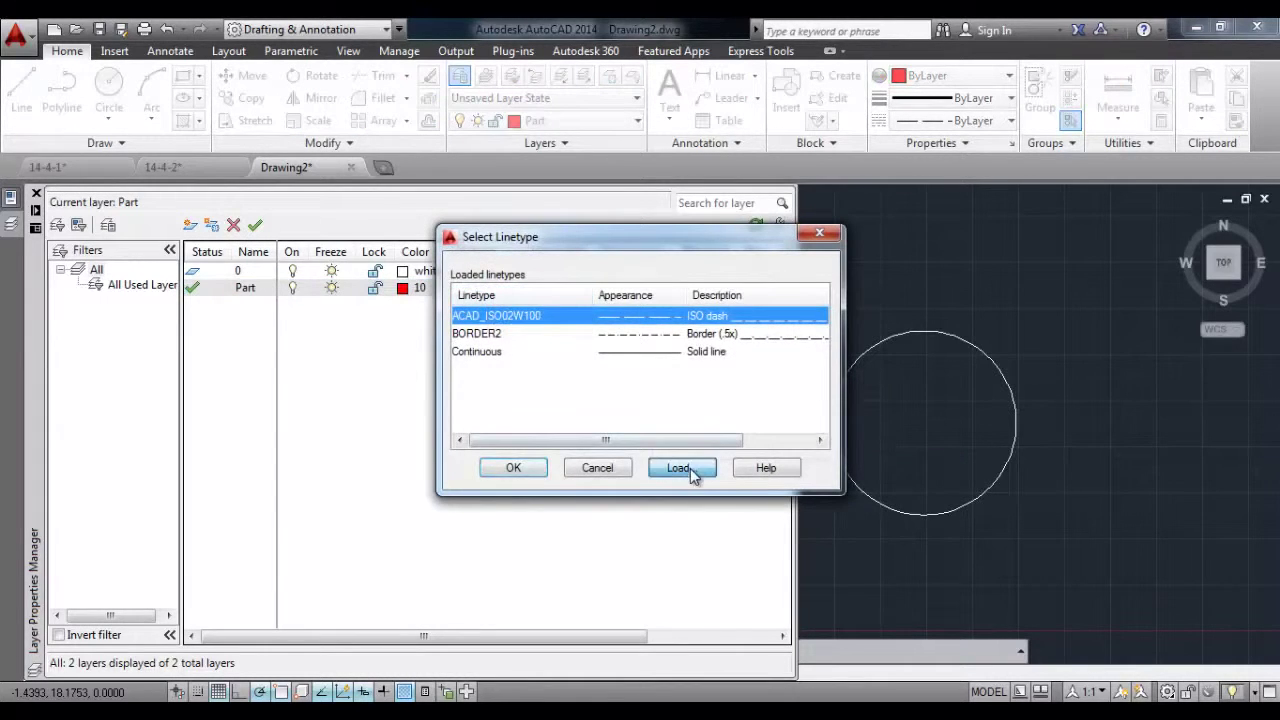
pyautogui.click(682, 468)
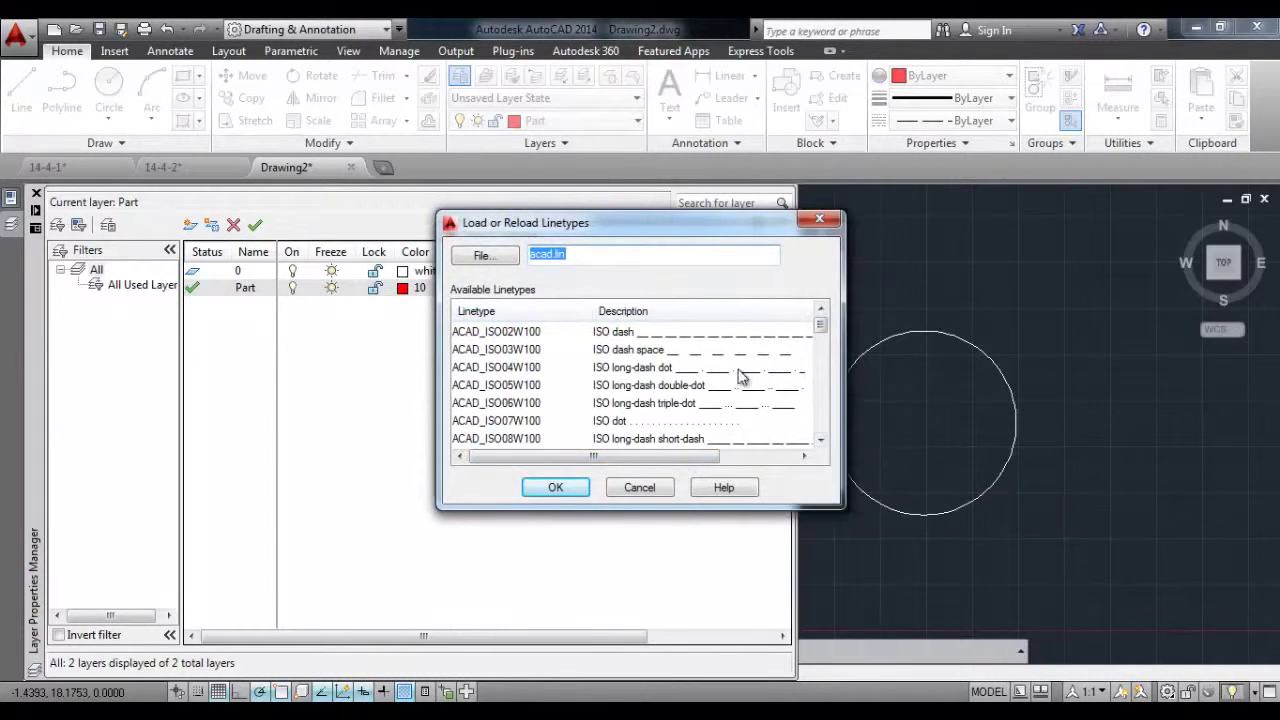
pyautogui.click(668, 370)
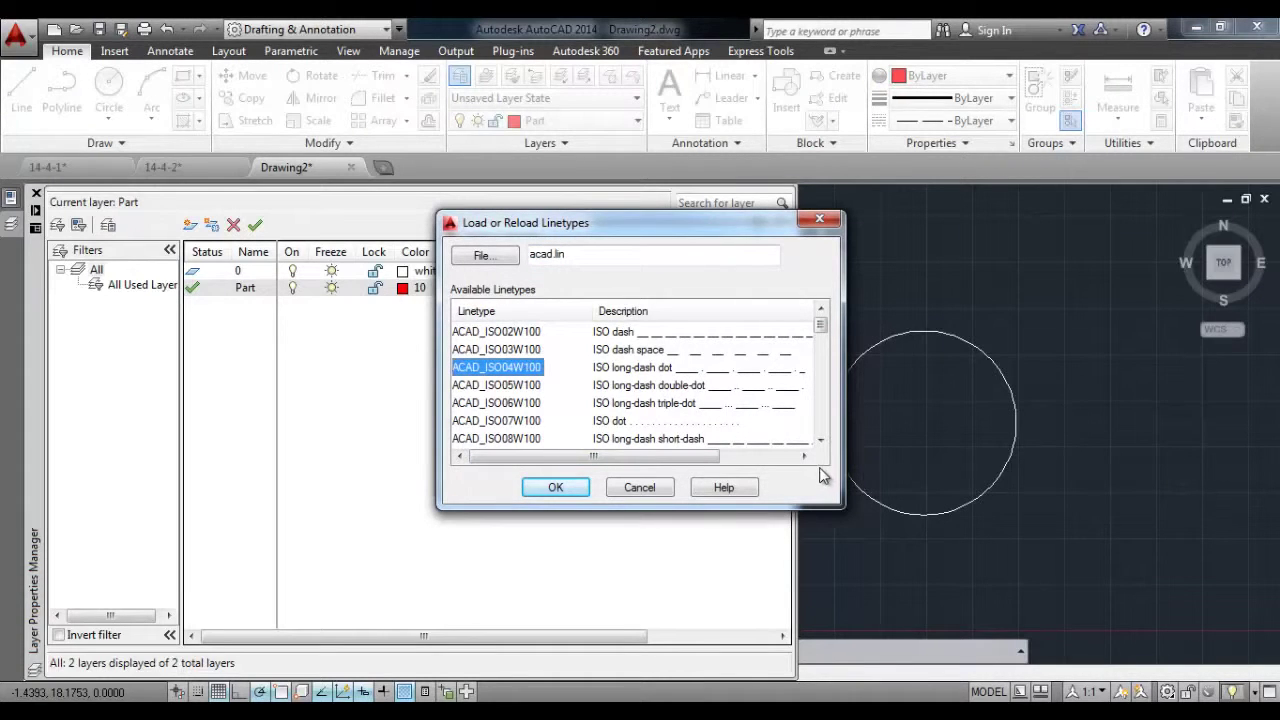
pyautogui.click(556, 488)
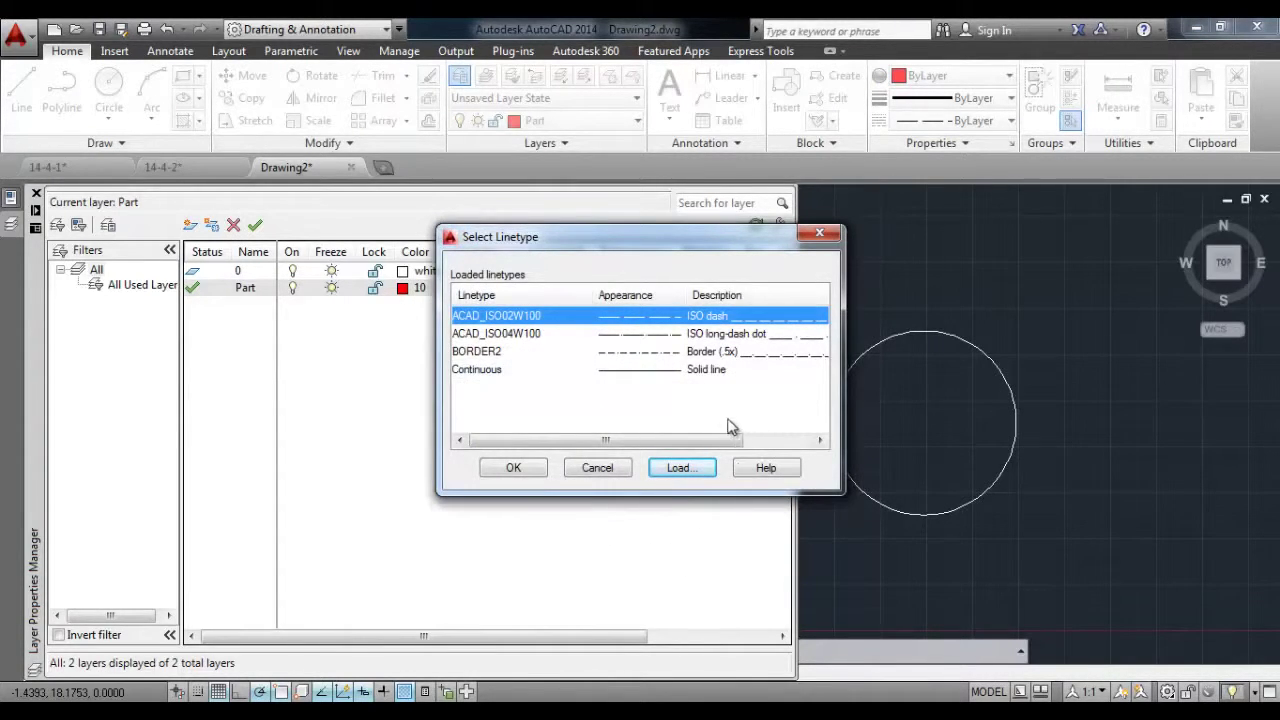
pyautogui.click(614, 337)
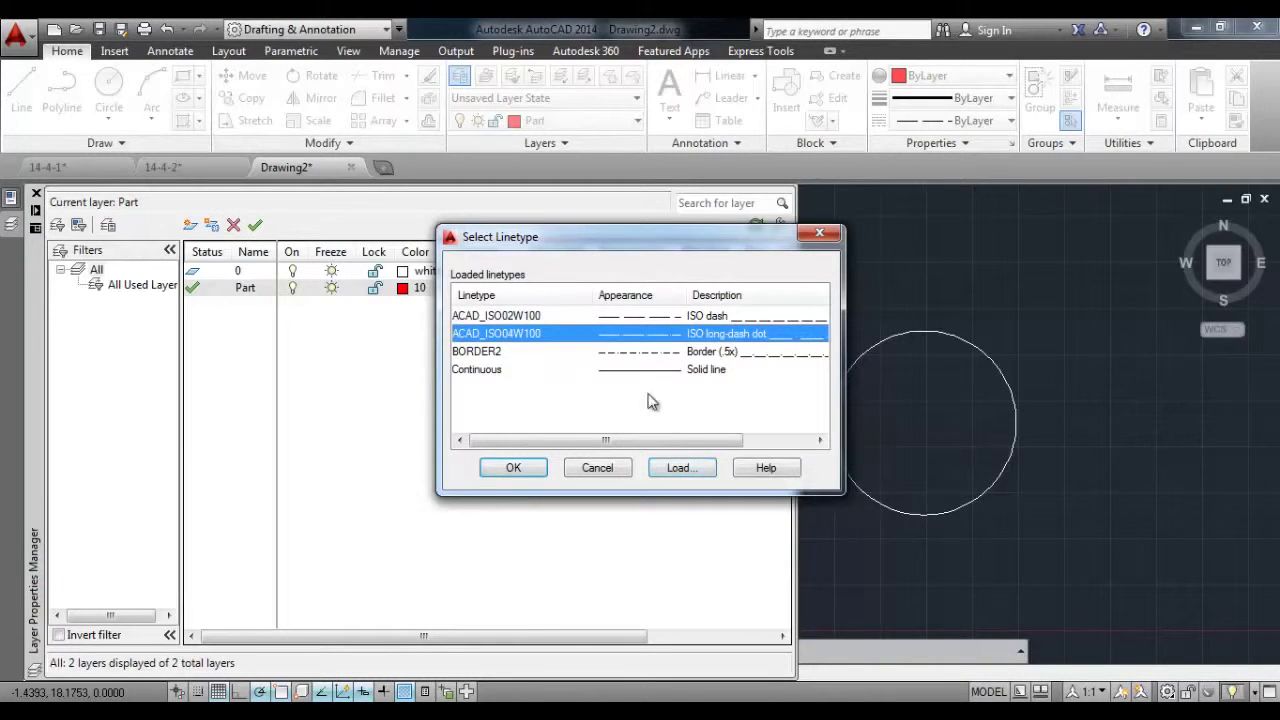
pyautogui.click(513, 468)
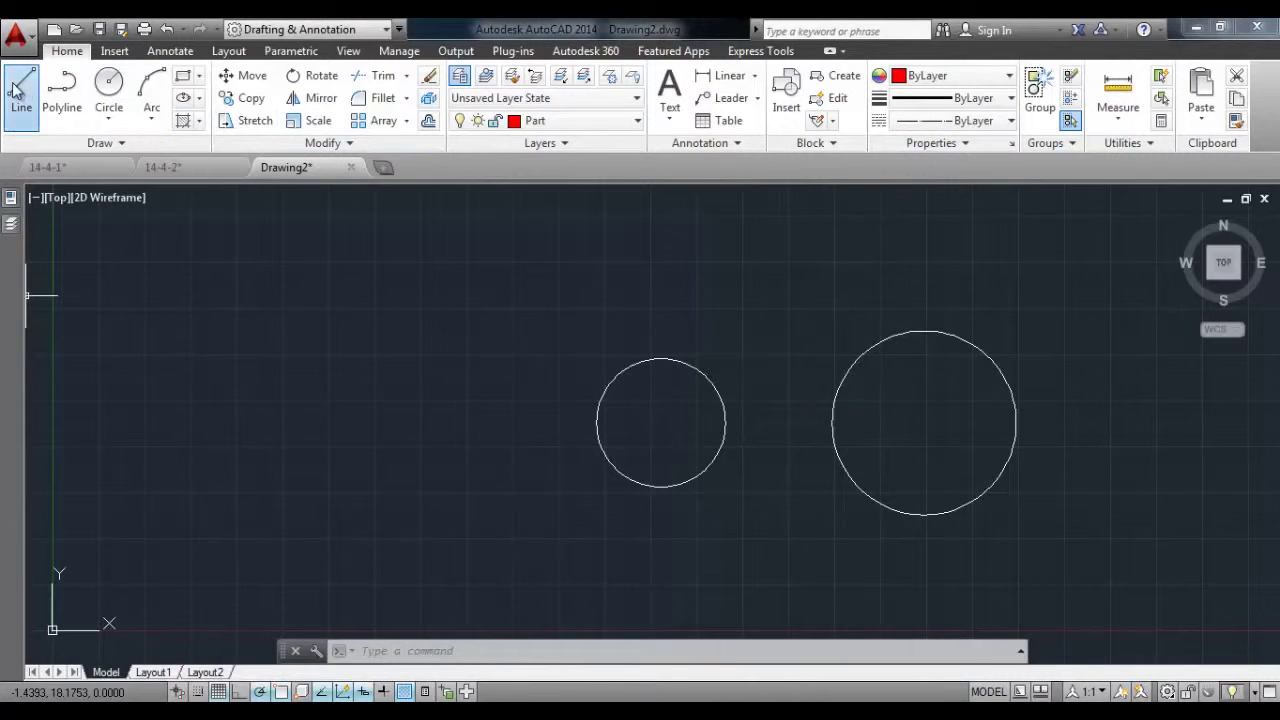
# Draw a horizontal line about 32 units long through the centres of both circles, extending past them on each side.
pyautogui.click(21, 92)
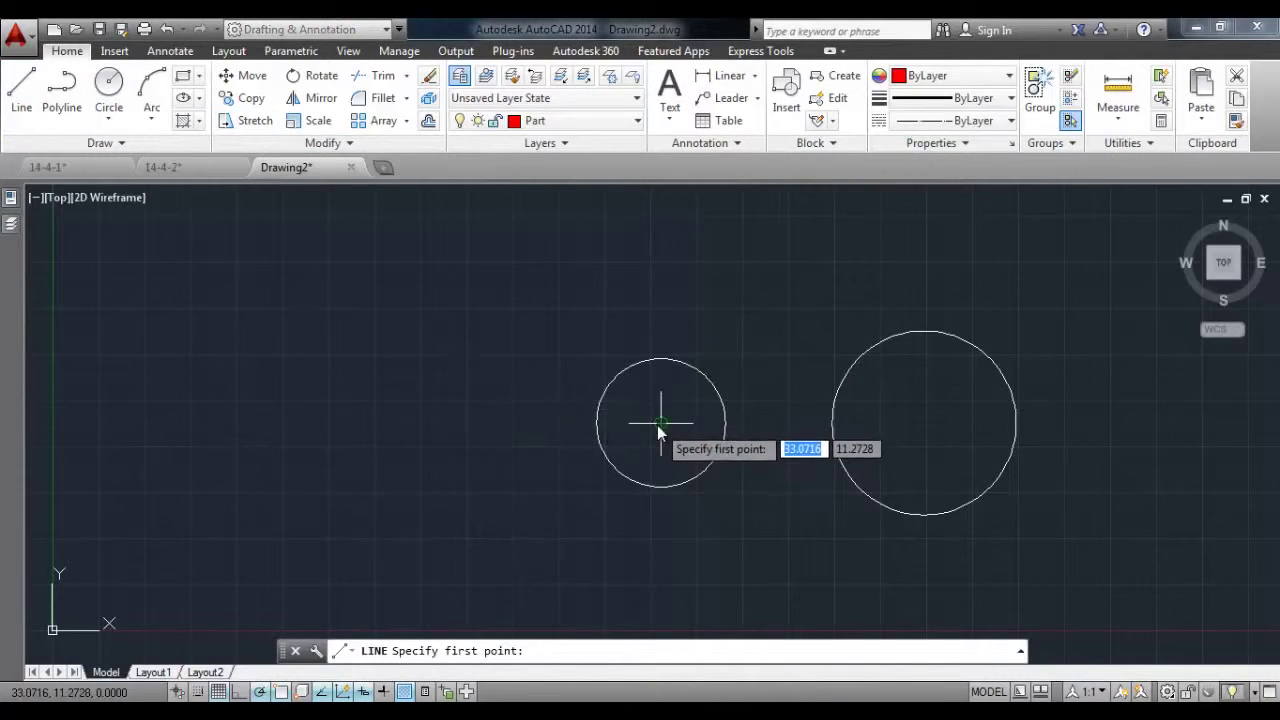
pyautogui.click(511, 423)
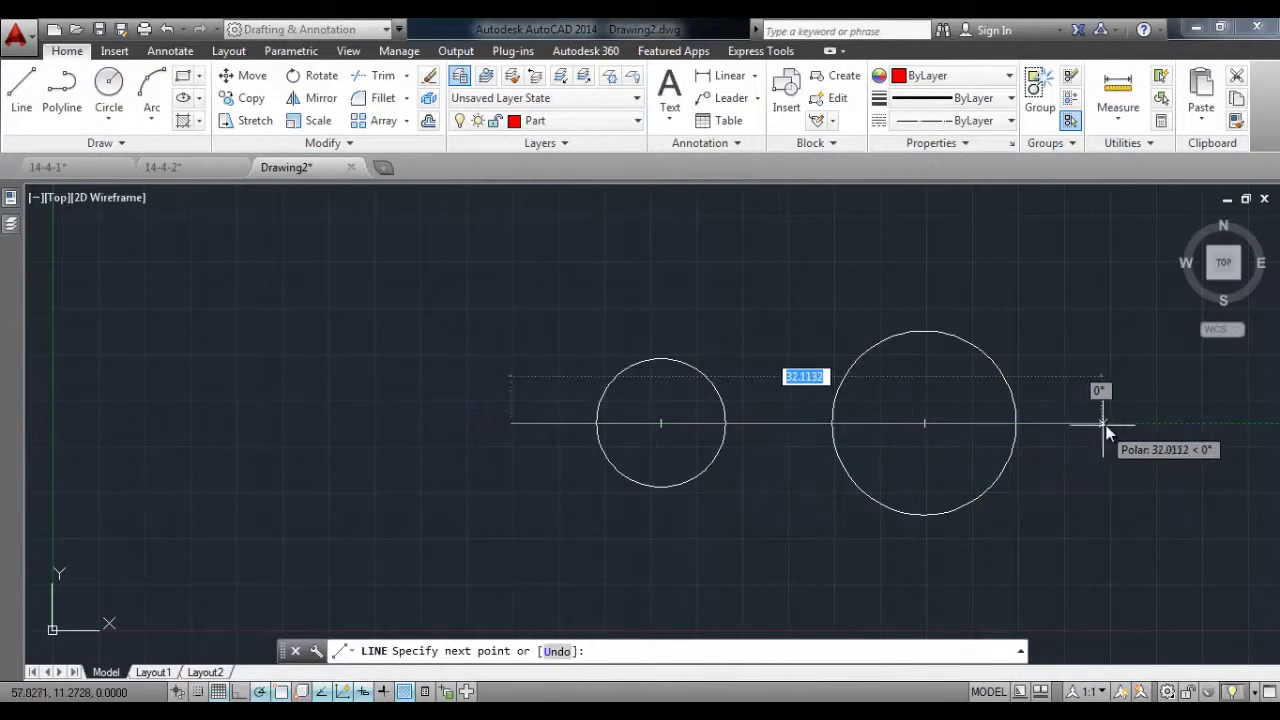
pyautogui.rightClick(1092, 488)
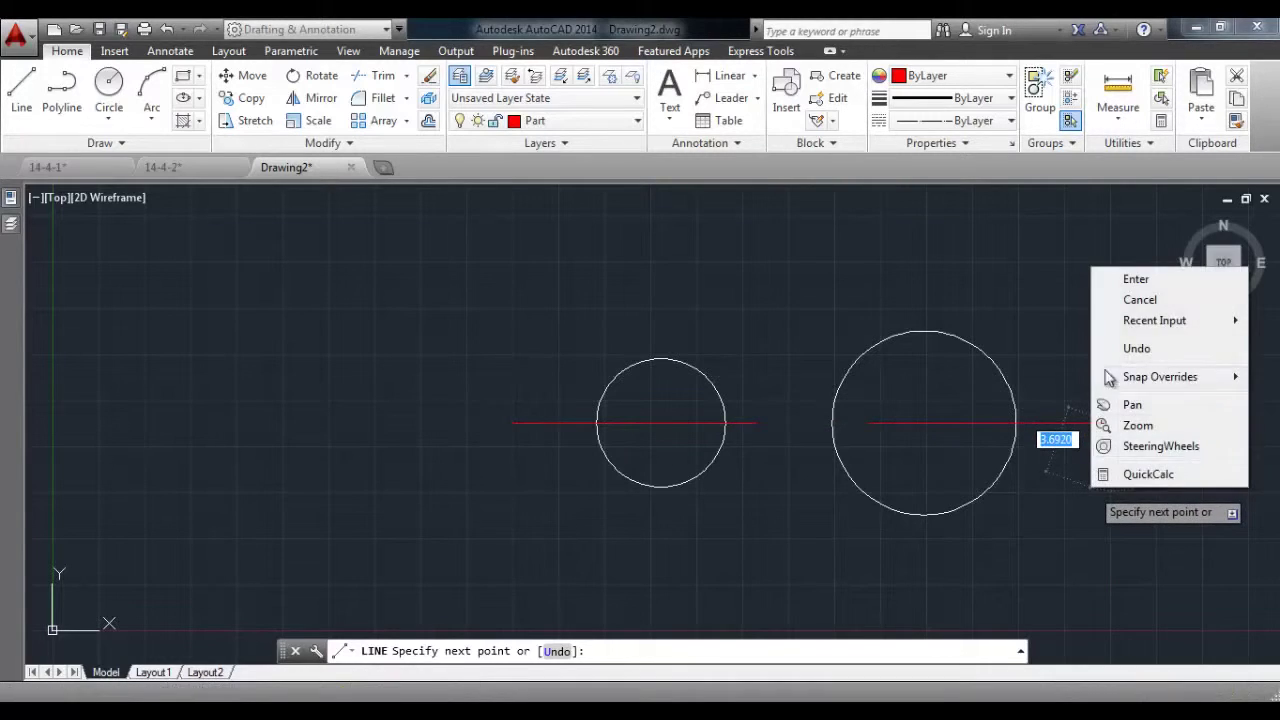
pyautogui.click(1136, 279)
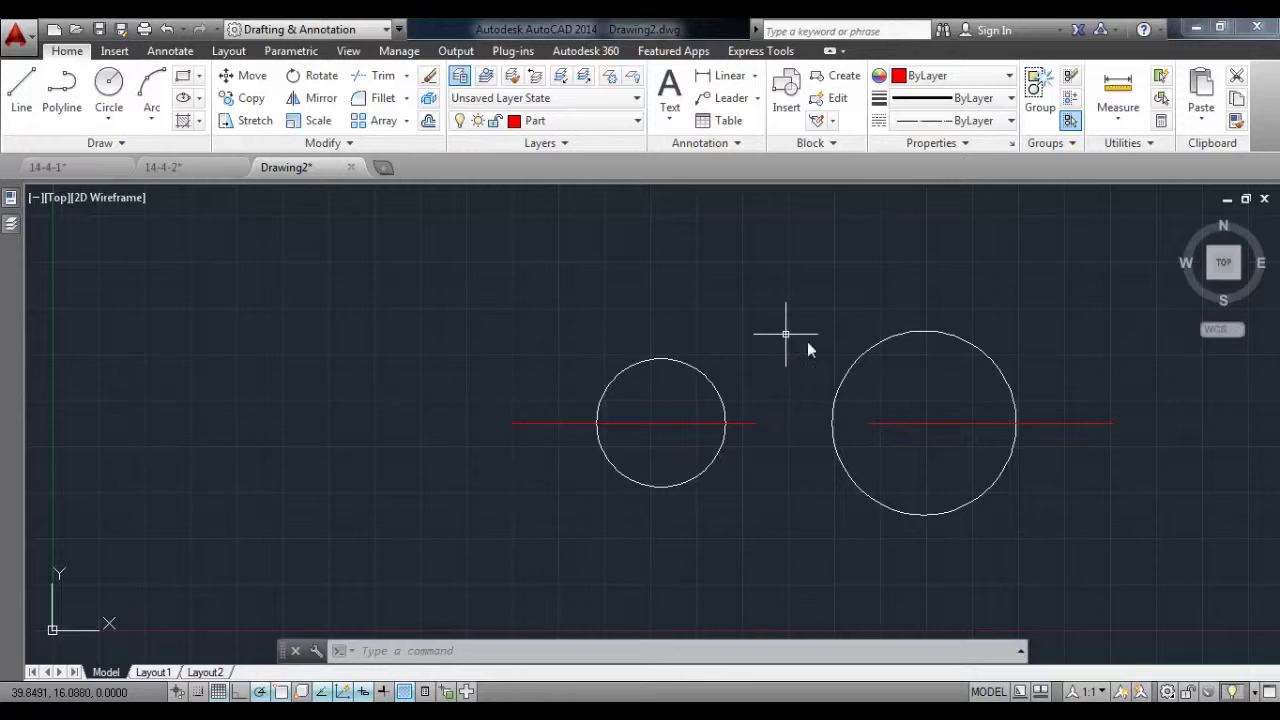
# Set the global linetype scale factor to 0.1 in the Linetype Manager.
pyautogui.click(1012, 121)
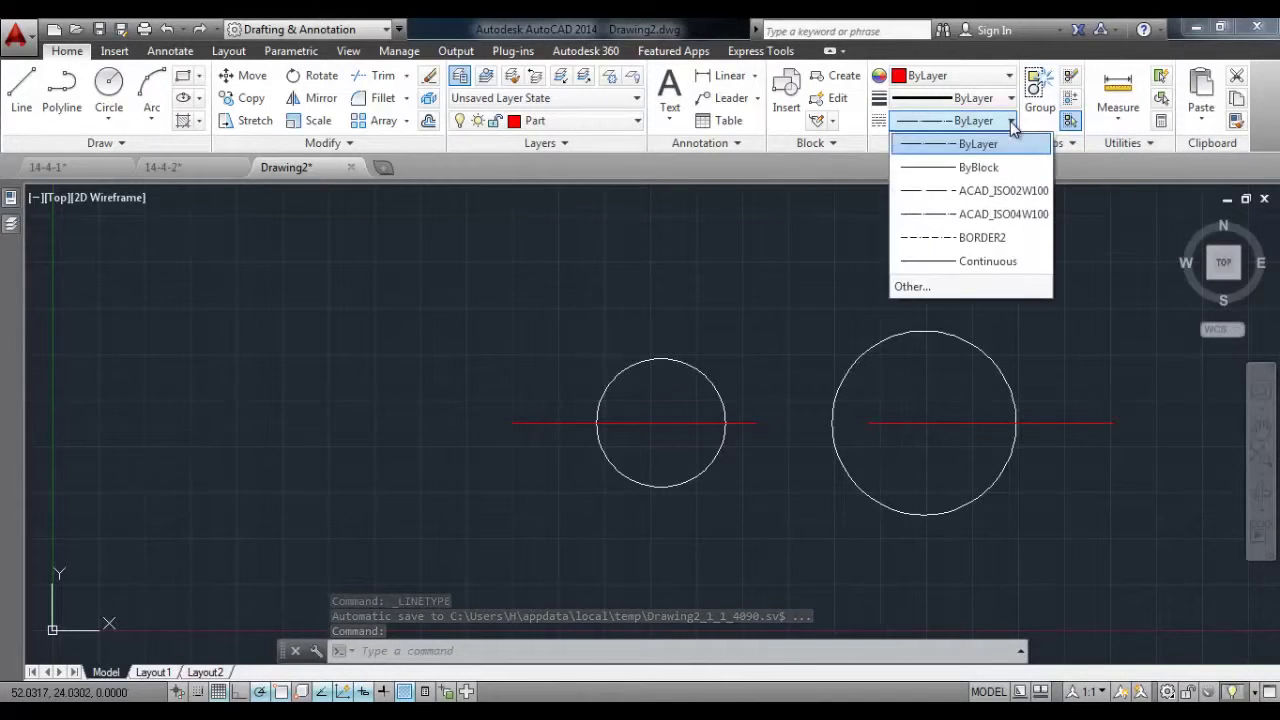
pyautogui.click(945, 285)
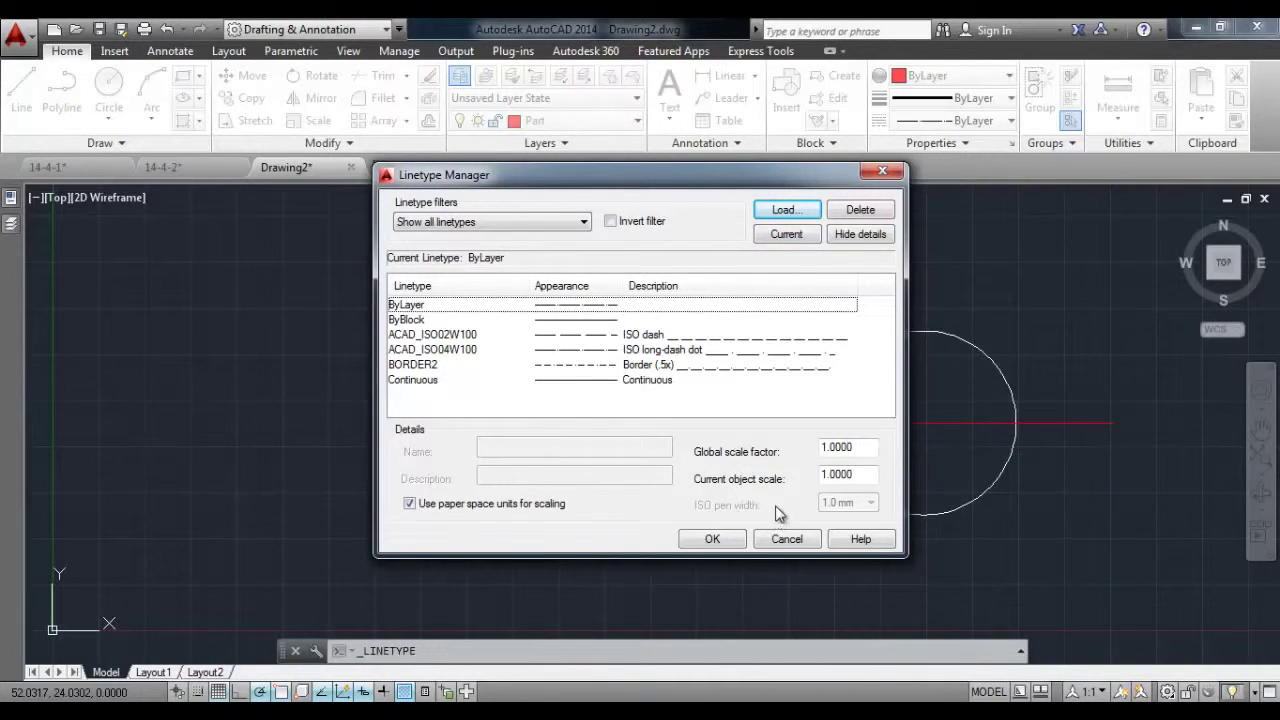
pyautogui.moveTo(831, 447); pyautogui.dragTo(770, 452)
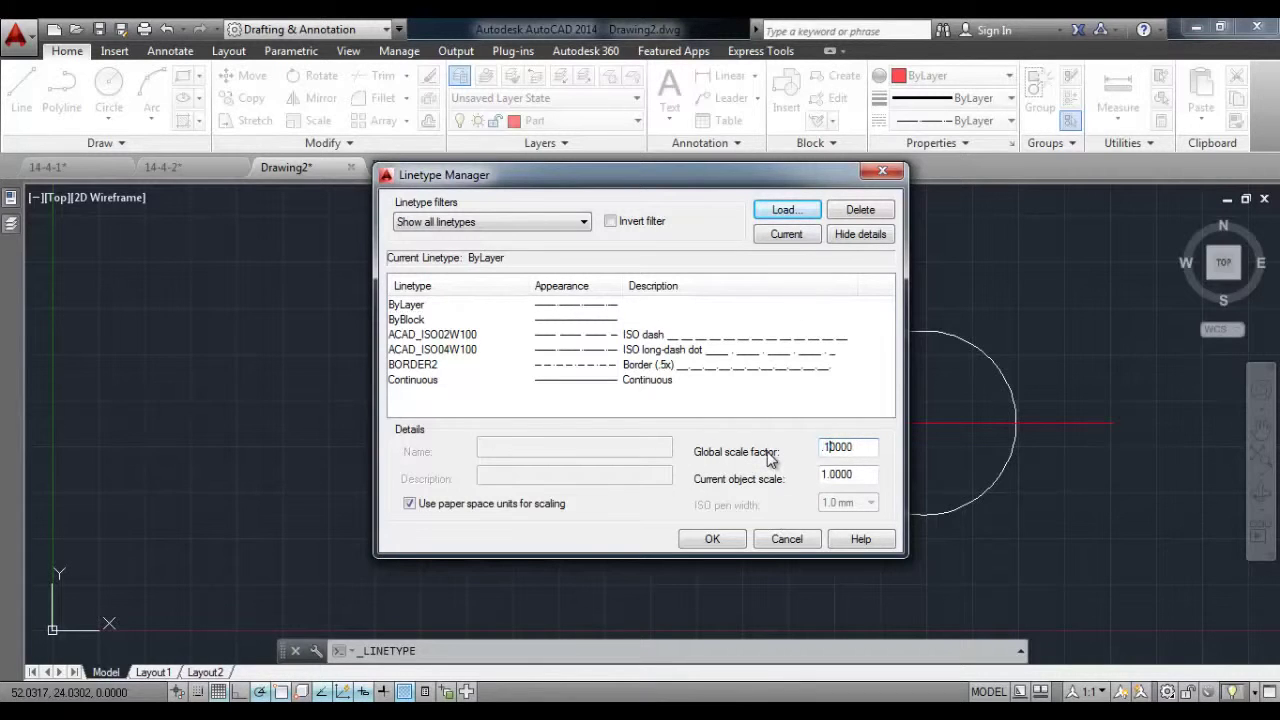
pyautogui.moveTo(748, 190)
pyautogui.mouseDown()
pyautogui.moveTo(304, 244)
pyautogui.moveTo(332, 211)
pyautogui.moveTo(531, 91)
pyautogui.mouseUp()
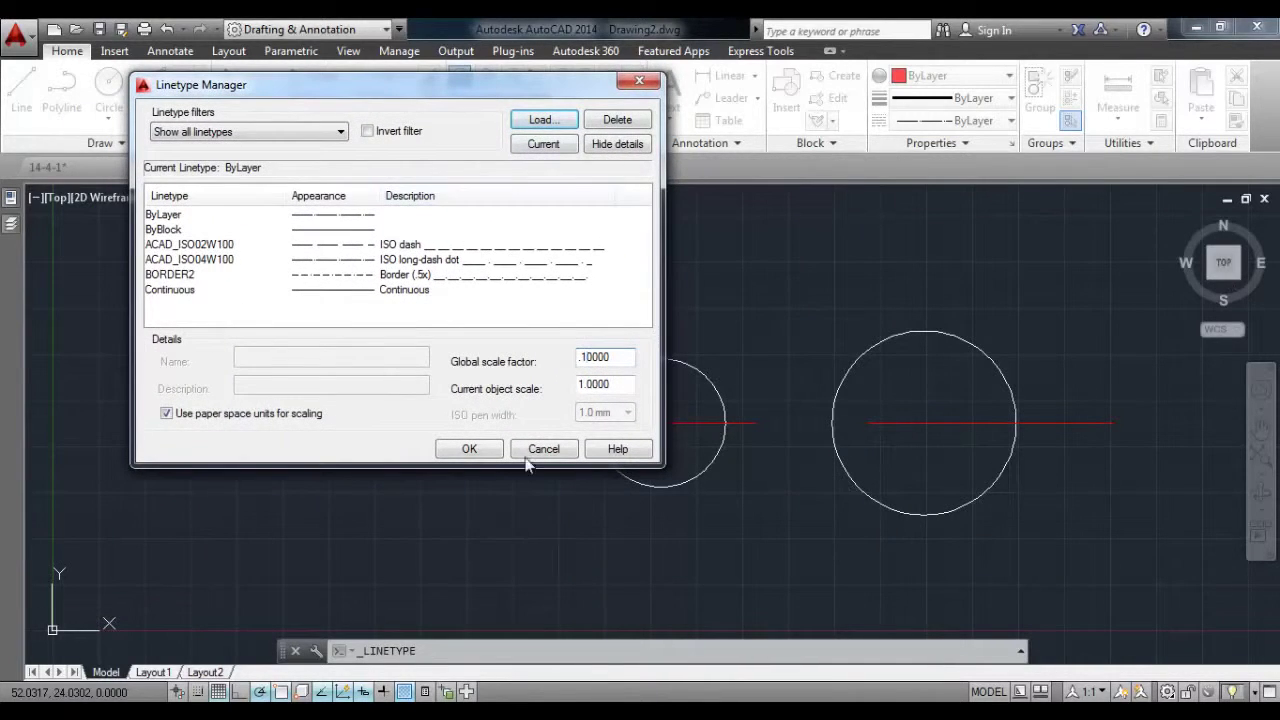
pyautogui.click(469, 449)
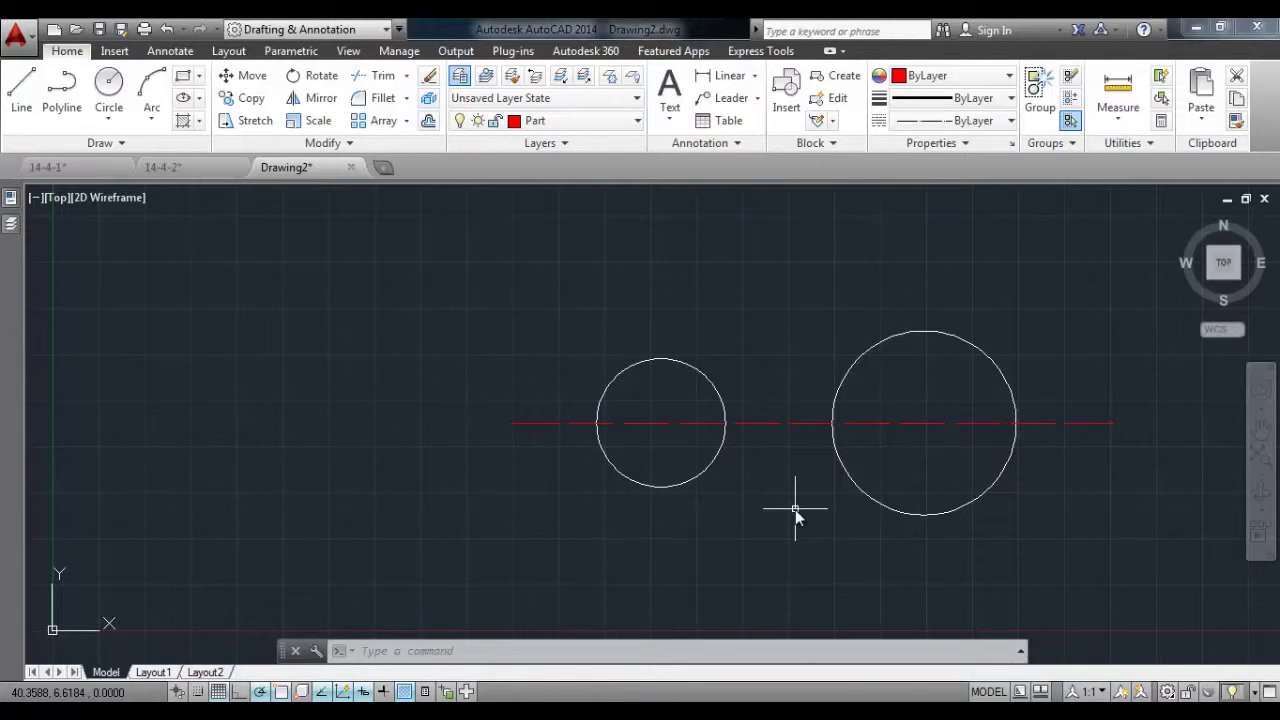
# Switch to the 14-4-1 site plan and make the layer of the yellow building outlines, v-bldg, current by picking a building.
pyautogui.click(101, 168)
pyautogui.scroll(2, 830, 455)
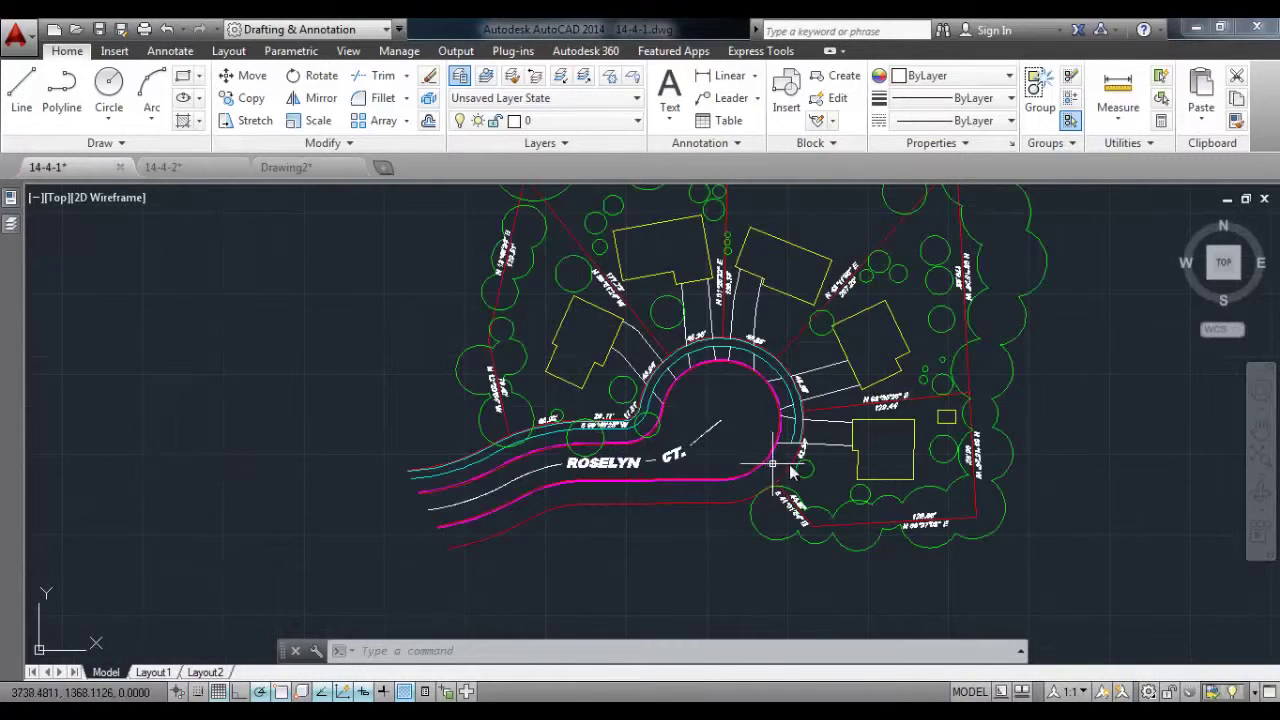
pyautogui.moveTo(927, 373); pyautogui.dragTo(884, 465, button='middle')
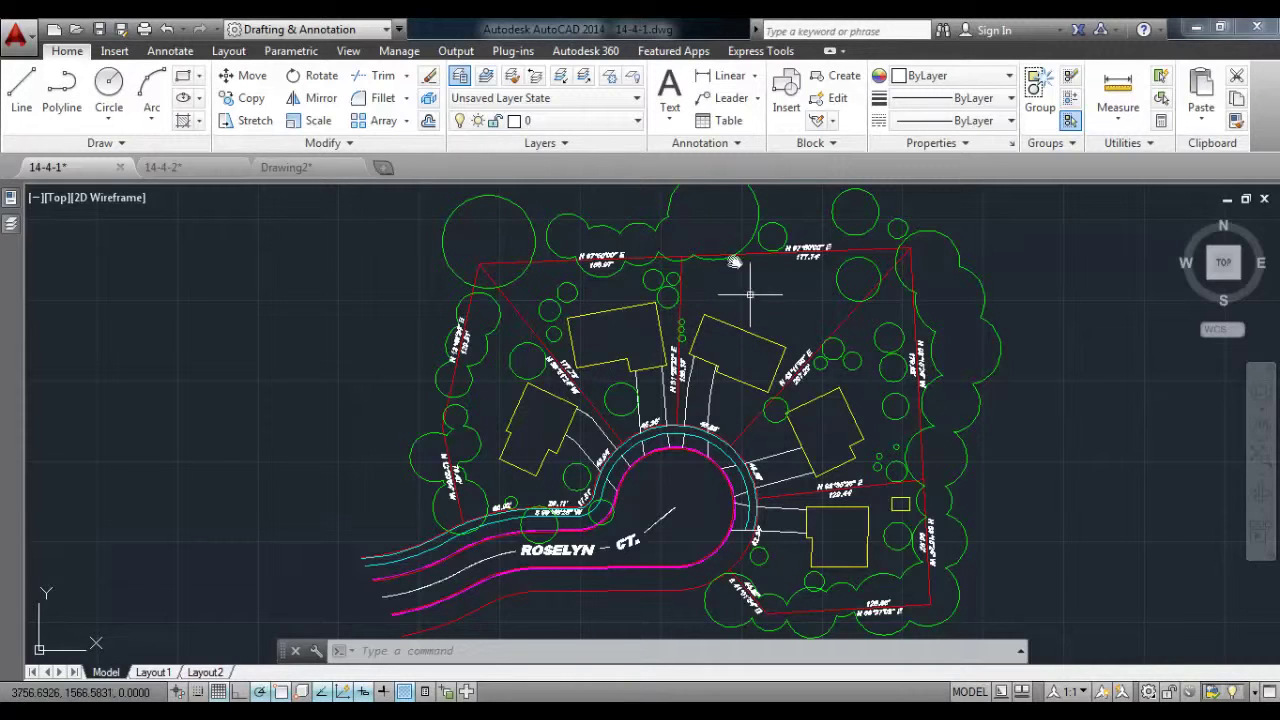
pyautogui.click(485, 80)
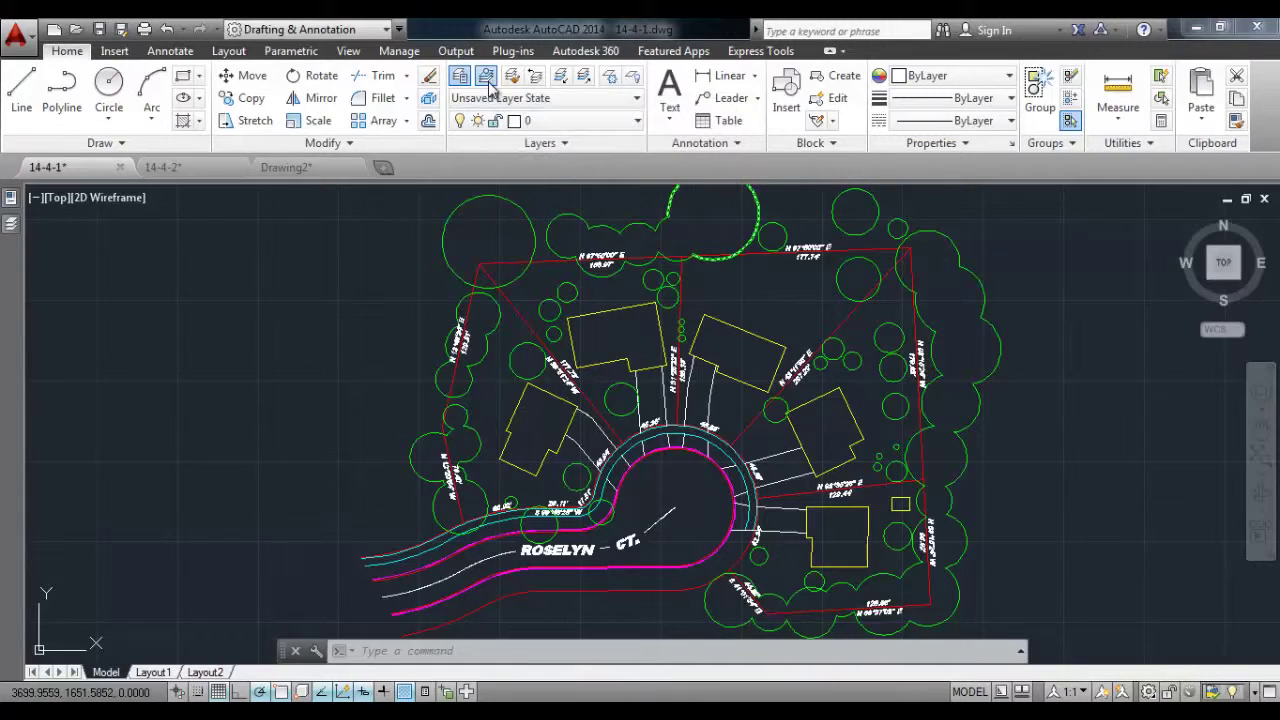
pyautogui.click(624, 317)
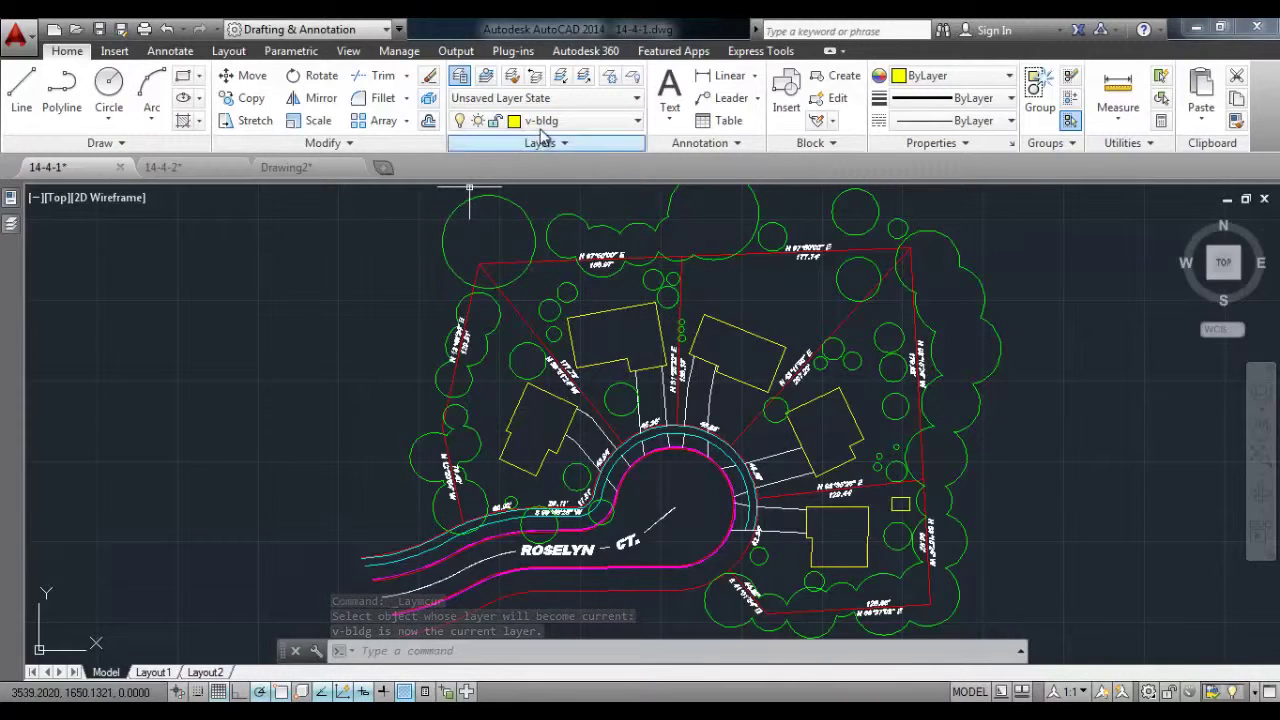
# Draw a circle of about 13 units radius on the v-bldg layer, just beyond the upper-right building.
pyautogui.click(108, 88)
pyautogui.click(773, 317)
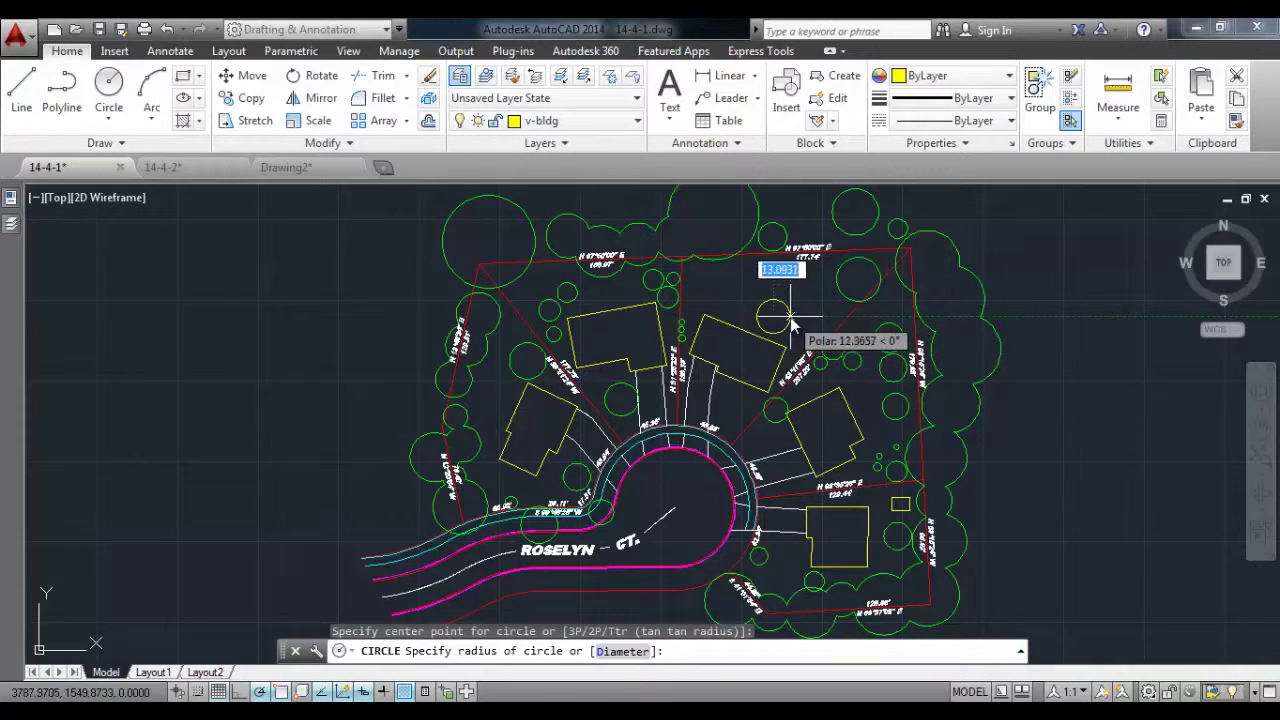
pyautogui.click(790, 316)
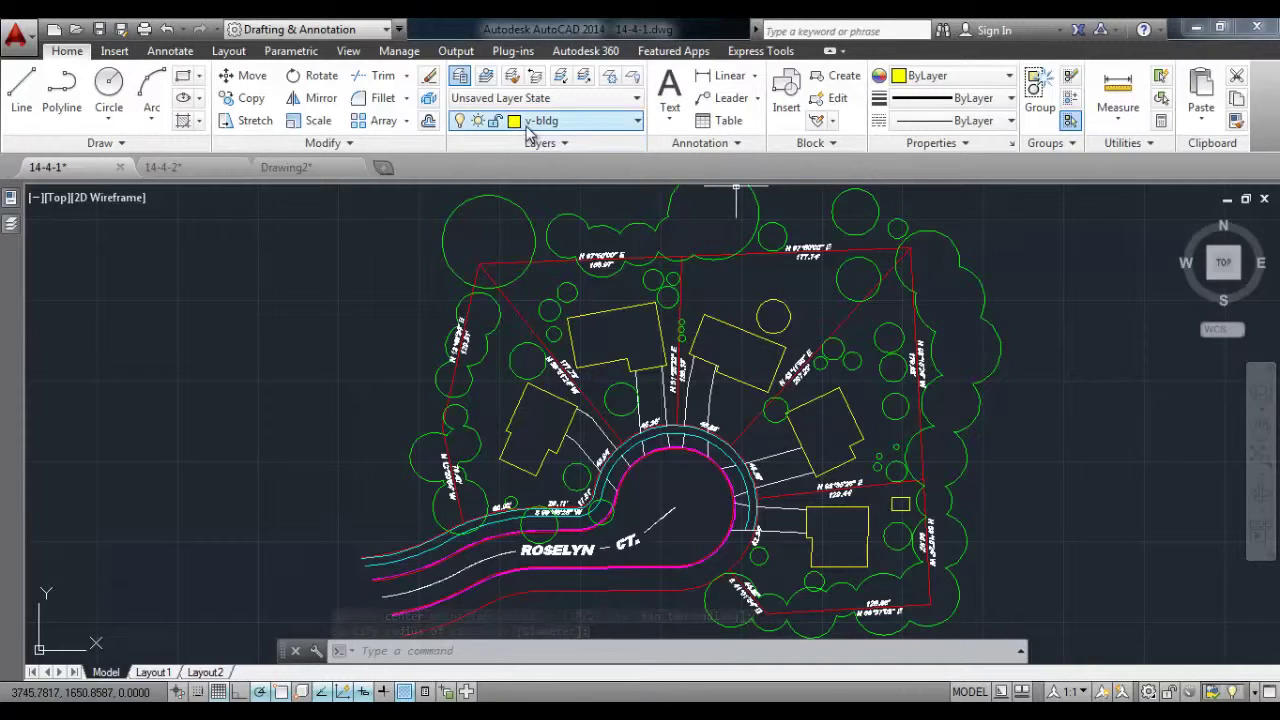
# Delete the yellow circle beside the upper-right building and clear any selection.
pyautogui.click(797, 290)
pyautogui.click(765, 309)
pyautogui.press('Delete')
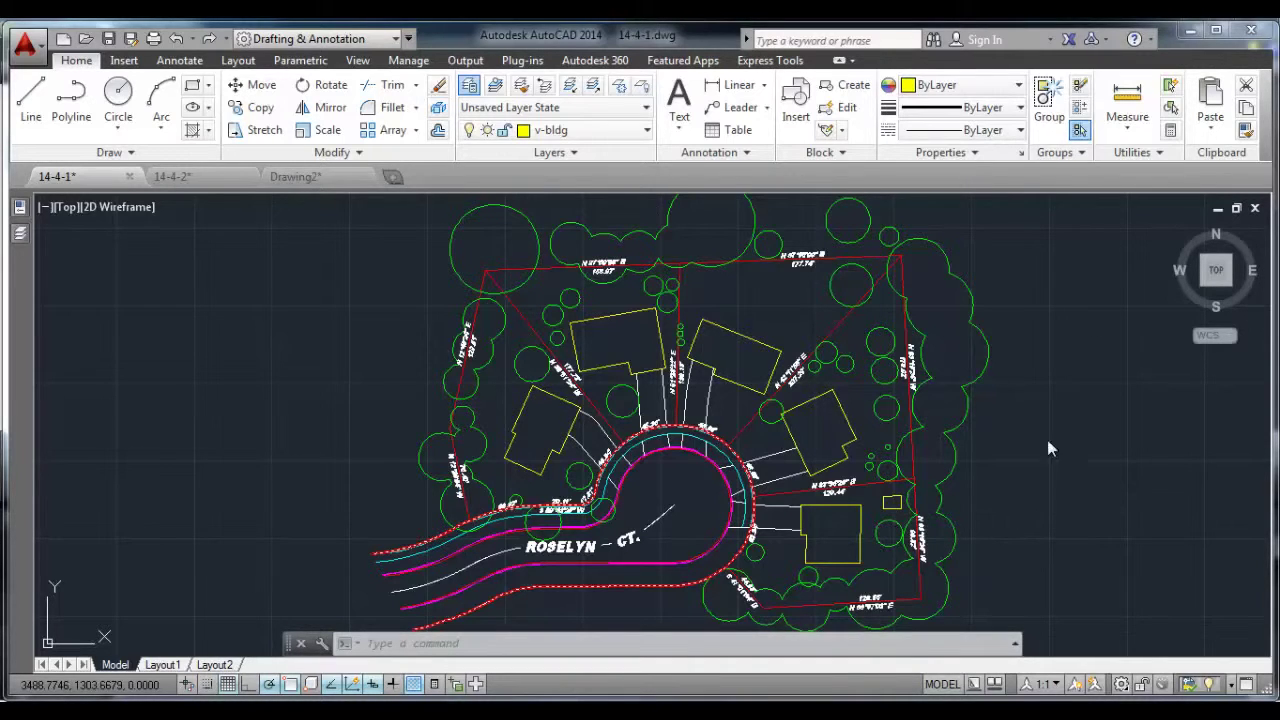
pyautogui.press('Escape')
# Use Layer Match to move the small yellow rectangle beside the lower-right building onto the green tree circle's layer, v-vegetation.
pyautogui.scroll(5, 887, 530)
pyautogui.moveTo(934, 534); pyautogui.dragTo(831, 409, button='middle')
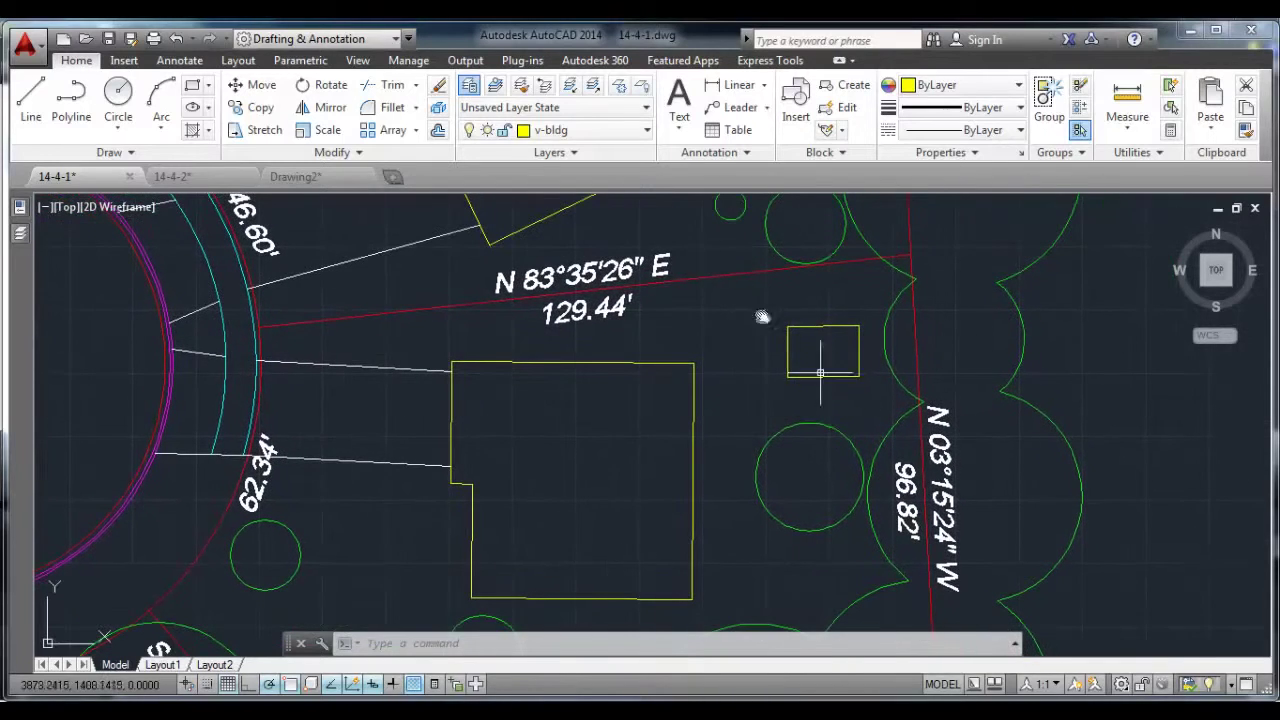
pyautogui.click(517, 86)
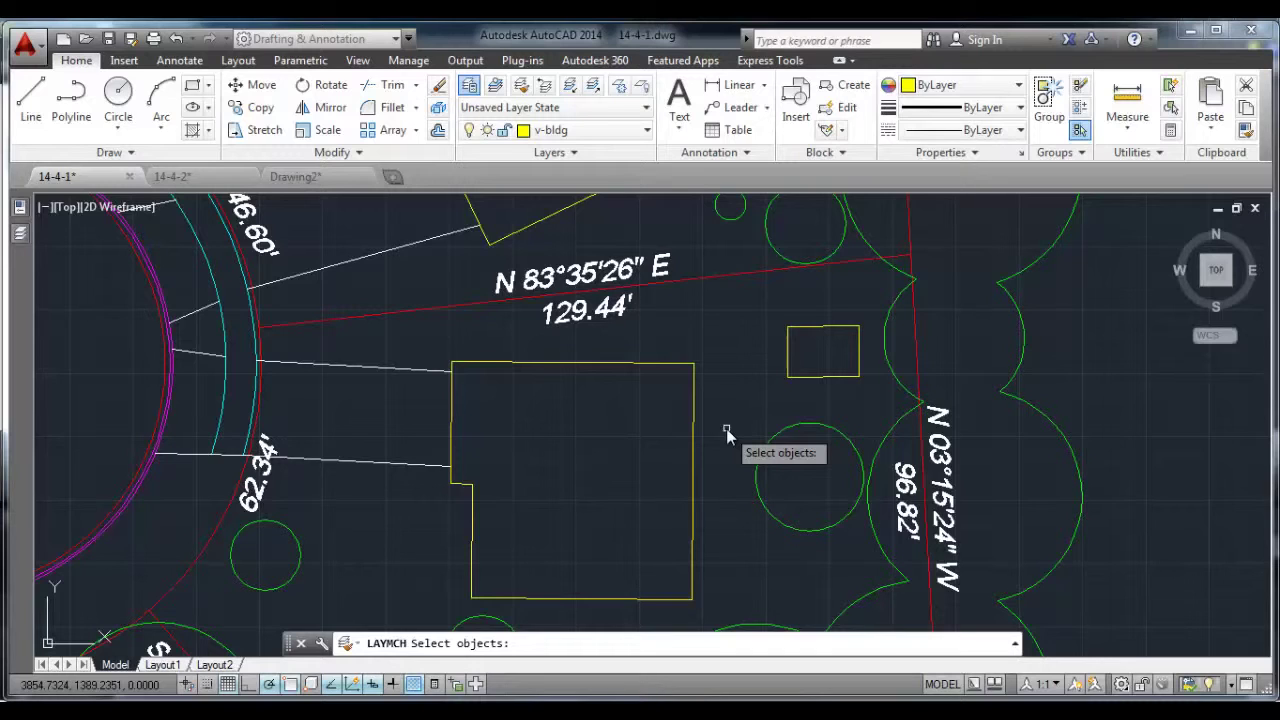
pyautogui.click(826, 377)
pyautogui.press('Return')
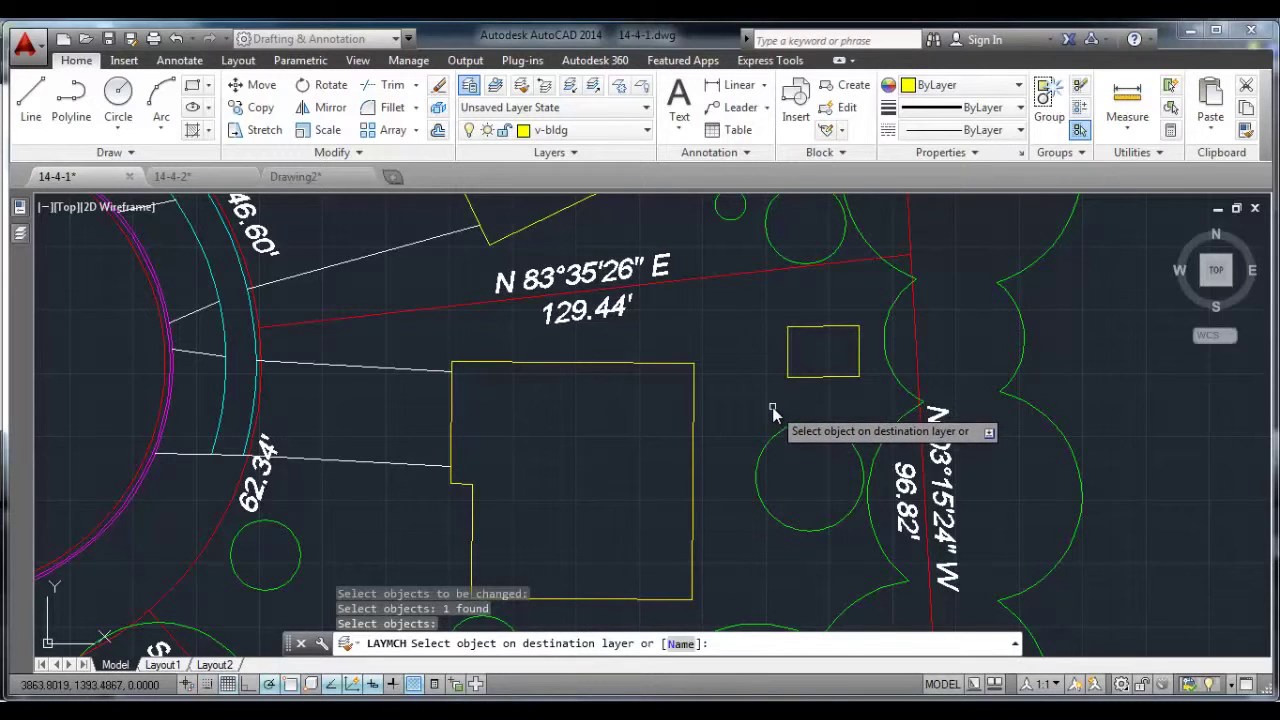
pyautogui.click(776, 435)
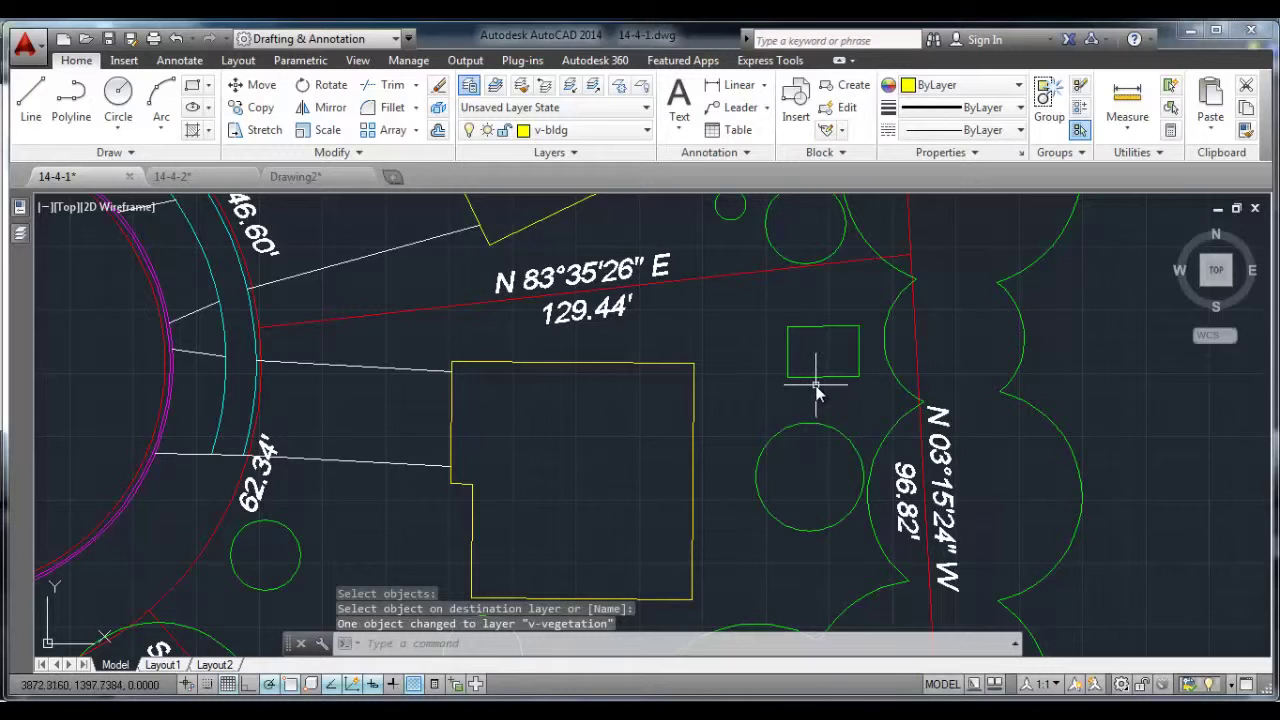
pyautogui.moveTo(815, 386)
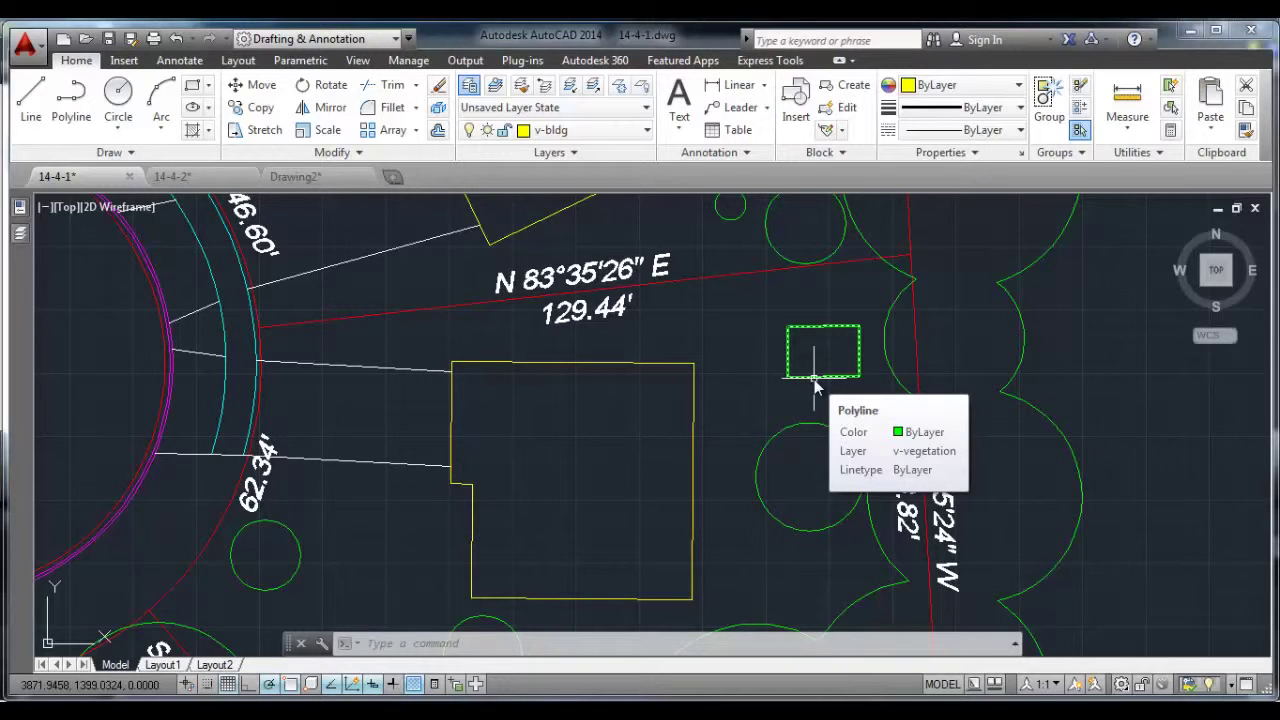
pyautogui.scroll(-6, 757, 337)
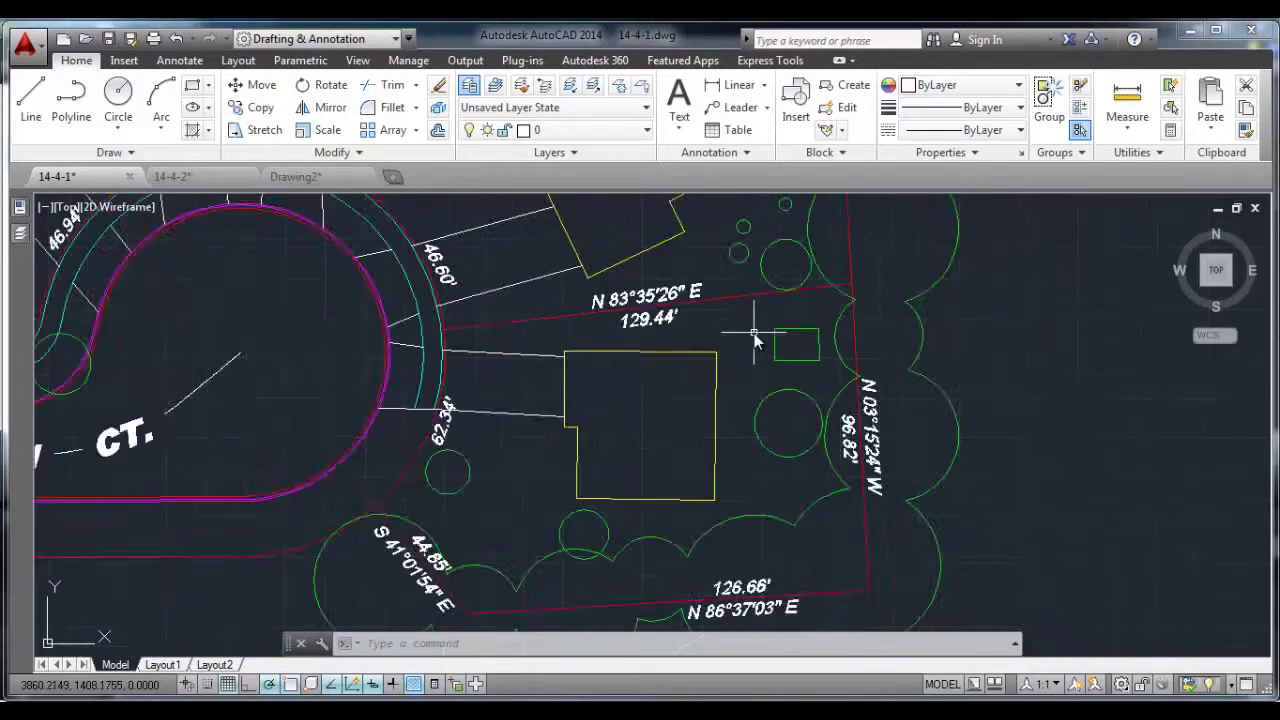
pyautogui.scroll(4, 475, 314)
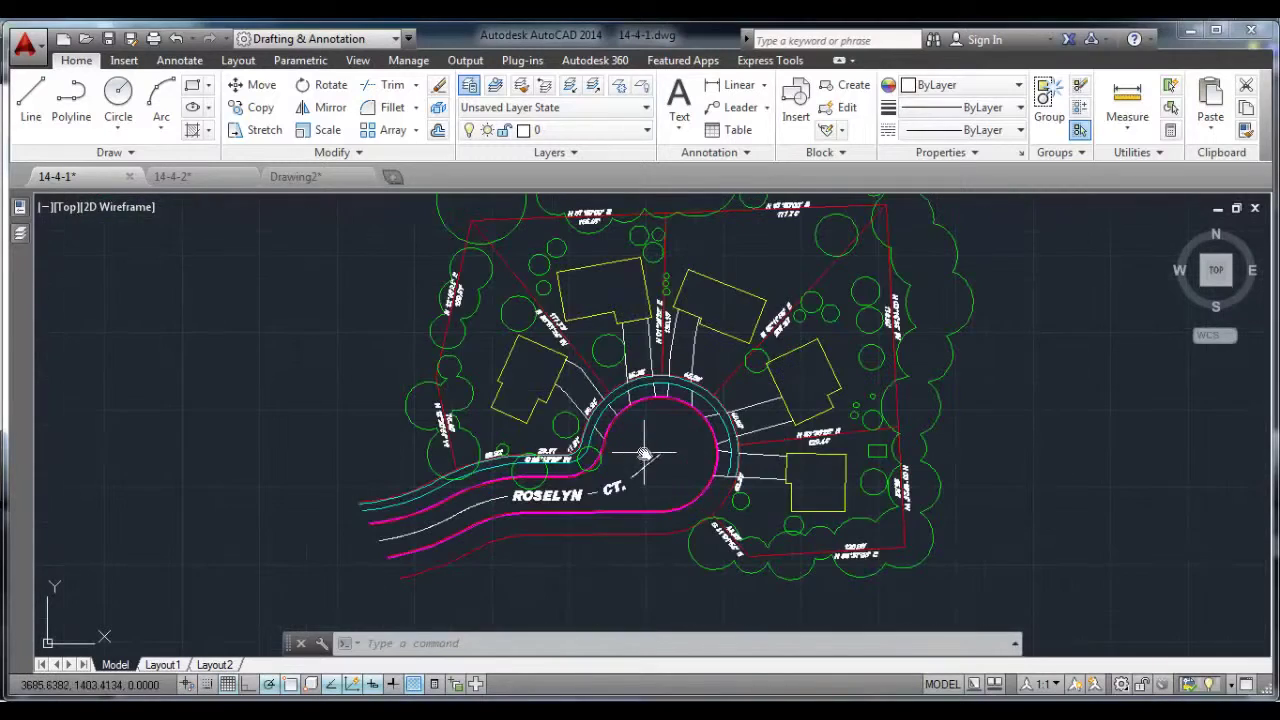
pyautogui.scroll(-1, 443, 428)
pyautogui.moveTo(443, 428); pyautogui.dragTo(417, 458, button='middle')
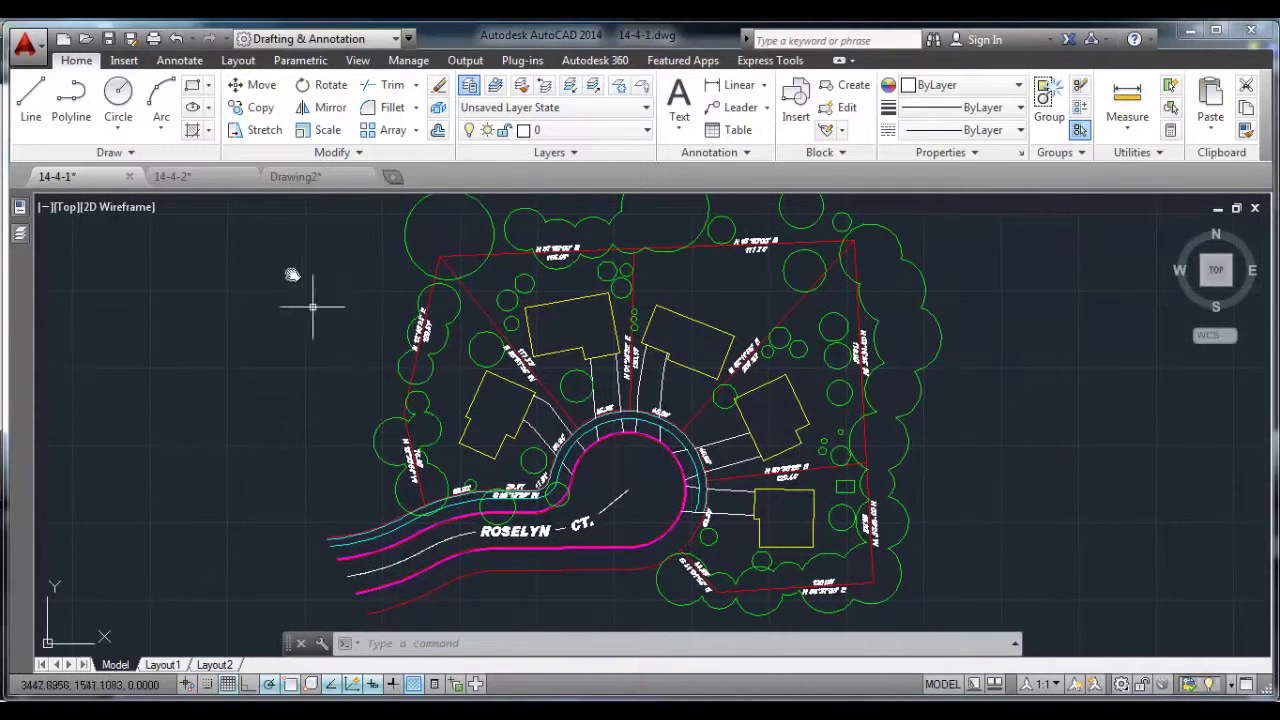
# Switch to the 14-4-2 floor plan and isolate the yellow I-WALLS layer by picking a wall line.
pyautogui.click(198, 180)
pyautogui.scroll(-2, 1180, 600)
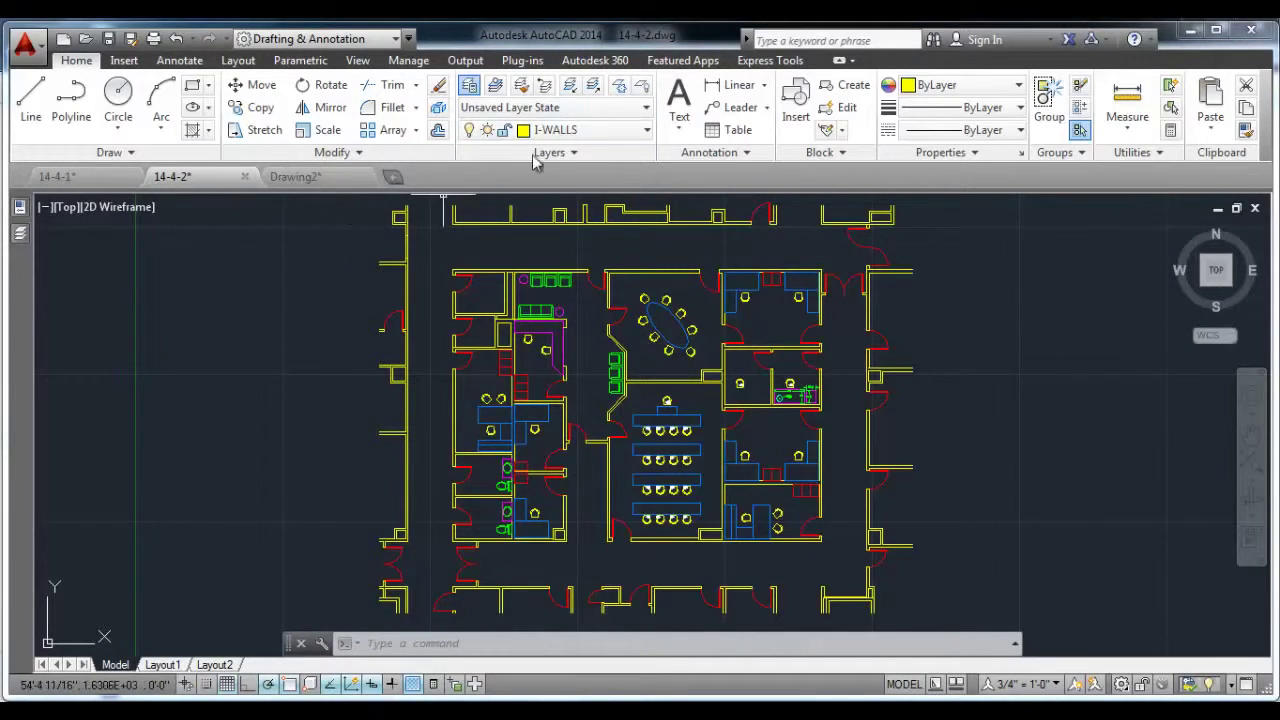
pyautogui.click(569, 86)
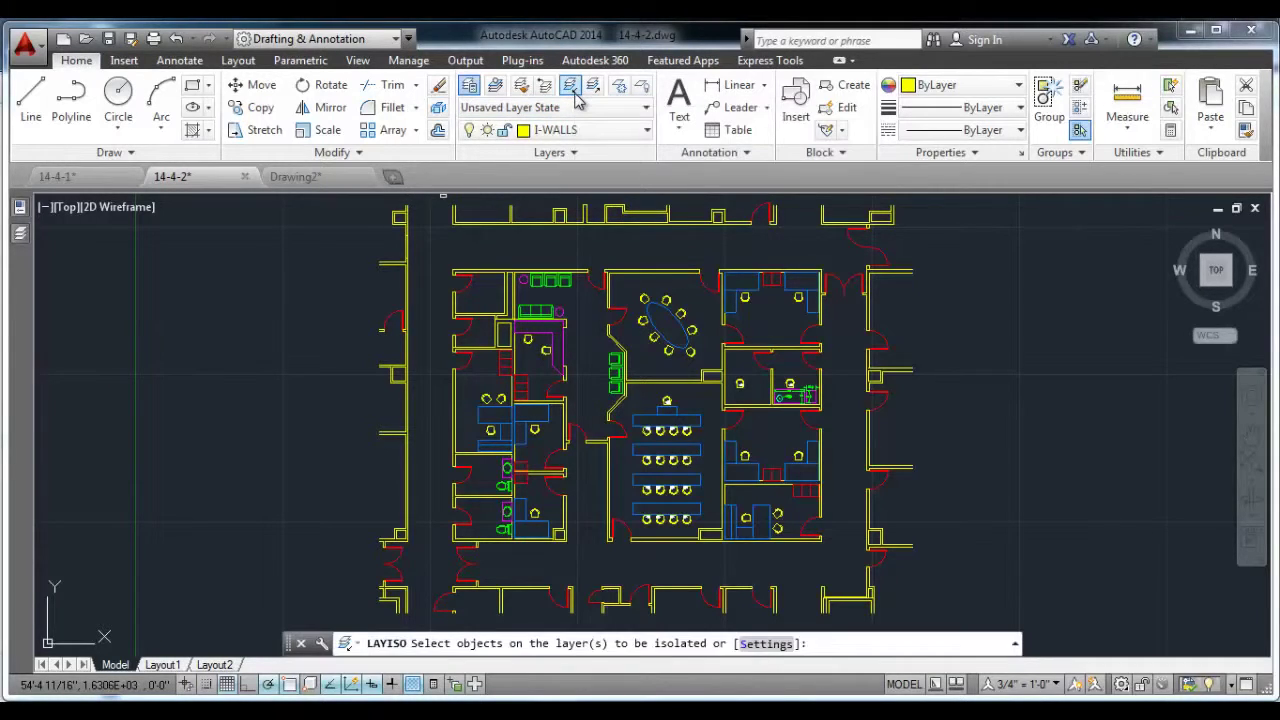
pyautogui.click(655, 214)
pyautogui.rightClick(661, 243)
pyautogui.click(688, 251)
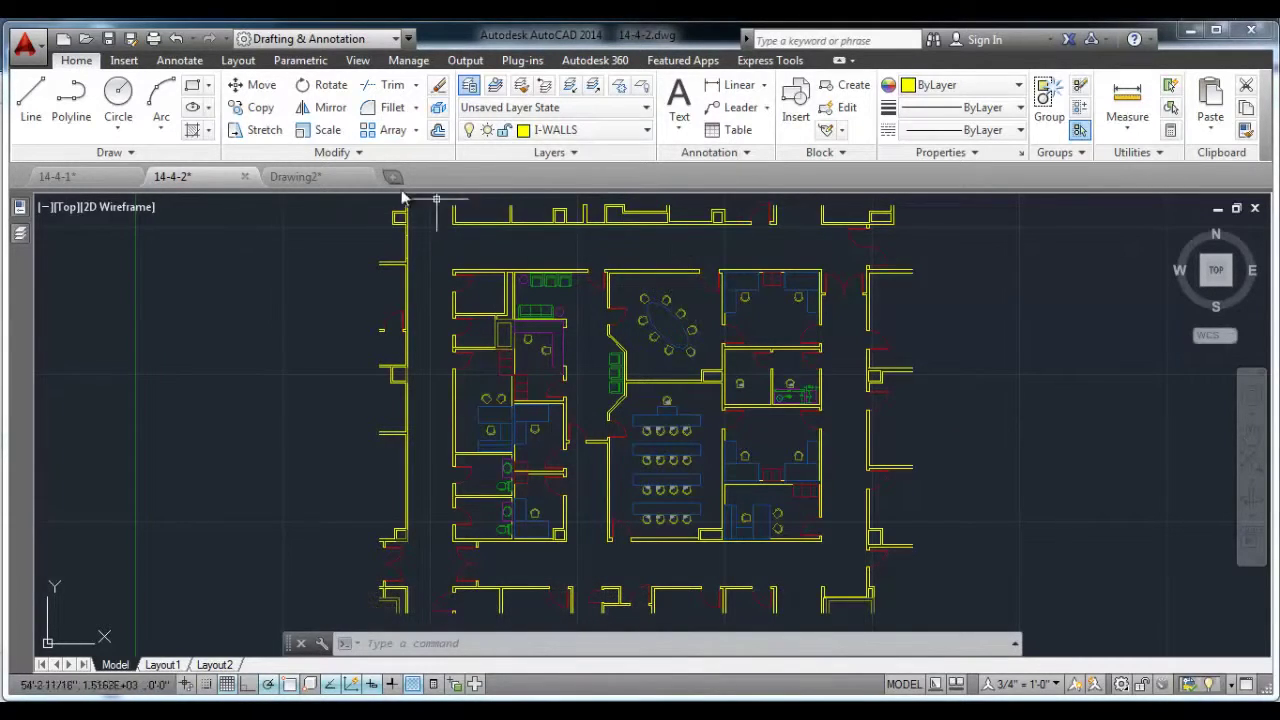
# Extend both wall lines across the door opening west of the oval conference table up to the wall end above.
pyautogui.click(415, 85)
pyautogui.click(400, 160)
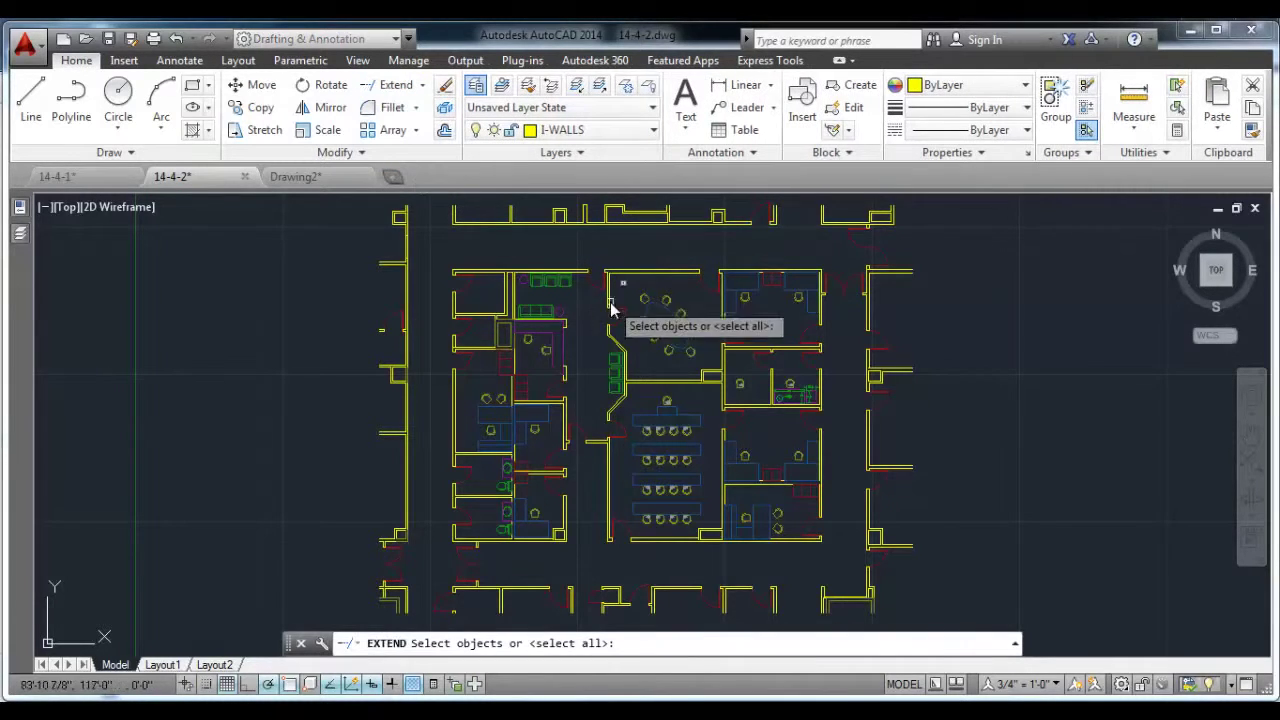
pyautogui.scroll(6, 600, 320)
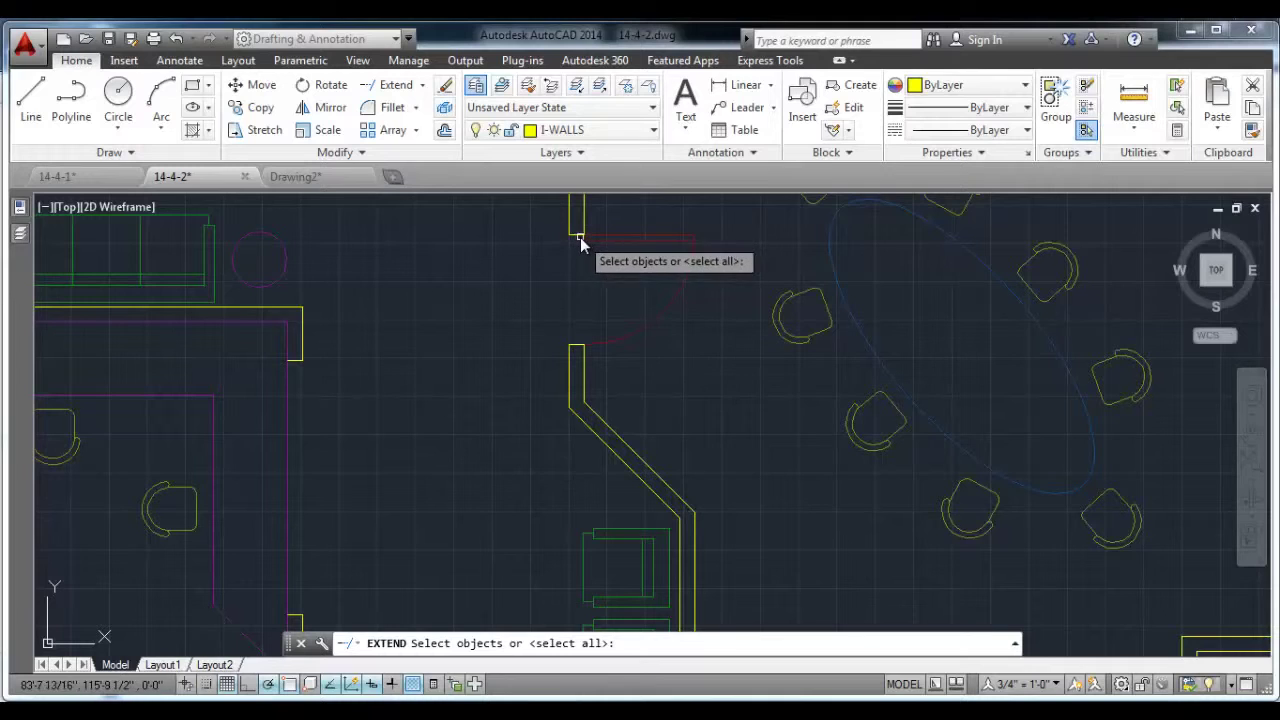
pyautogui.click(573, 241)
pyautogui.press('Return')
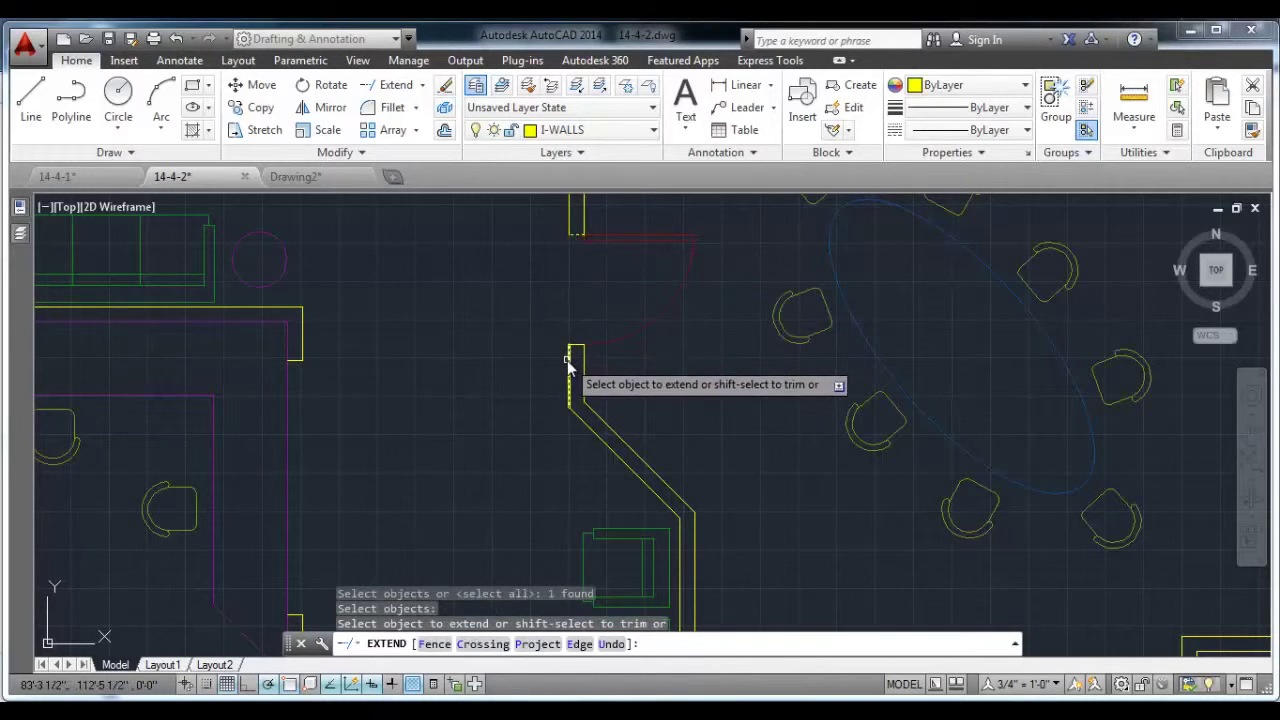
pyautogui.click(571, 352)
pyautogui.click(590, 377)
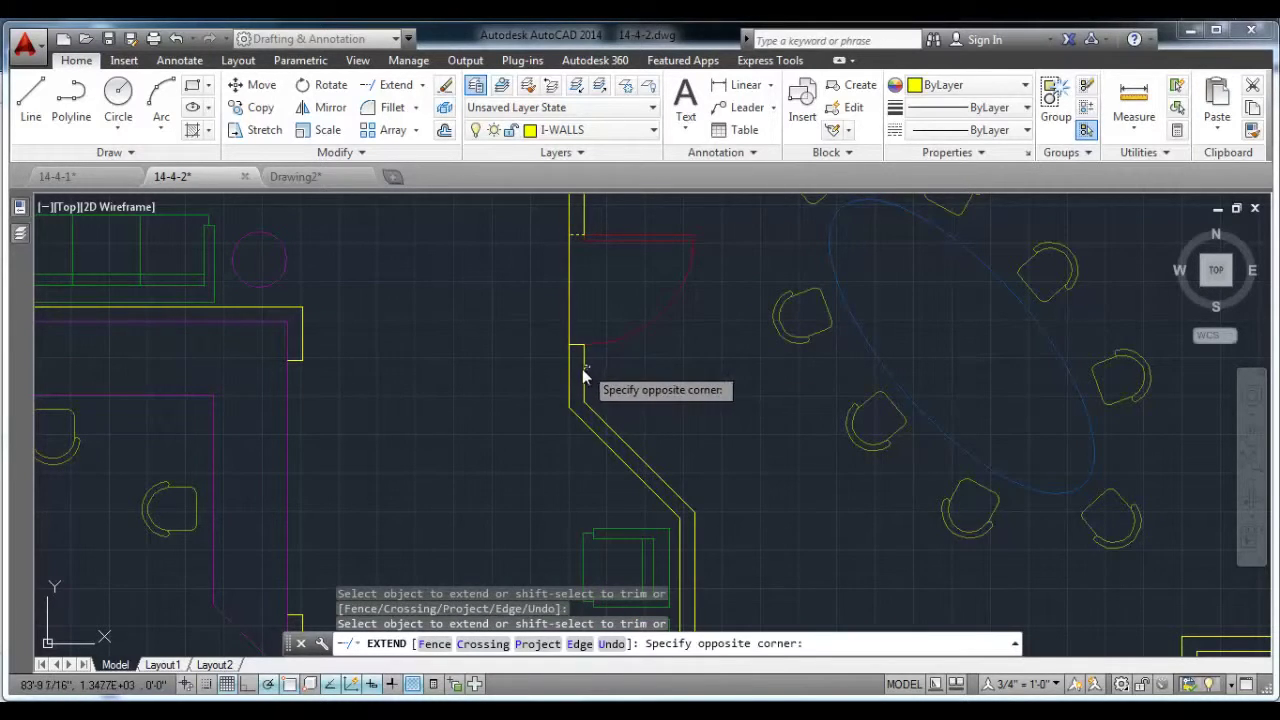
pyautogui.click(580, 376)
pyautogui.press('Escape')
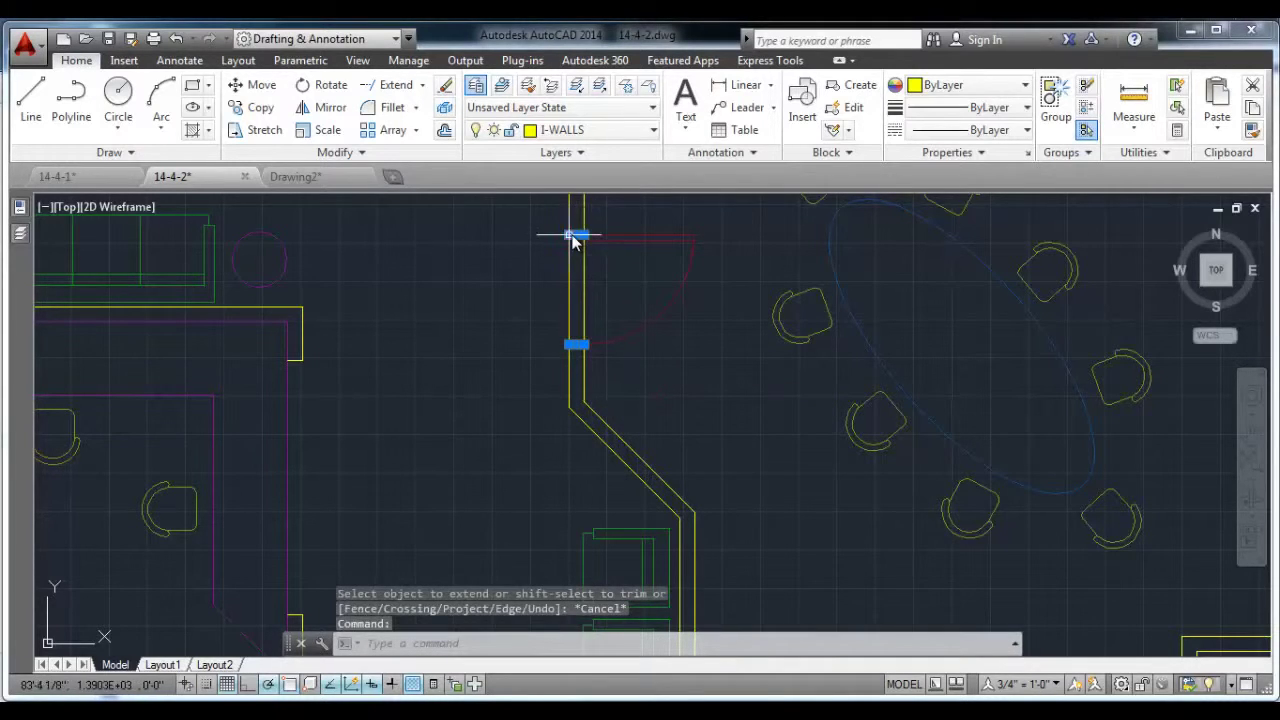
# Delete the two short lines capping the wall ends at the closed door opening beside the oval table.
pyautogui.press('Escape')
pyautogui.press('Delete')
pyautogui.scroll(-2, 405, 360)
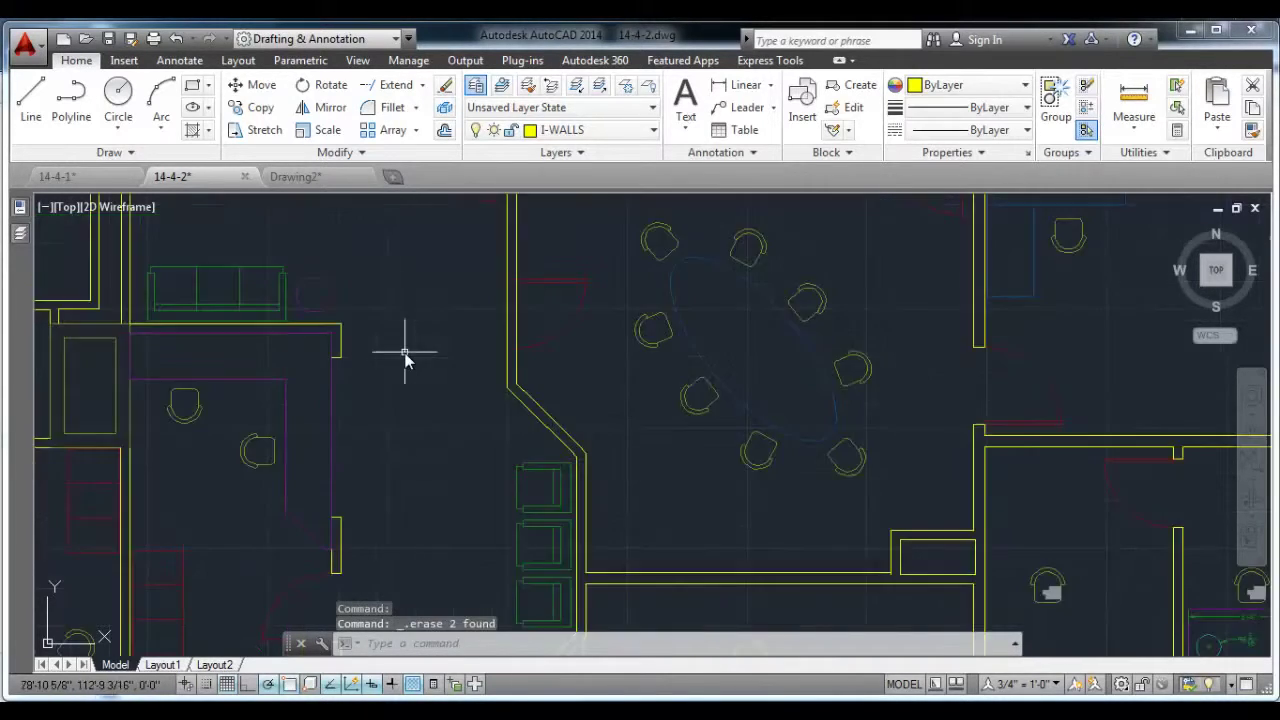
# Delete the upper and left walls of the oval-table room using a window selection.
pyautogui.scroll(-2, 506, 423)
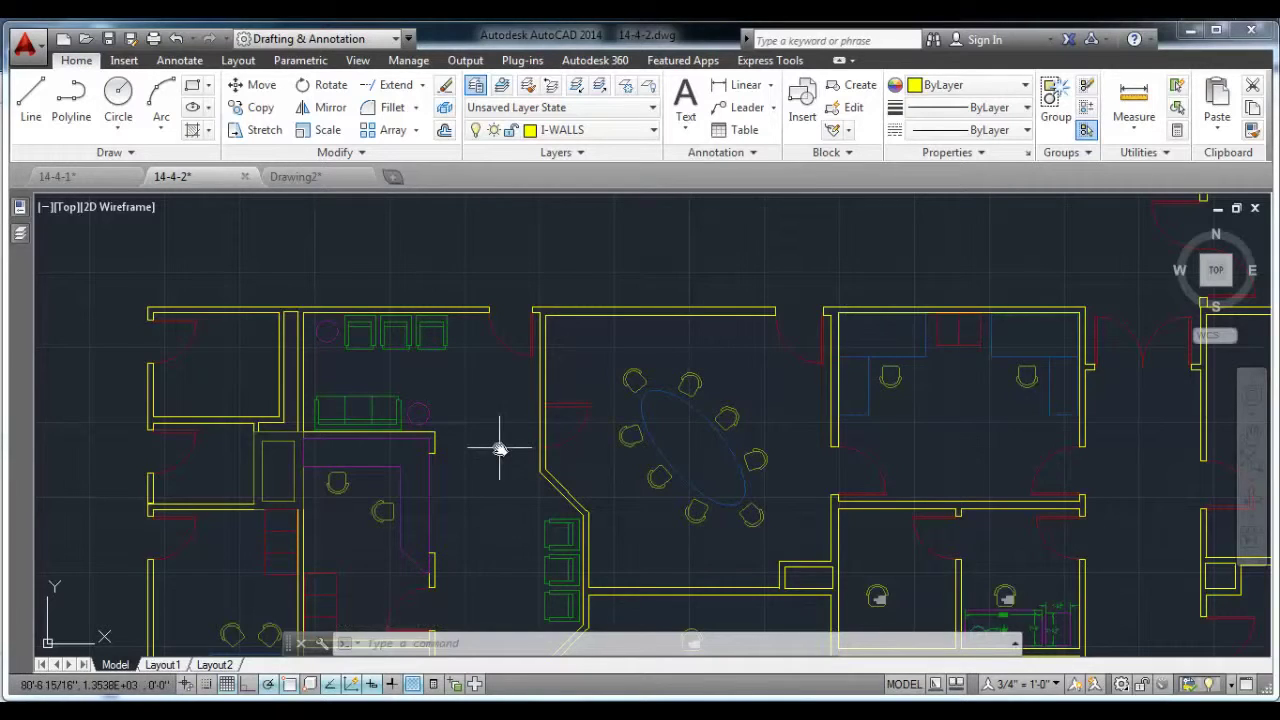
pyautogui.click(507, 278)
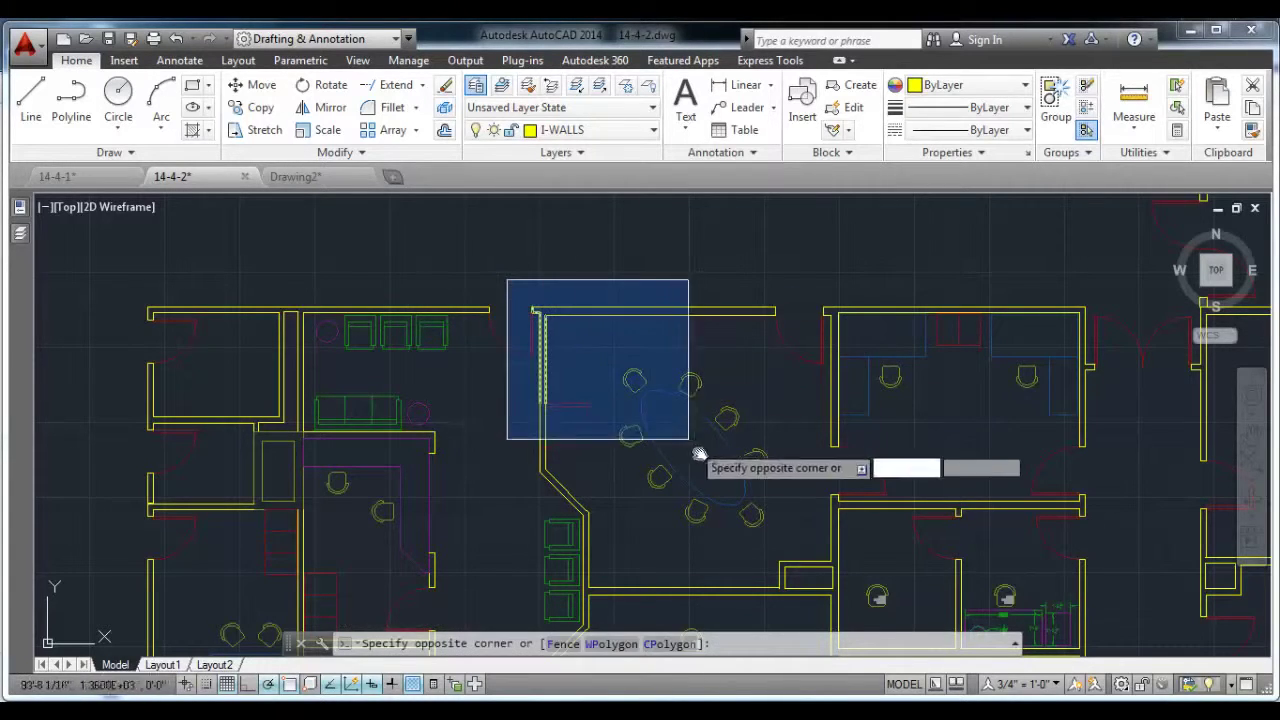
pyautogui.click(800, 495)
pyautogui.click(760, 530)
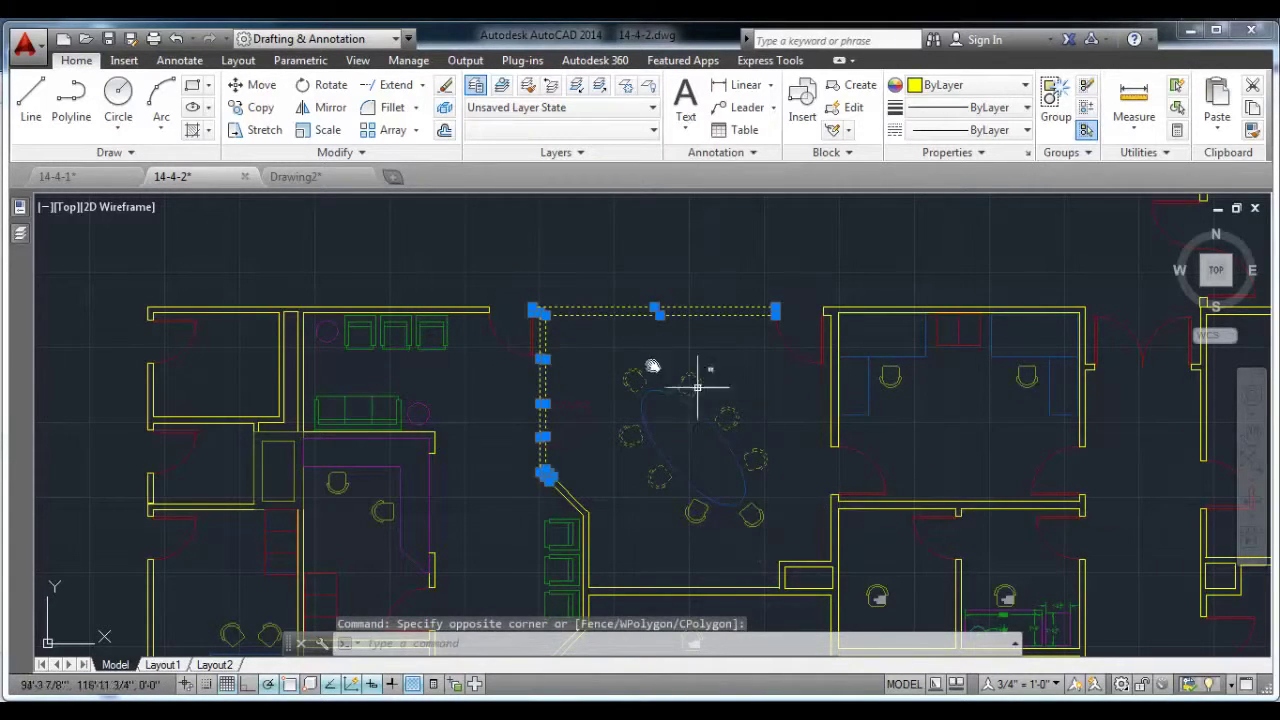
pyautogui.click(645, 470)
pyautogui.press('Delete')
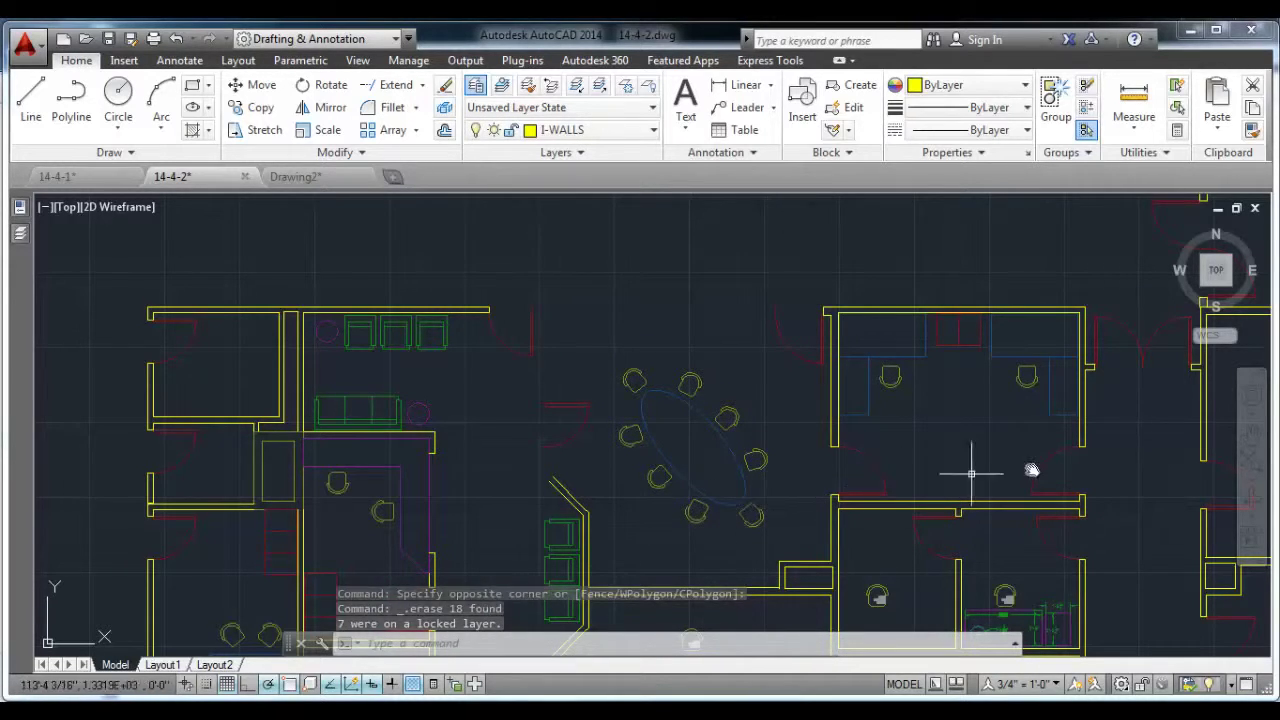
# Delete the lower wall of the oval-table room and the walls of the two adjoining small offices with a crossing selection.
pyautogui.click(1102, 476)
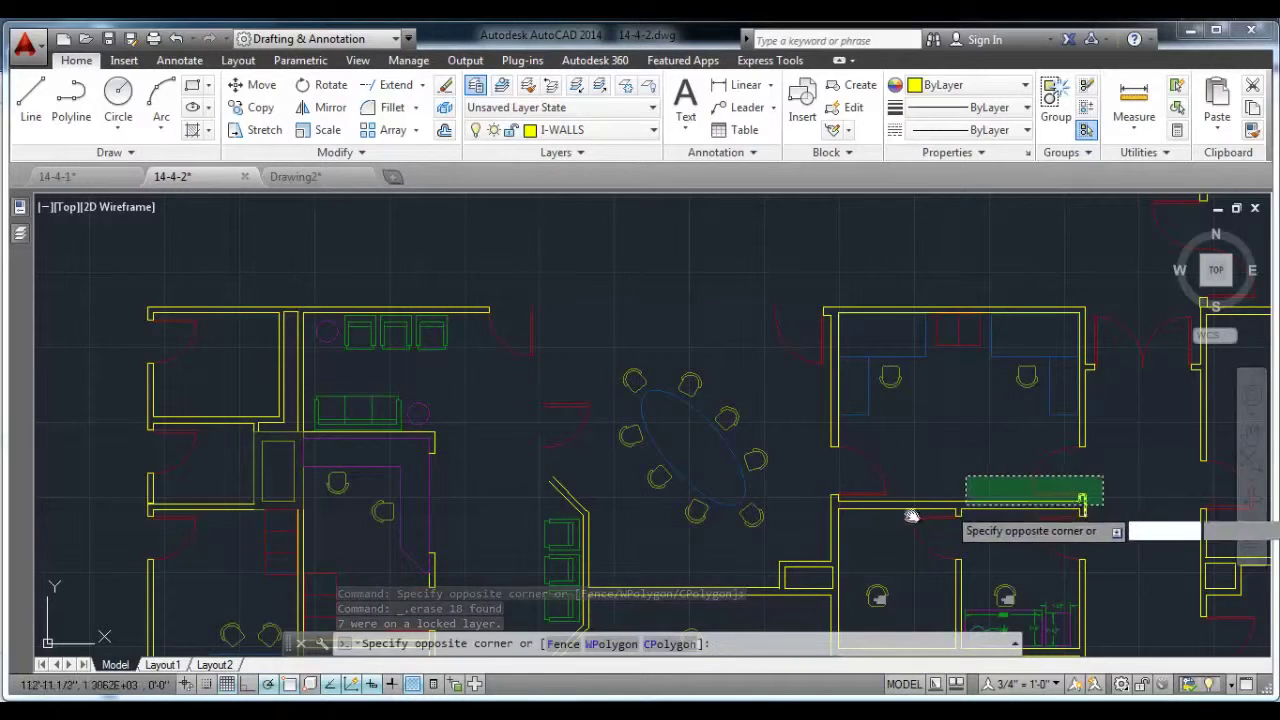
pyautogui.click(752, 628)
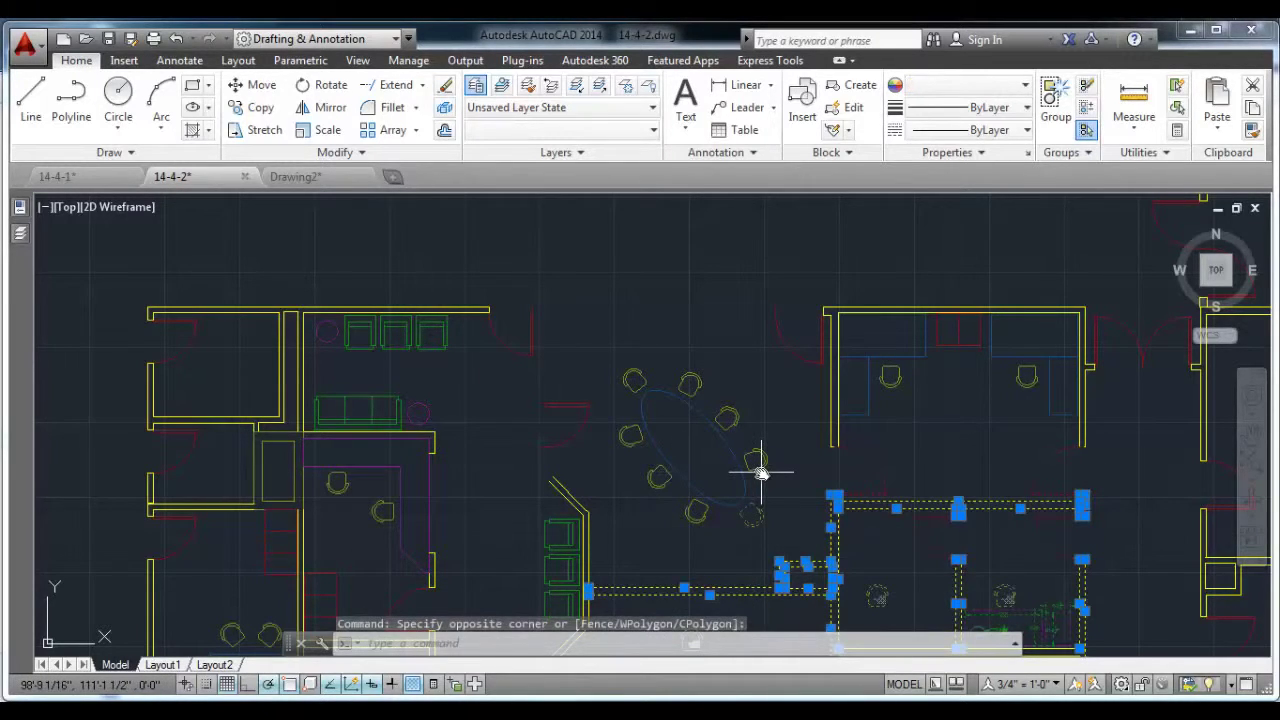
pyautogui.press('Delete')
# Drop the selection around the small offices' lower wall and delete the angled wall beside the three green armchairs.
pyautogui.moveTo(811, 474); pyautogui.dragTo(749, 317, button='middle')
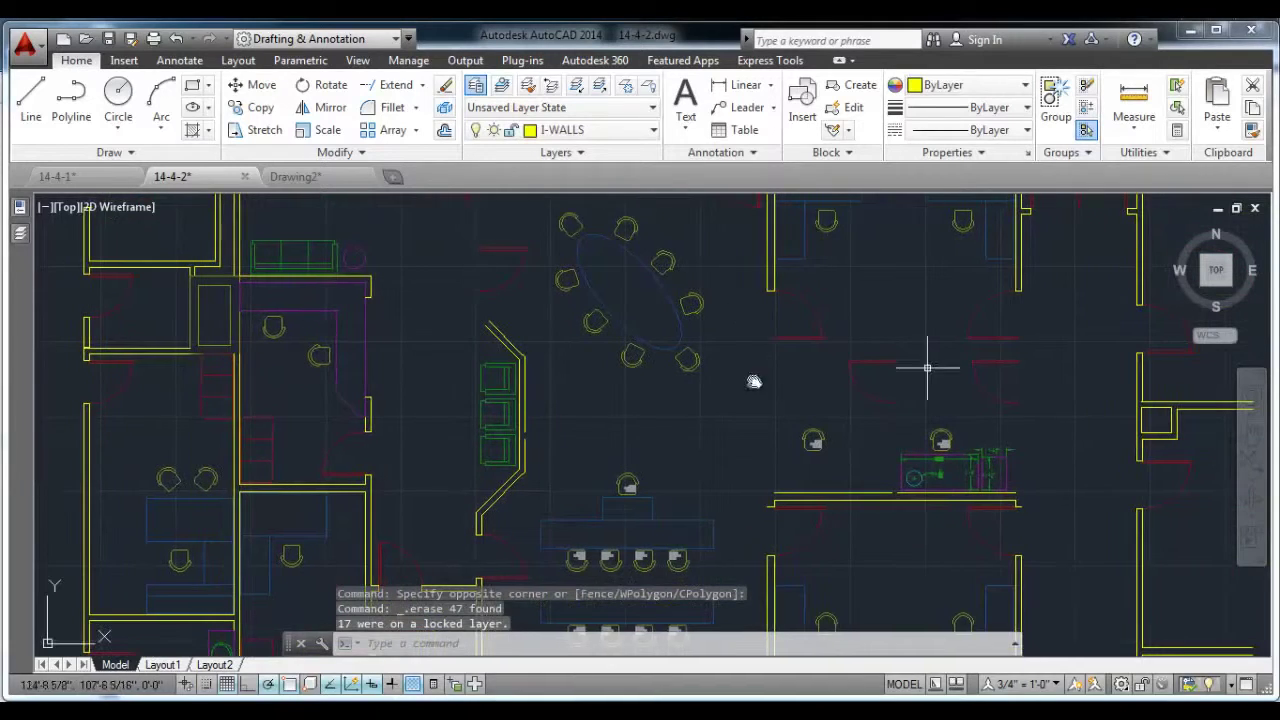
pyautogui.click(1058, 412)
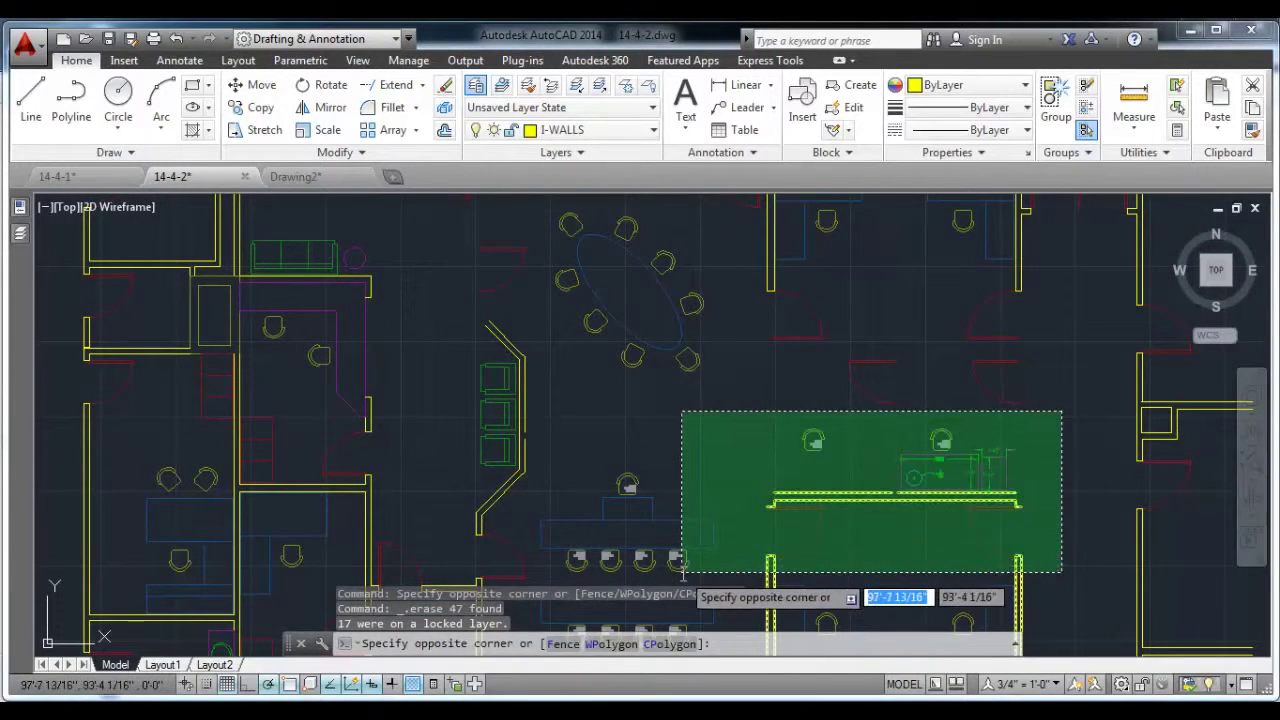
pyautogui.click(650, 562)
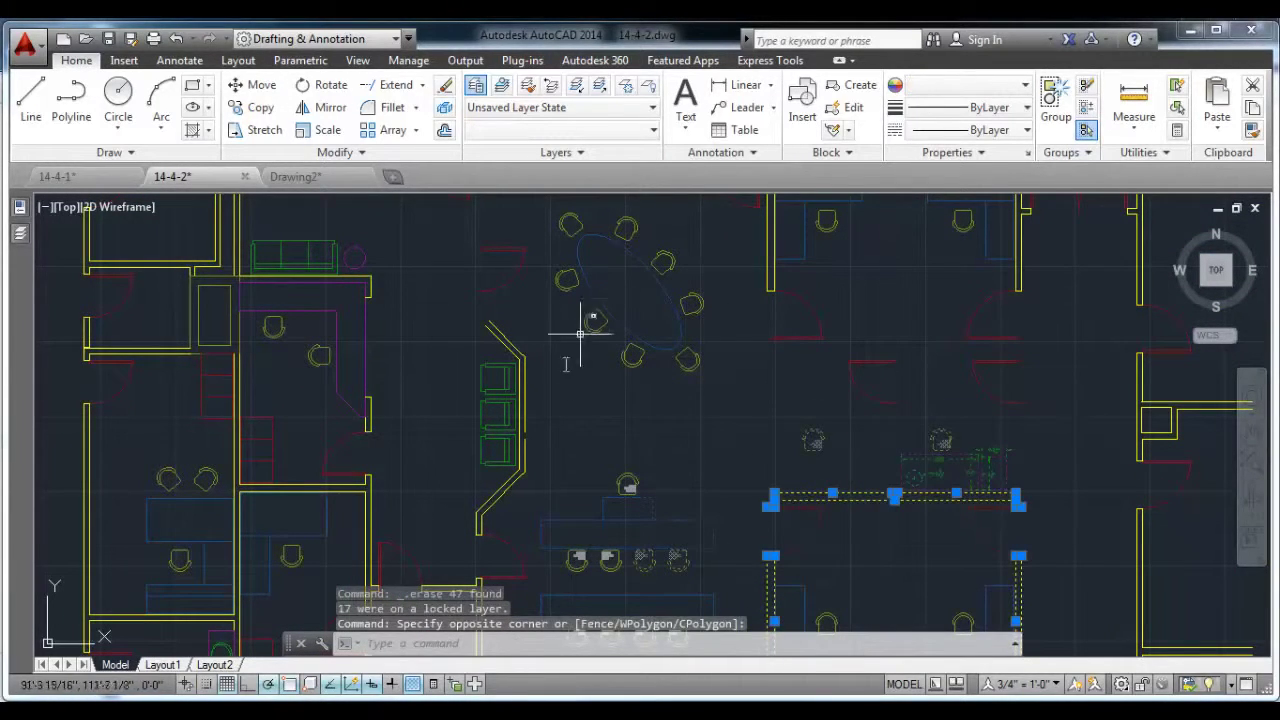
pyautogui.click(565, 290)
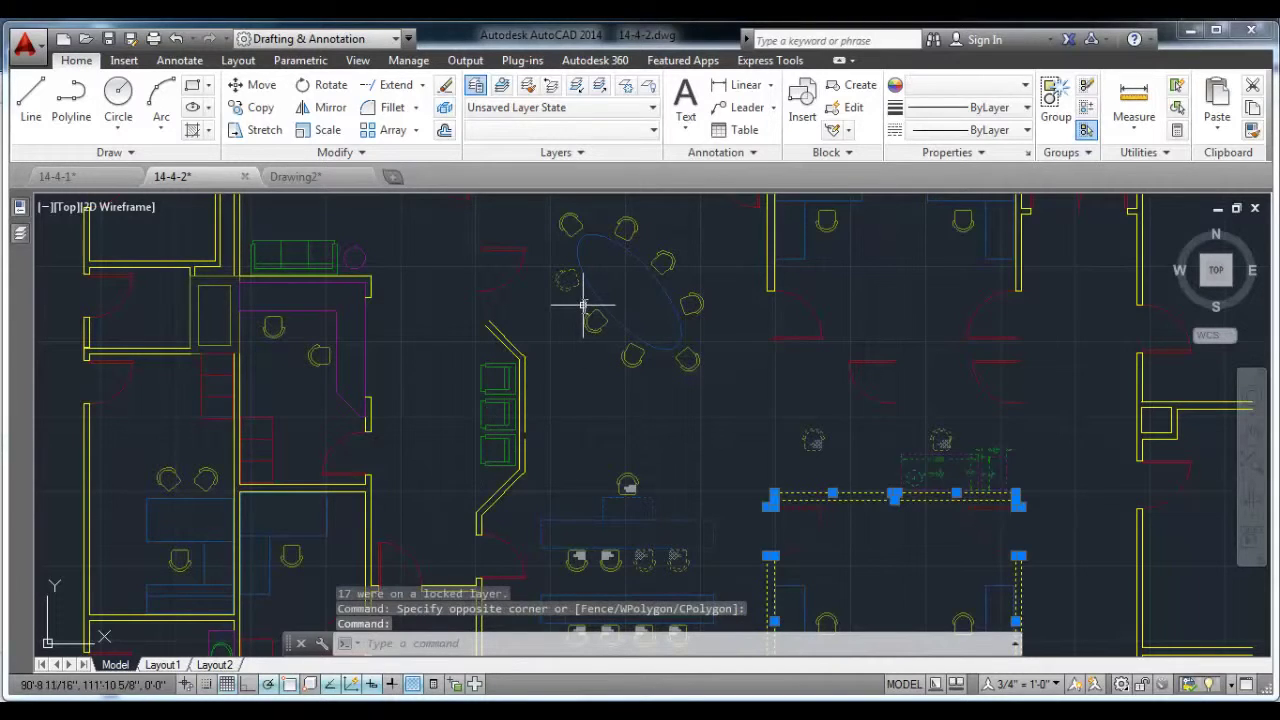
pyautogui.press('Escape')
pyautogui.click(553, 310)
pyautogui.click(438, 547)
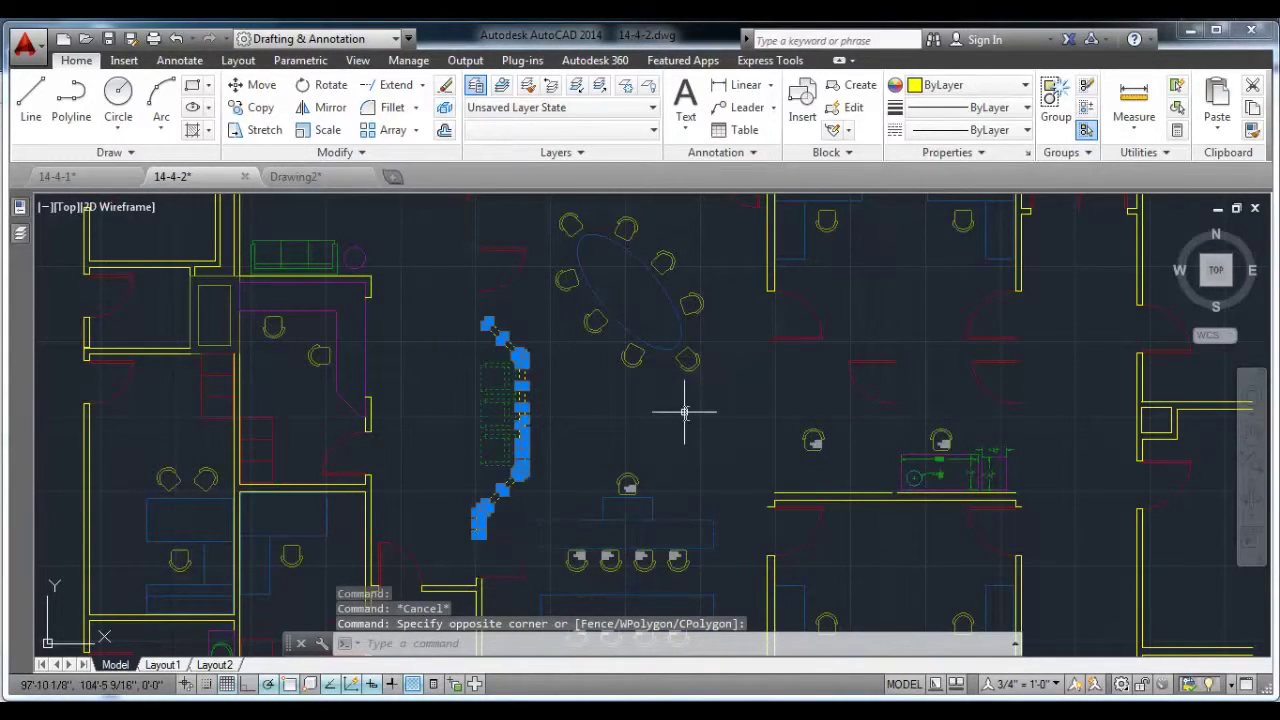
pyautogui.press('Delete')
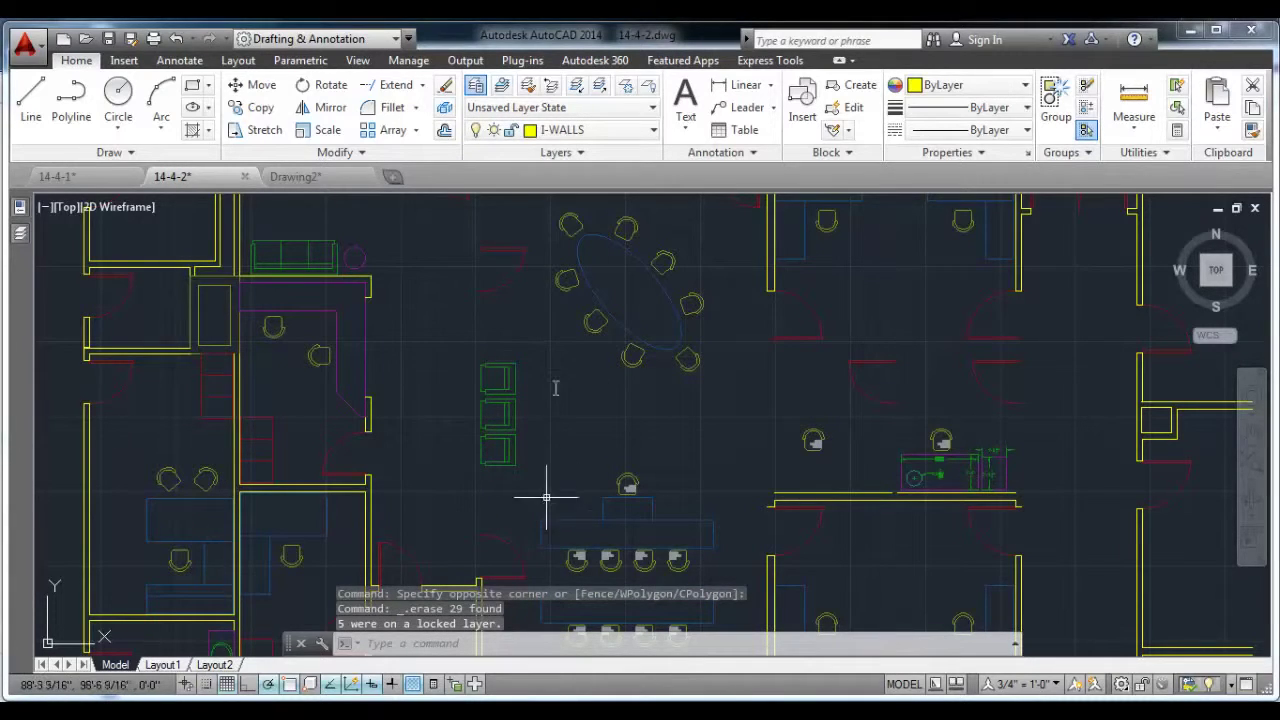
# Undo all the wall deletions and the wall extension across the door opening.
pyautogui.click(193, 38)
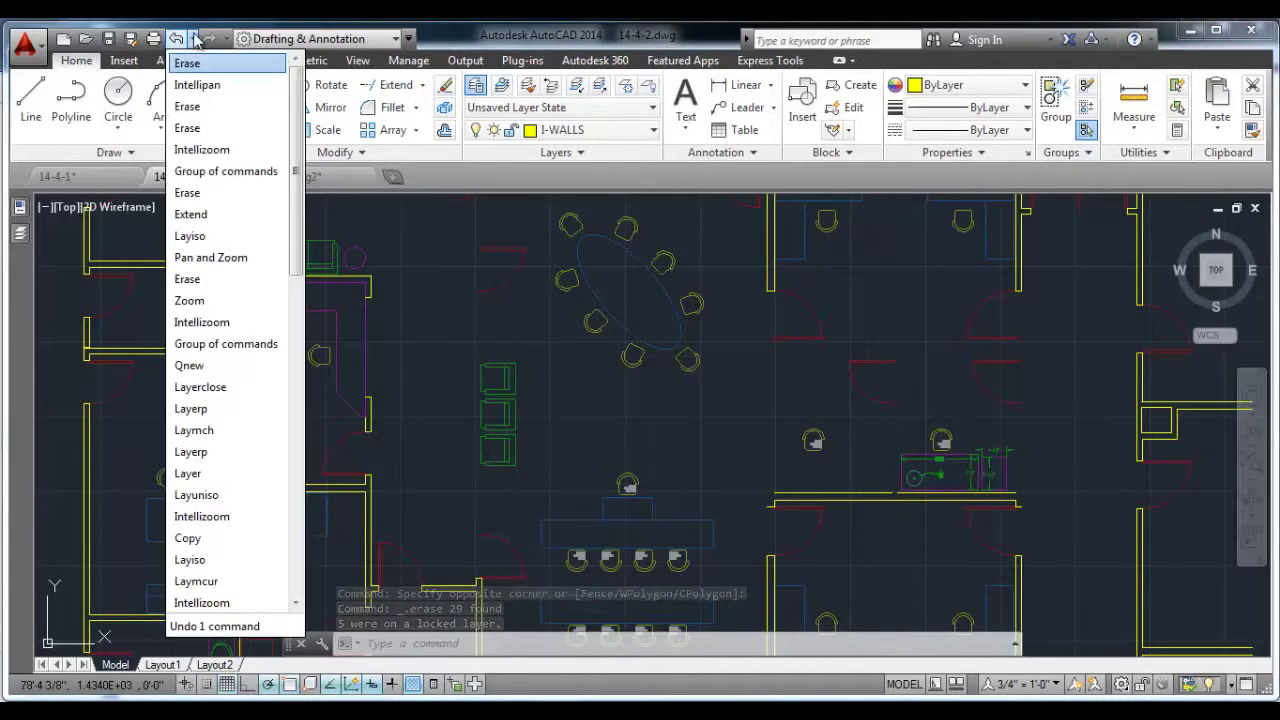
pyautogui.click(226, 171)
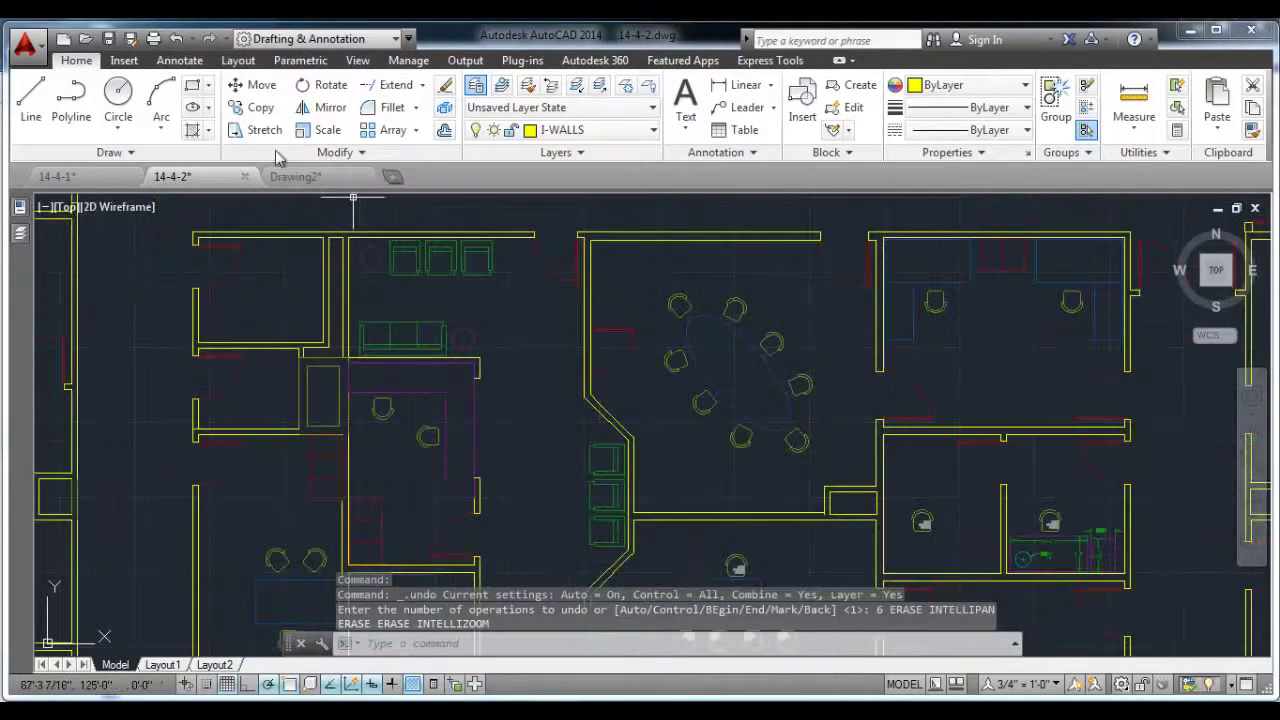
pyautogui.click(176, 39)
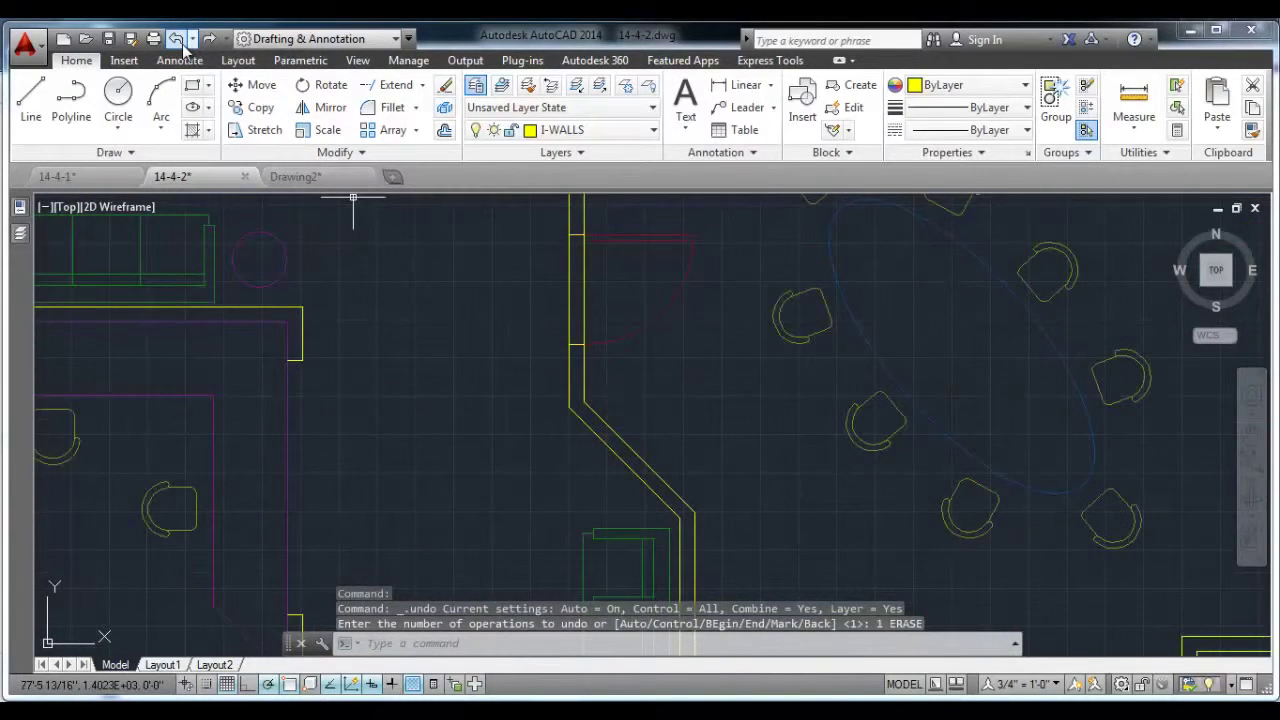
pyautogui.click(178, 41)
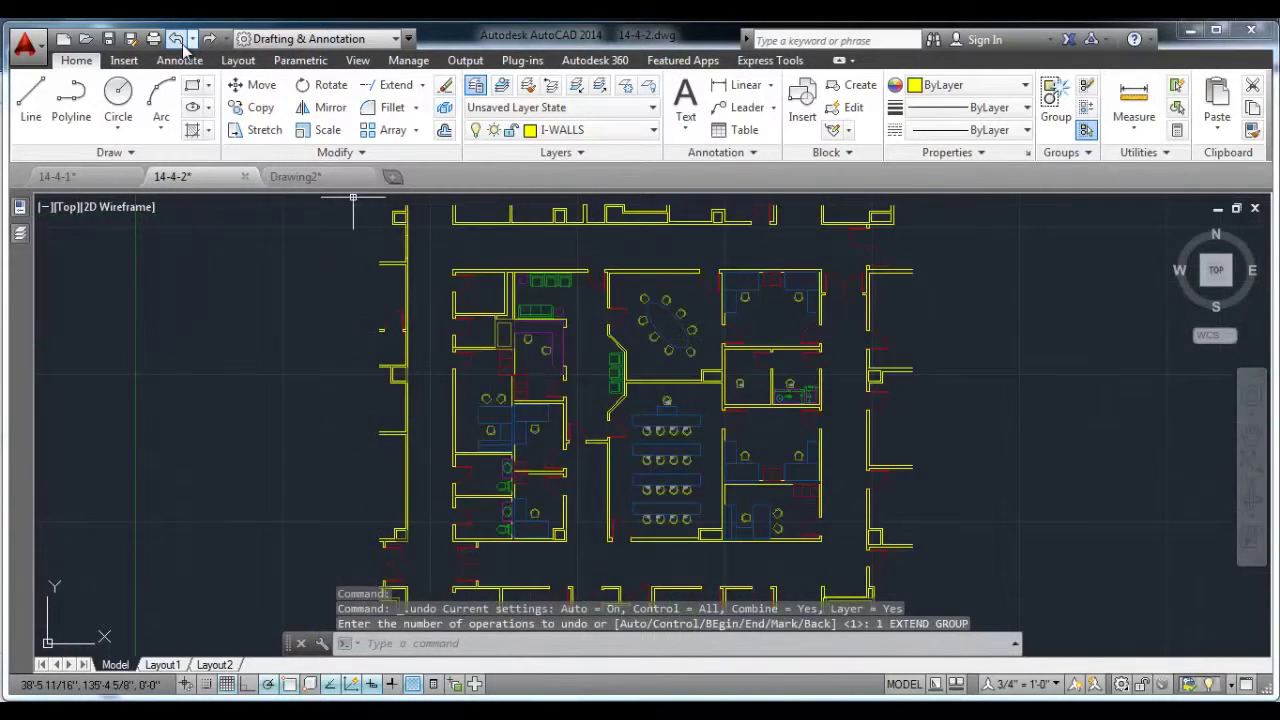
# Restore the previous layer state and isolate the desks layer by picking a blue desk in the classroom.
pyautogui.click(556, 87)
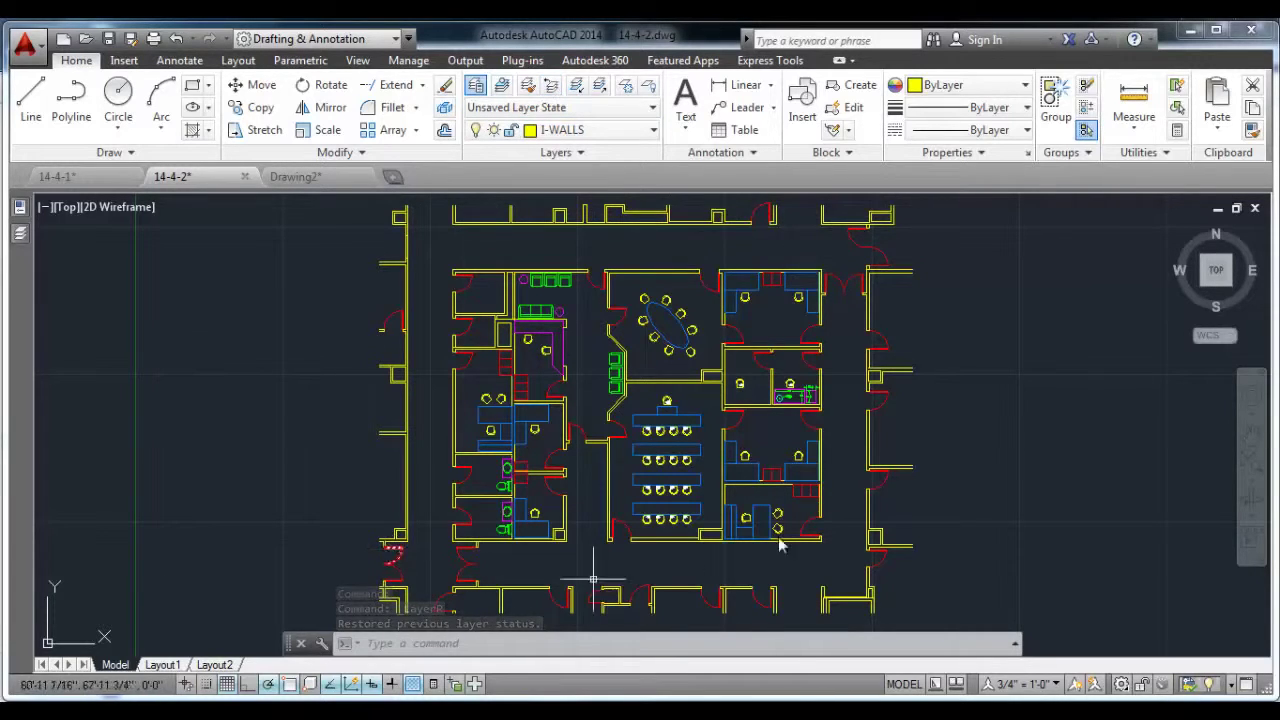
pyautogui.click(576, 85)
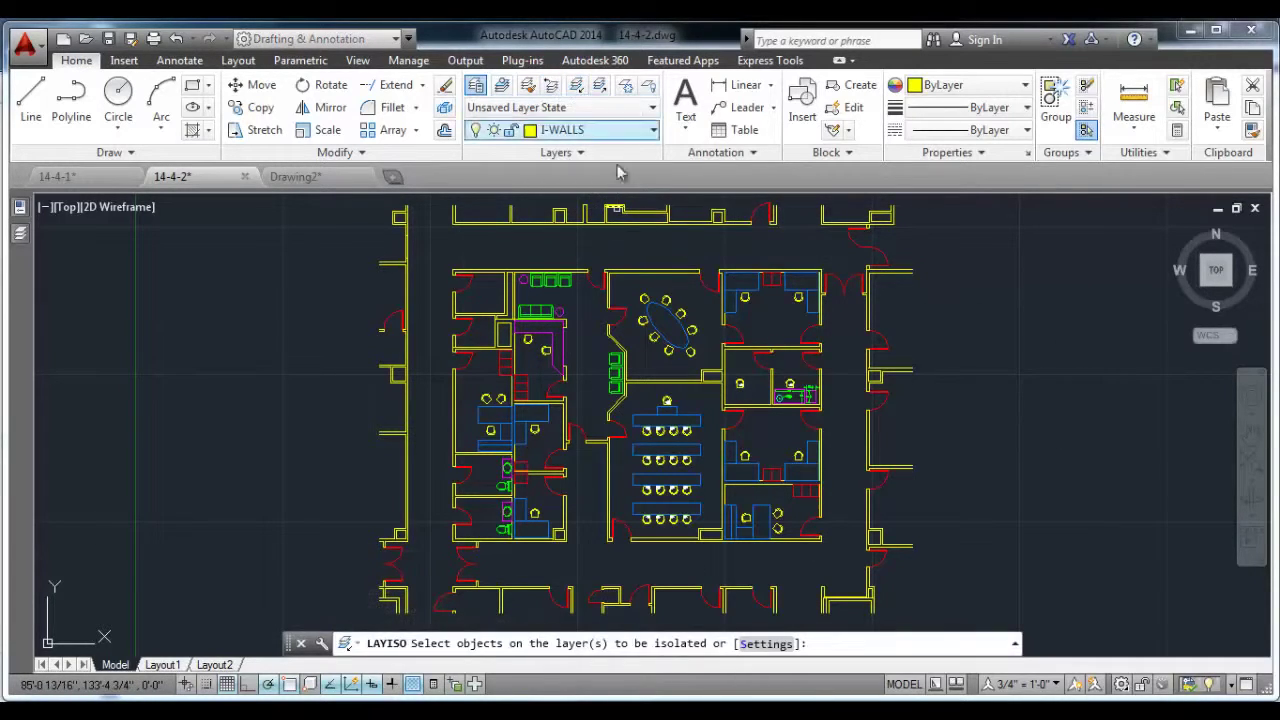
pyautogui.click(650, 427)
pyautogui.rightClick(998, 373)
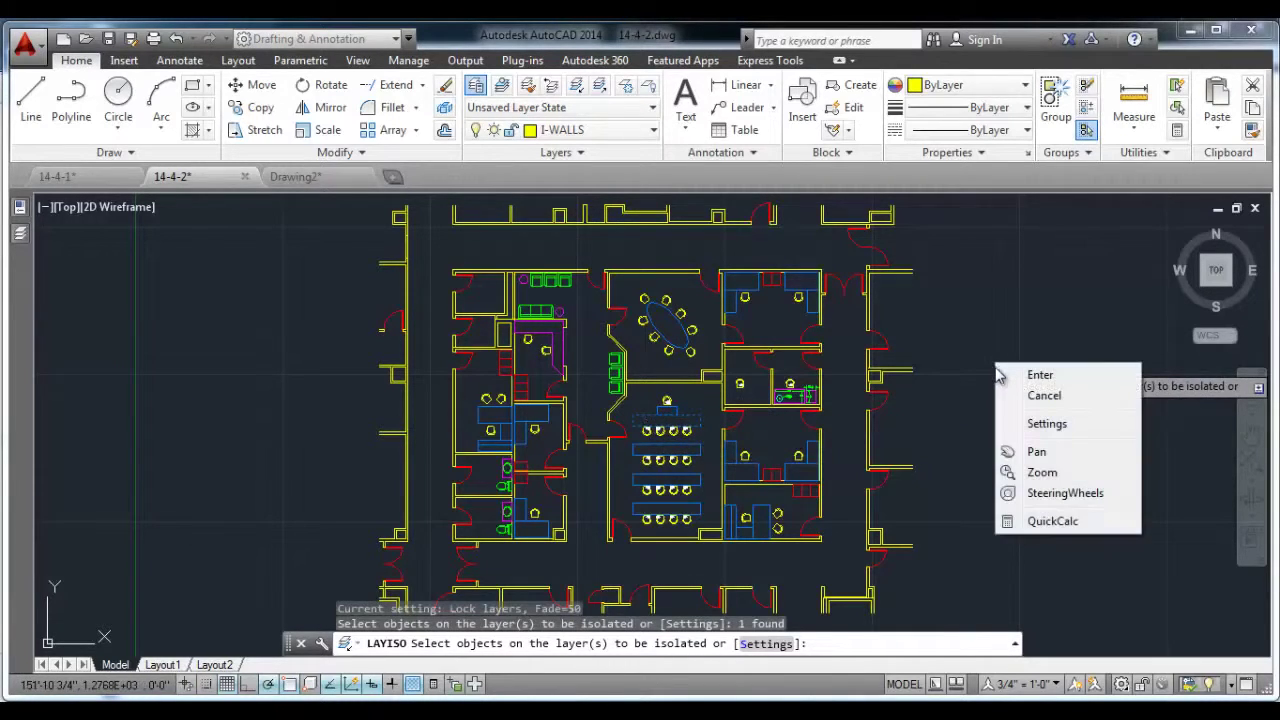
pyautogui.click(1020, 376)
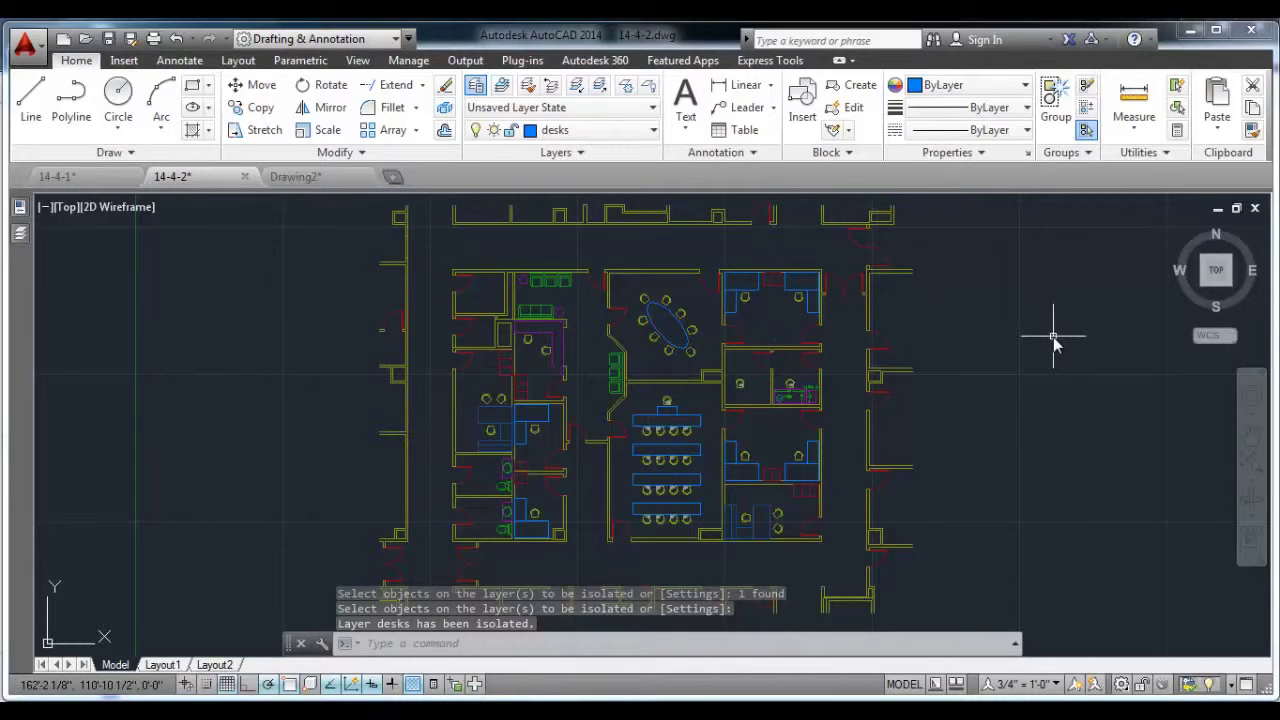
# Restore the previous layer state and isolate the chairs layer by picking a chair at the oval table.
pyautogui.click(549, 89)
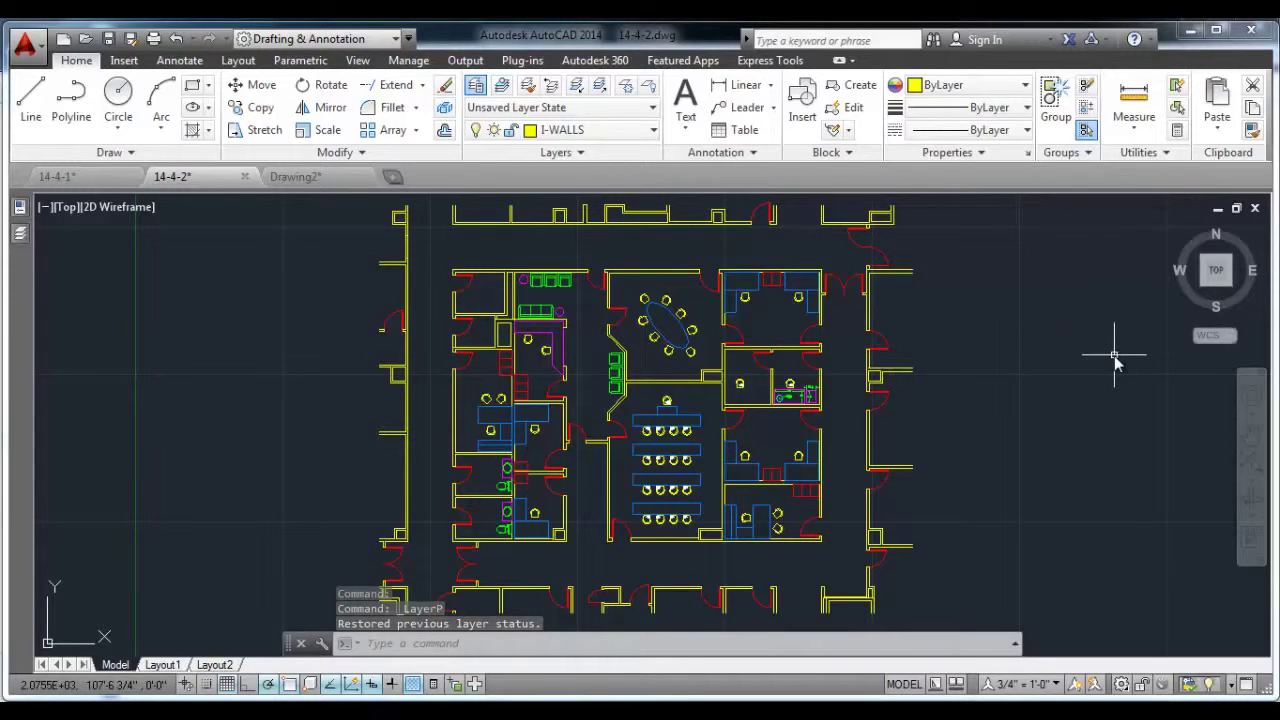
pyautogui.click(576, 90)
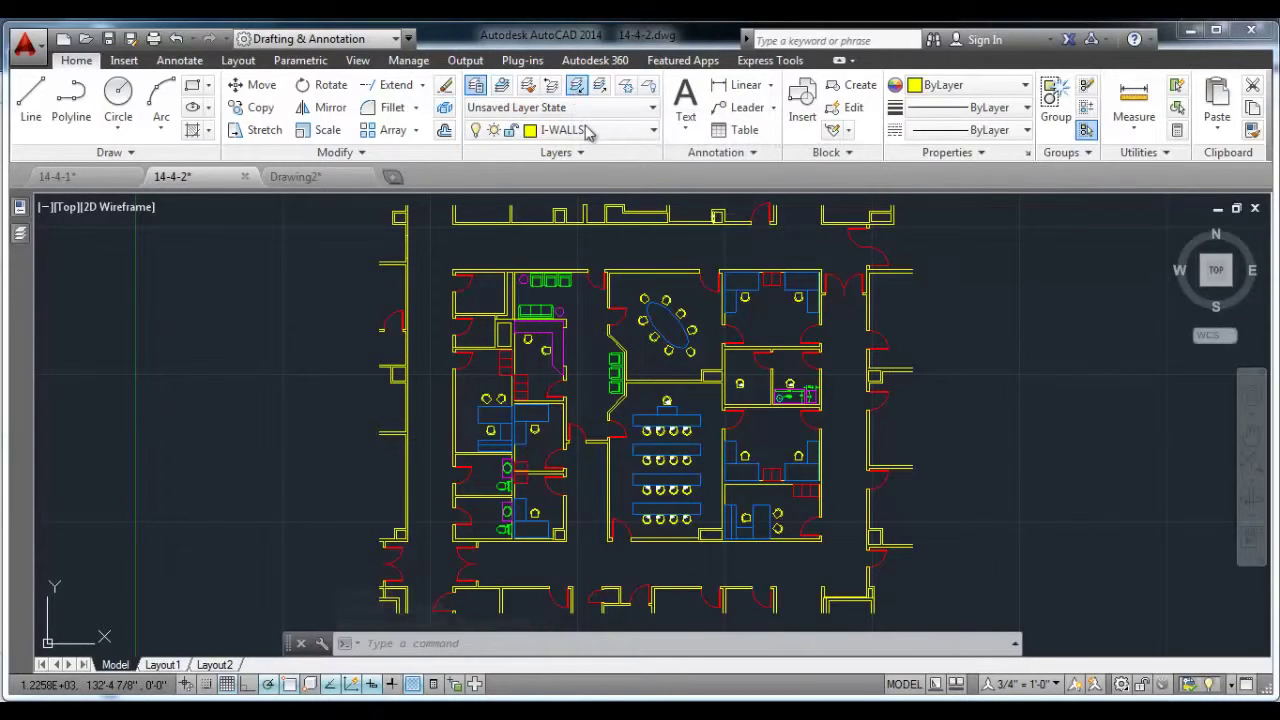
pyautogui.click(650, 346)
pyautogui.rightClick(953, 348)
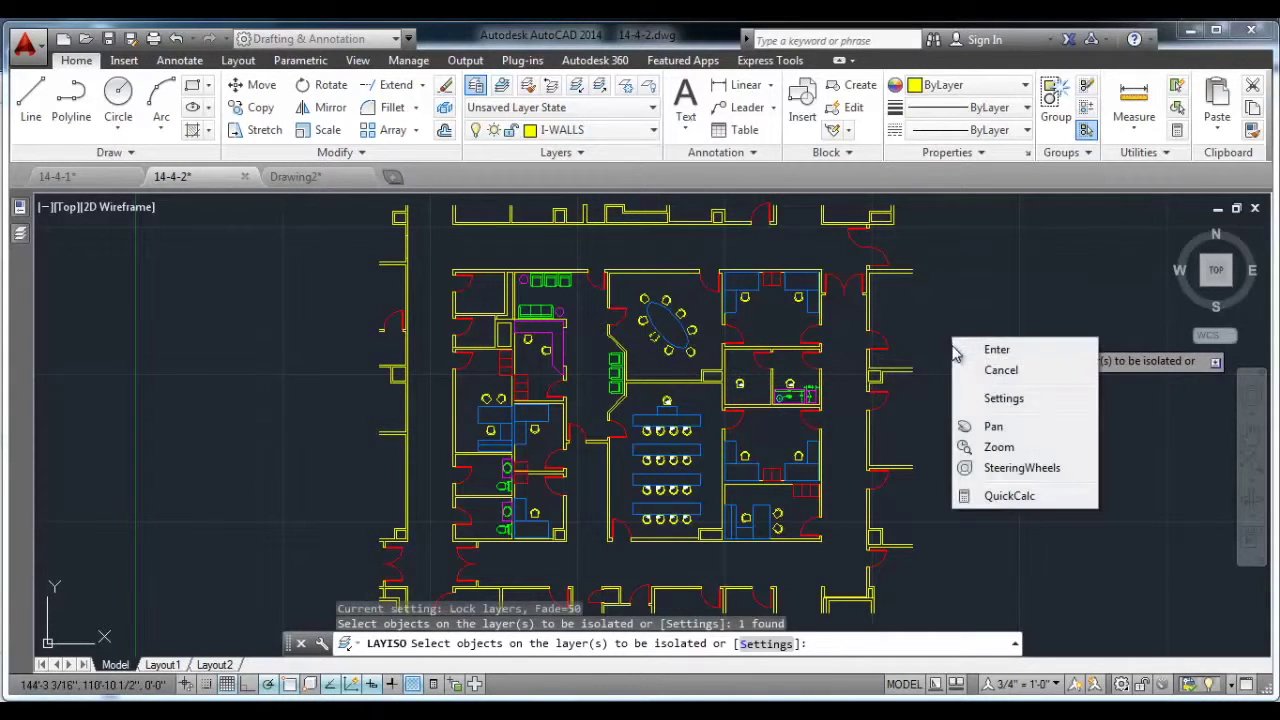
pyautogui.click(990, 349)
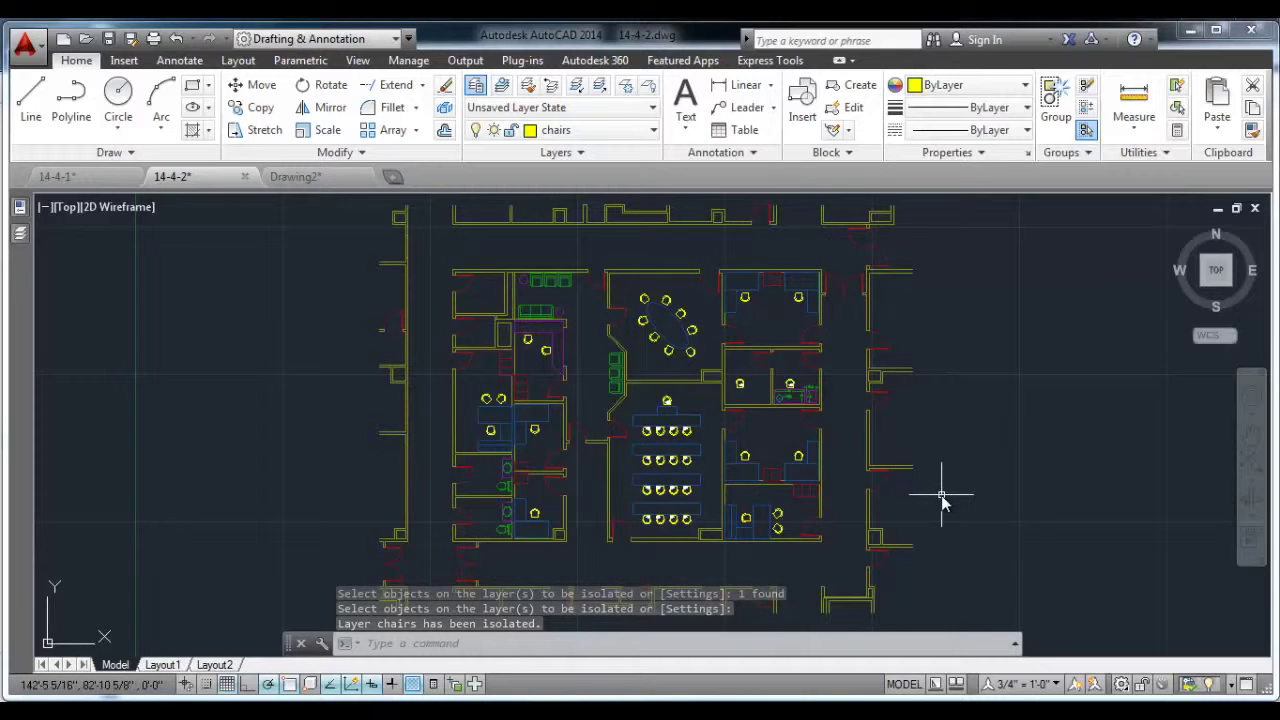
# Unisolate the layers and freeze the desks layer by picking the oval conference table.
pyautogui.click(600, 89)
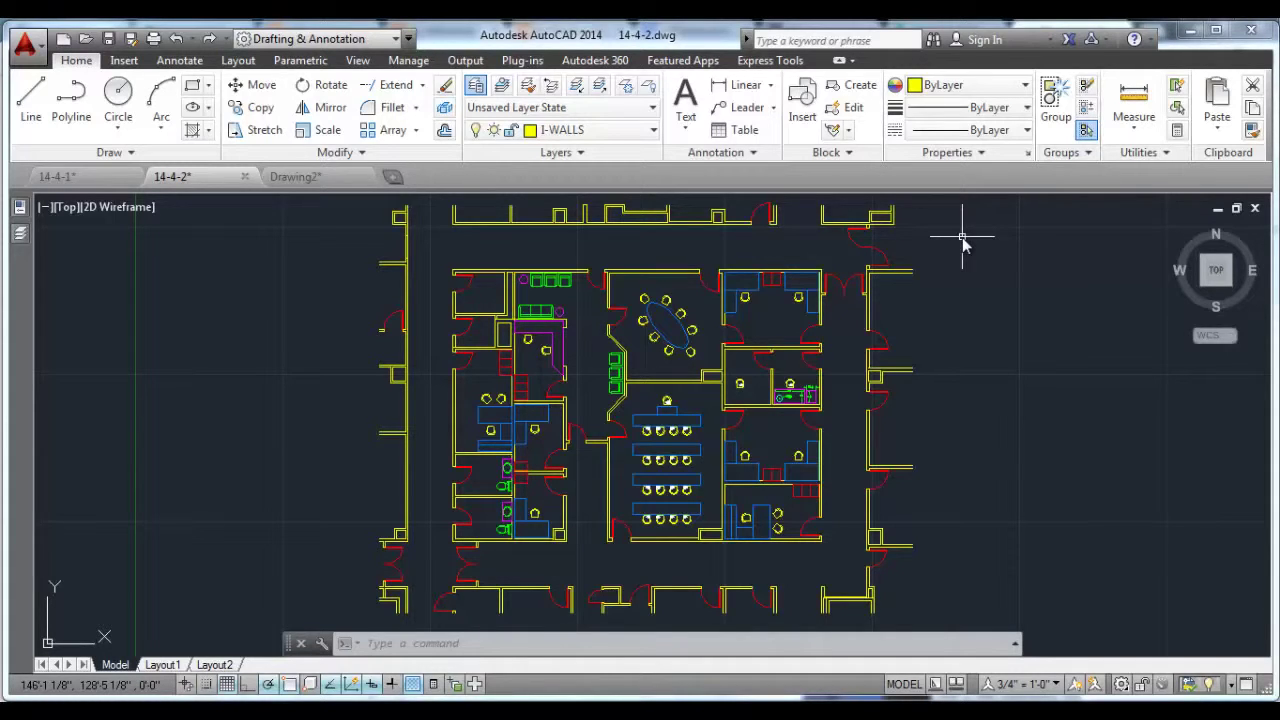
pyautogui.click(624, 88)
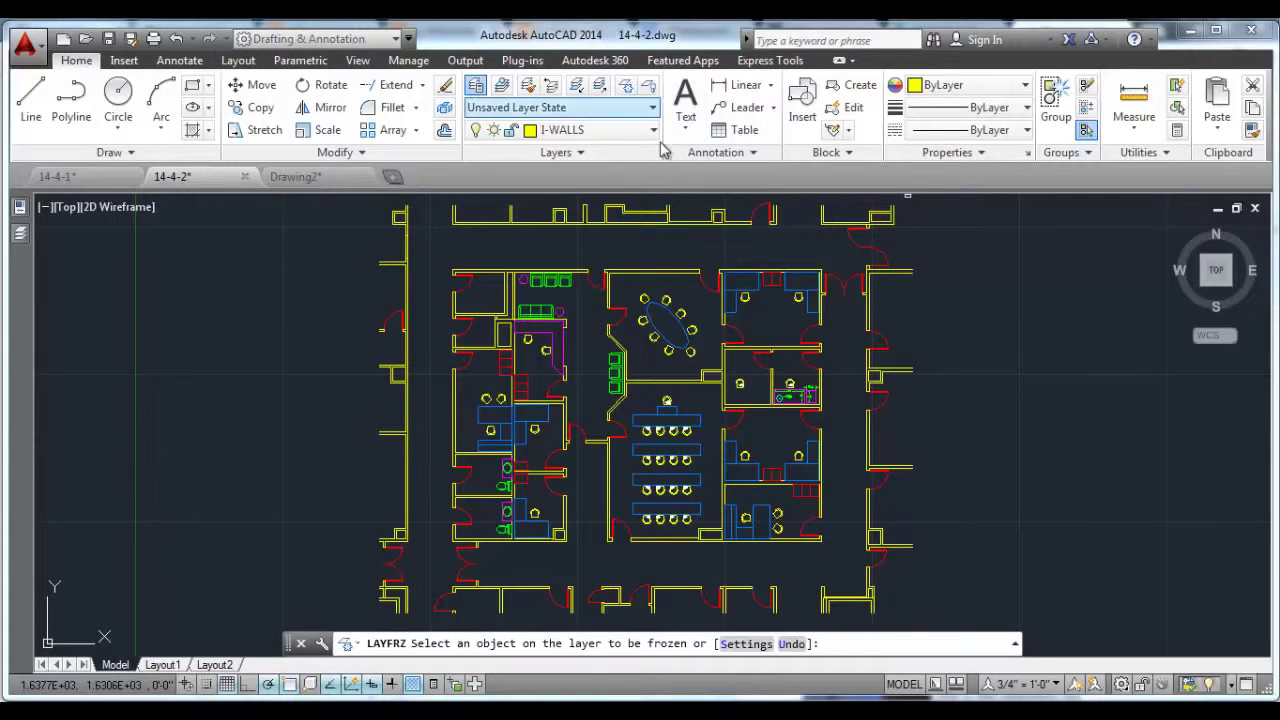
pyautogui.click(672, 318)
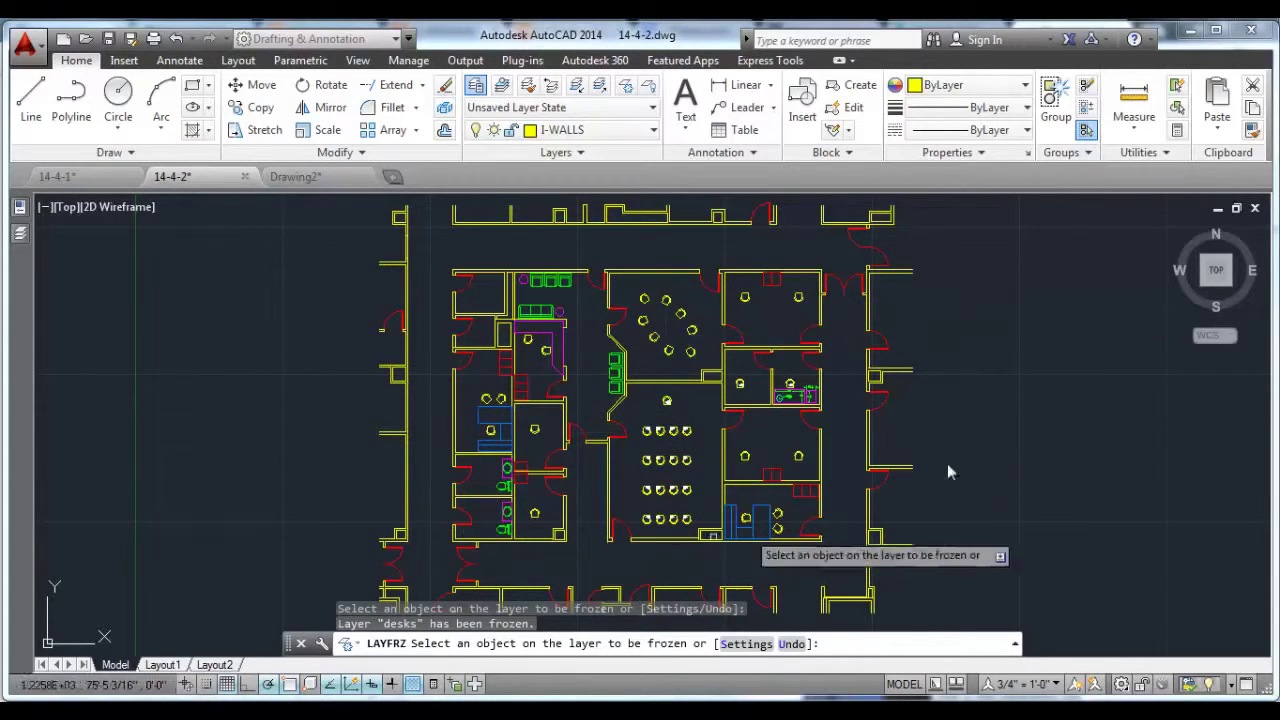
pyautogui.rightClick(984, 373)
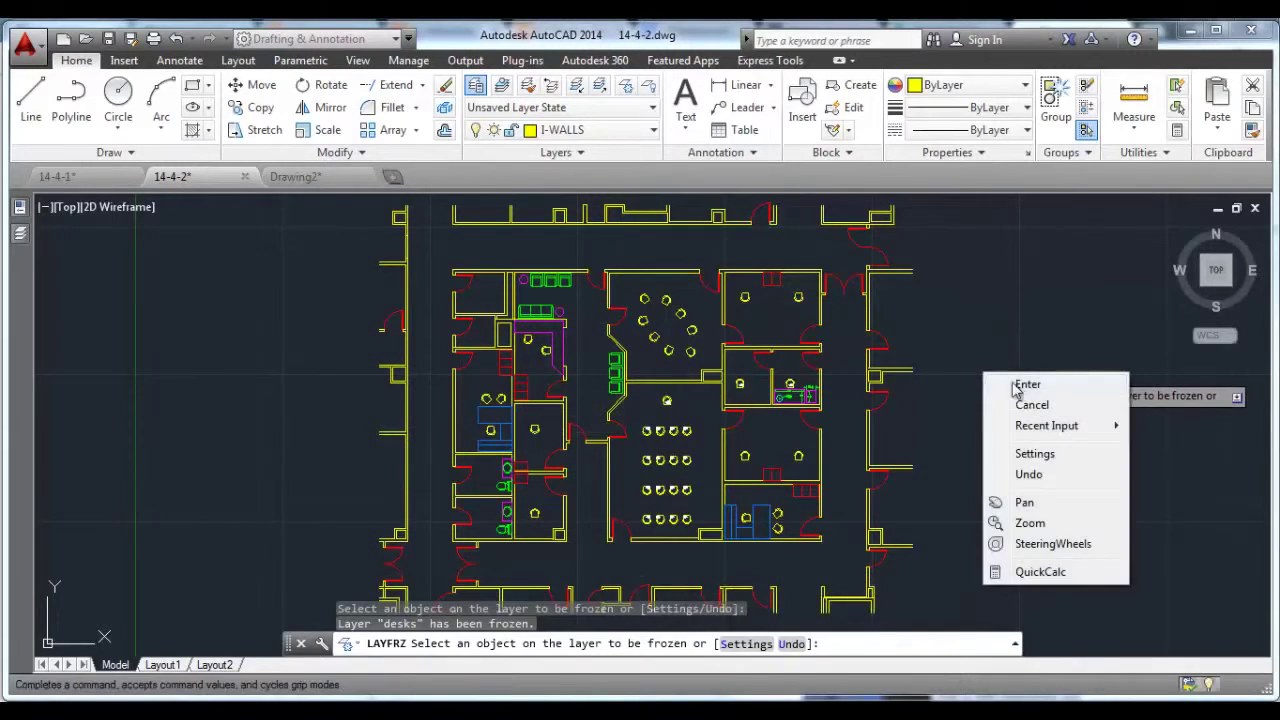
pyautogui.click(1027, 385)
# Turn off the DOORS layer by picking the red door in the corridor beside the classroom.
pyautogui.click(630, 85)
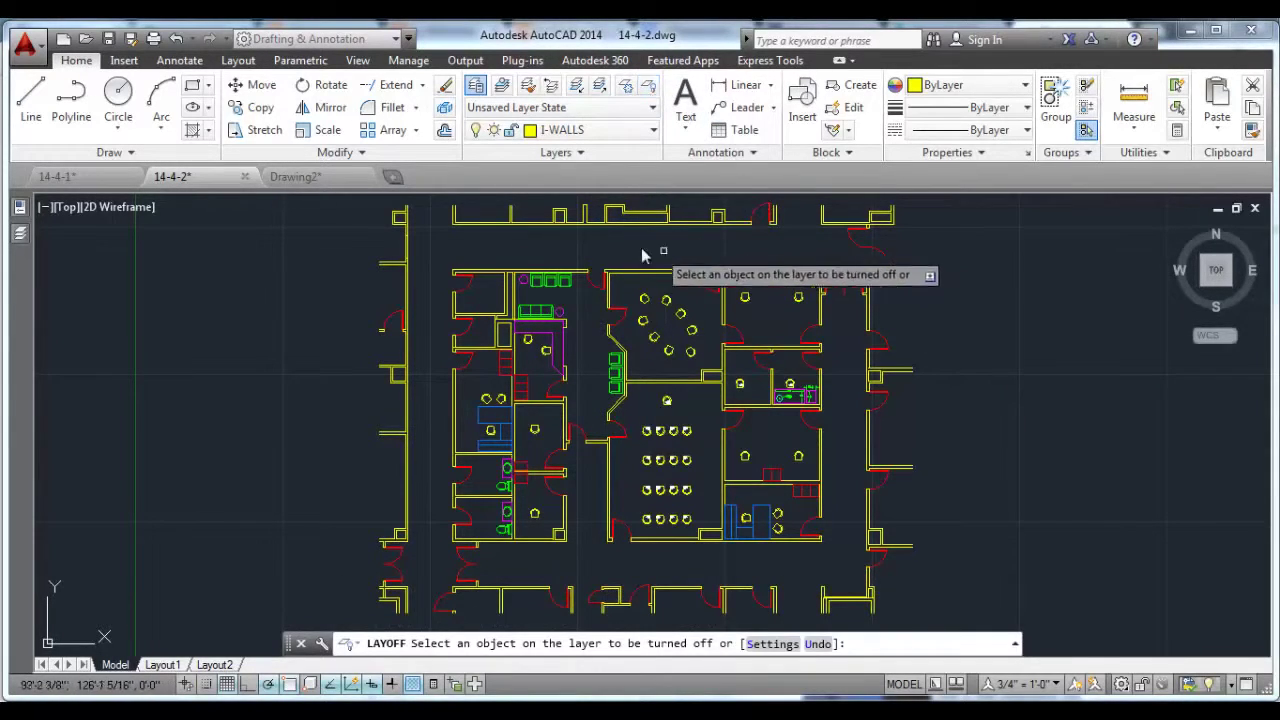
pyautogui.click(582, 434)
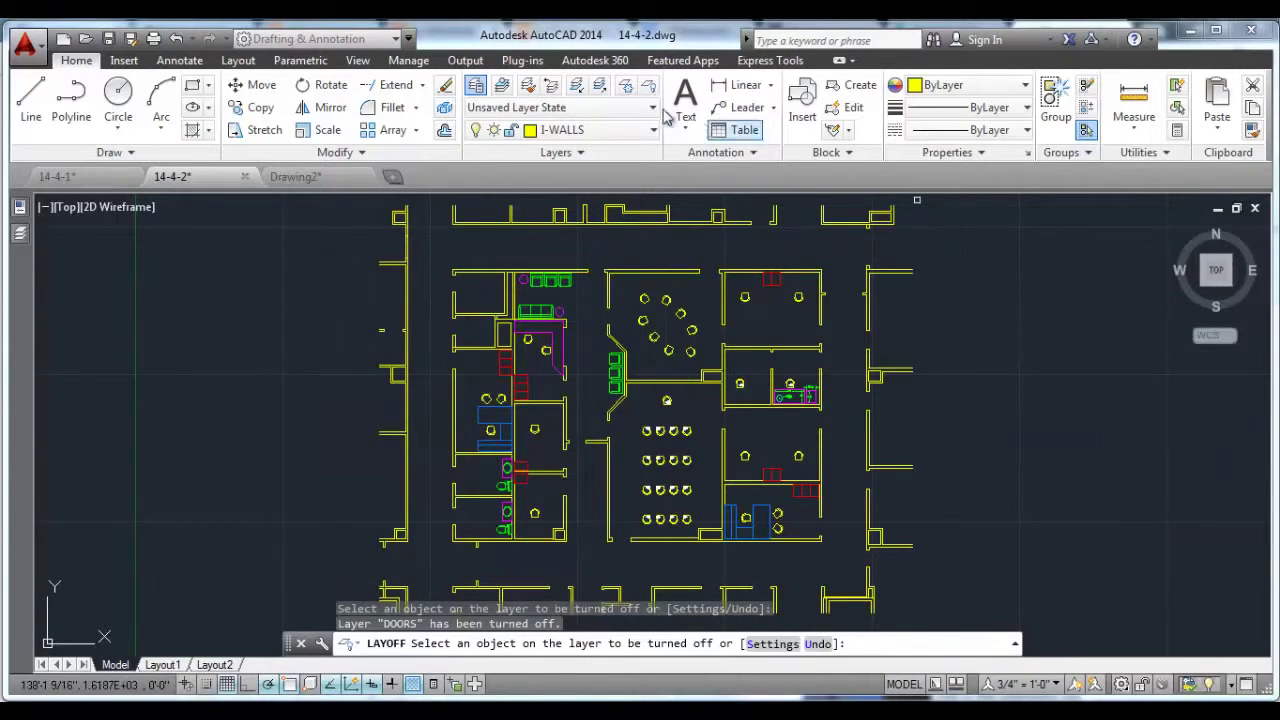
pyautogui.click(630, 86)
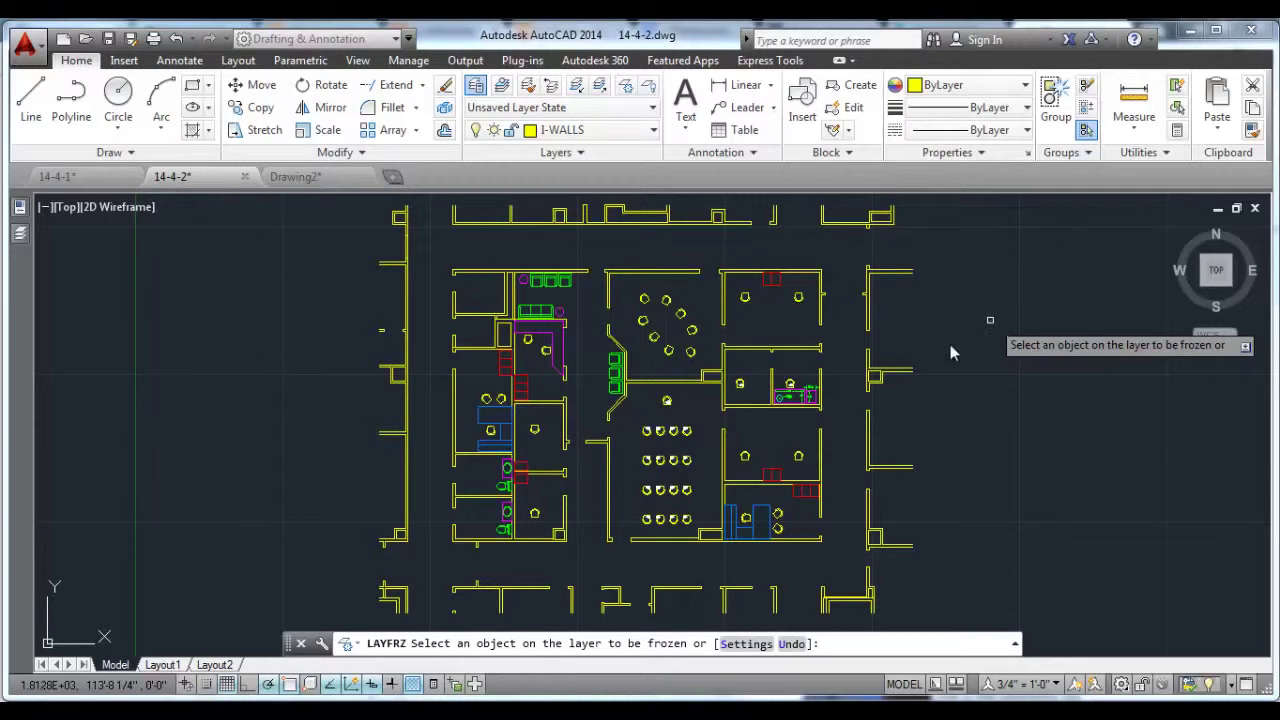
pyautogui.scroll(1, 914, 368)
pyautogui.scroll(-1, 916, 370)
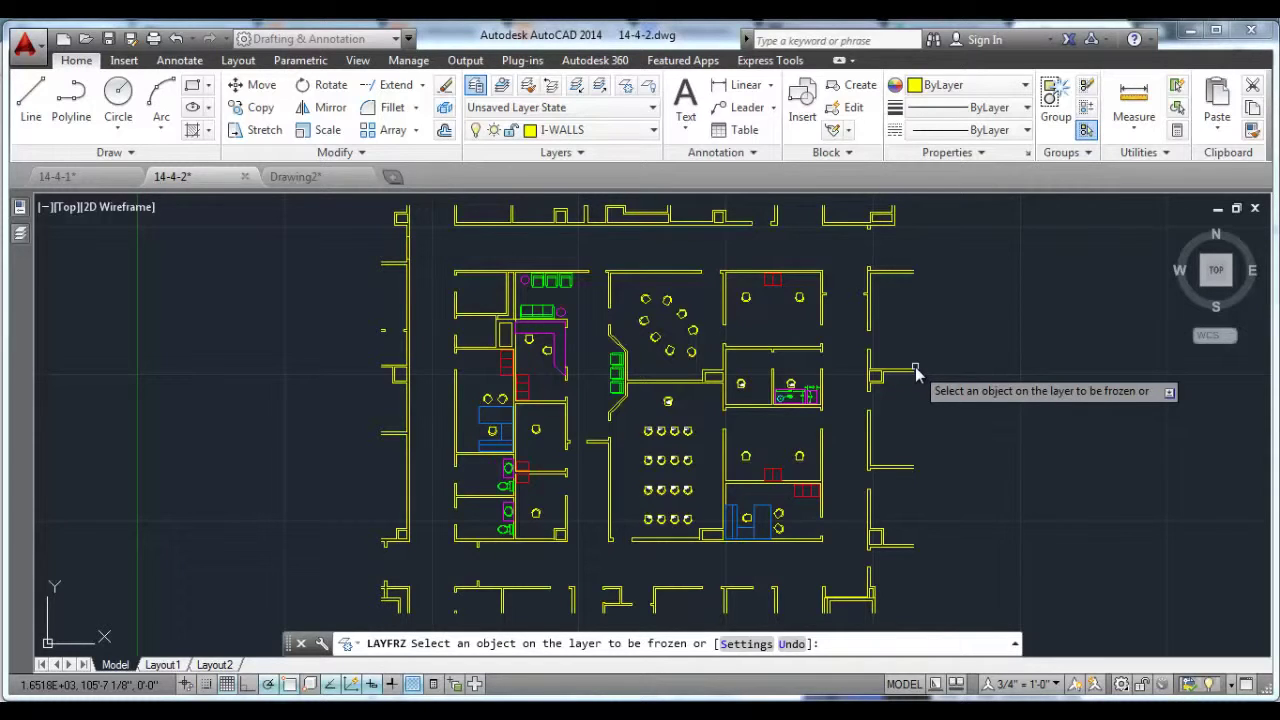
pyautogui.press('Escape')
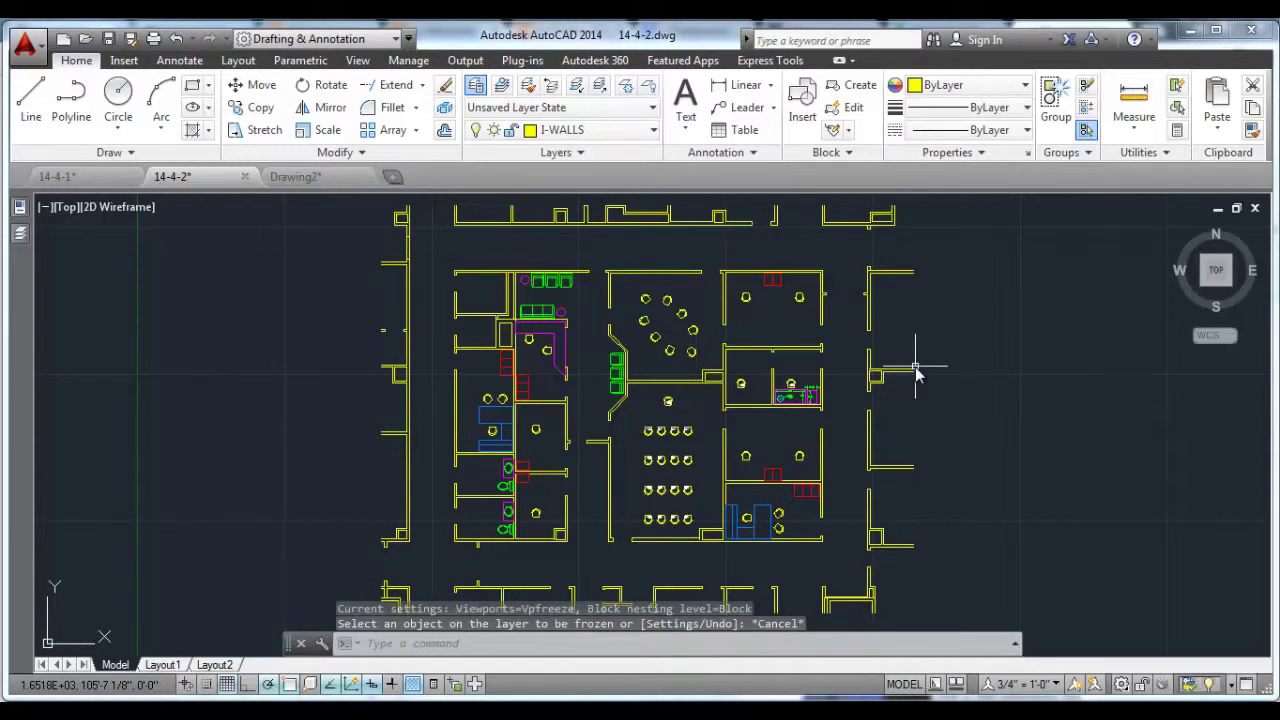
# Step back through the previous layer states until walls, doors and desks are all shown again.
pyautogui.click(550, 87)
pyautogui.click(550, 87)
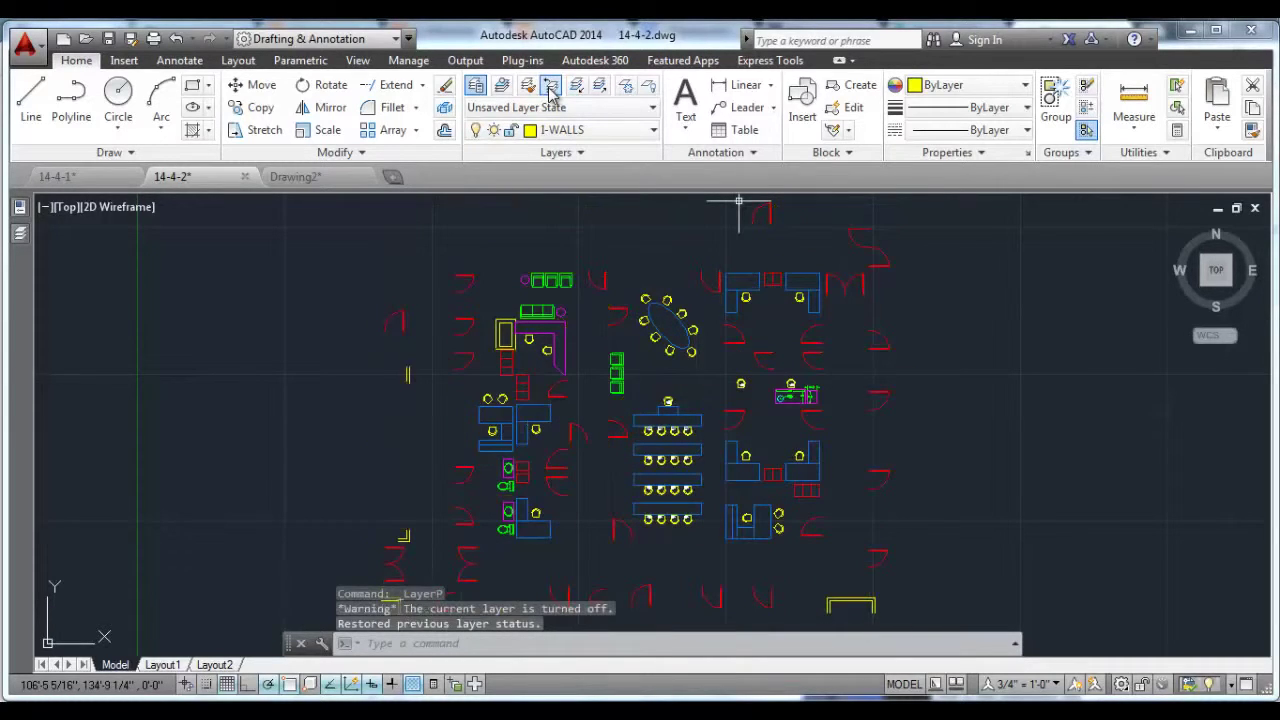
pyautogui.click(550, 87)
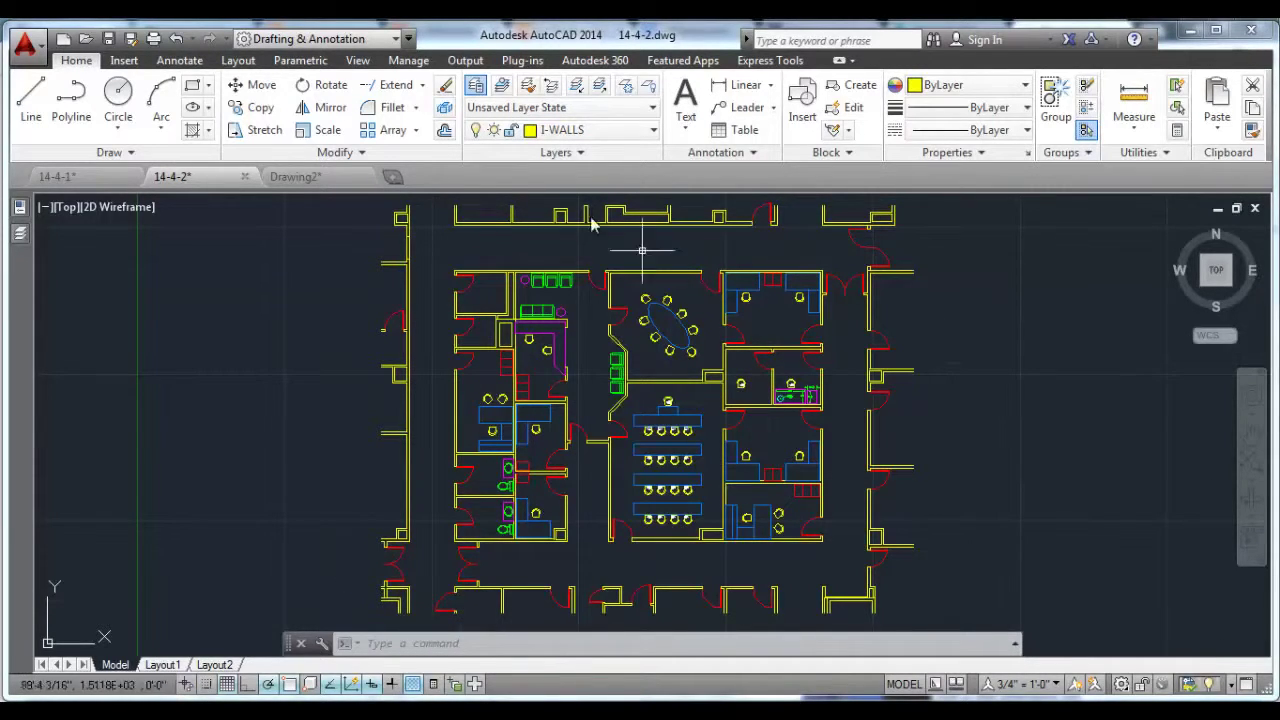
# Turn off the yellow A-W... layer and the current I-WALLS layer, agreeing to turn the current layer off.
pyautogui.click(584, 112)
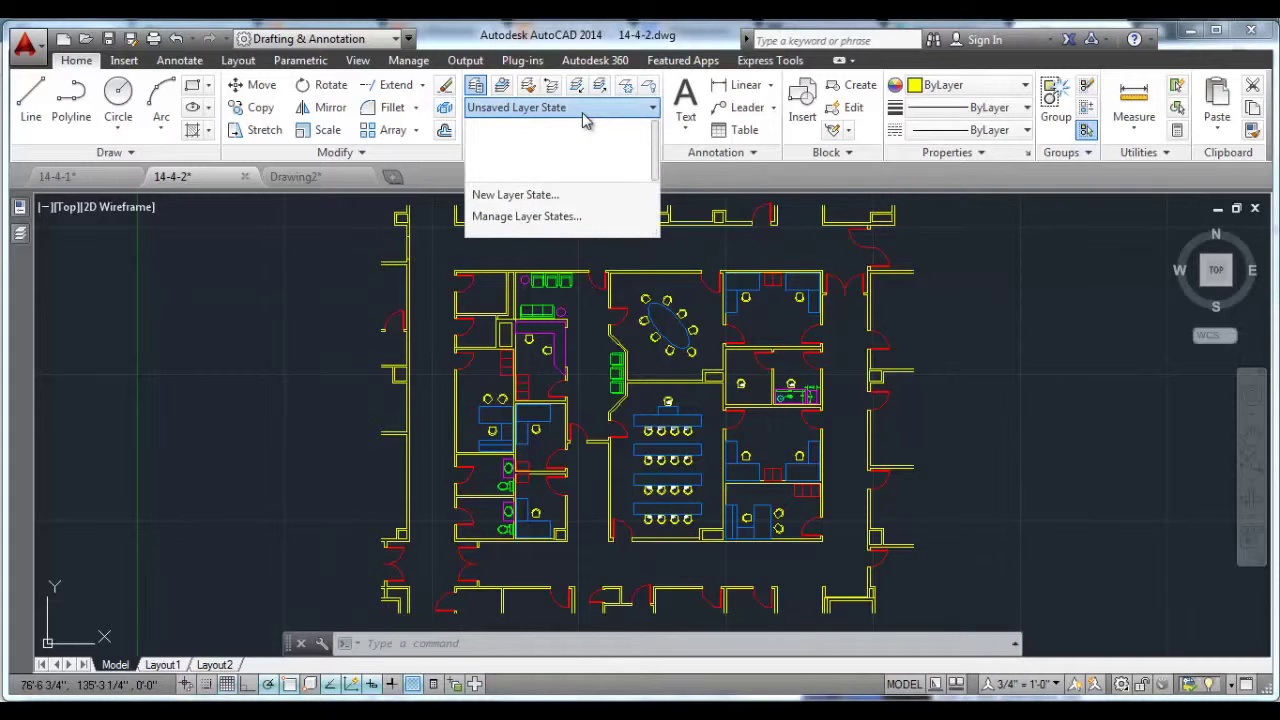
pyautogui.moveTo(283, 416); pyautogui.dragTo(575, 420, button='middle')
pyautogui.moveTo(33, 250)
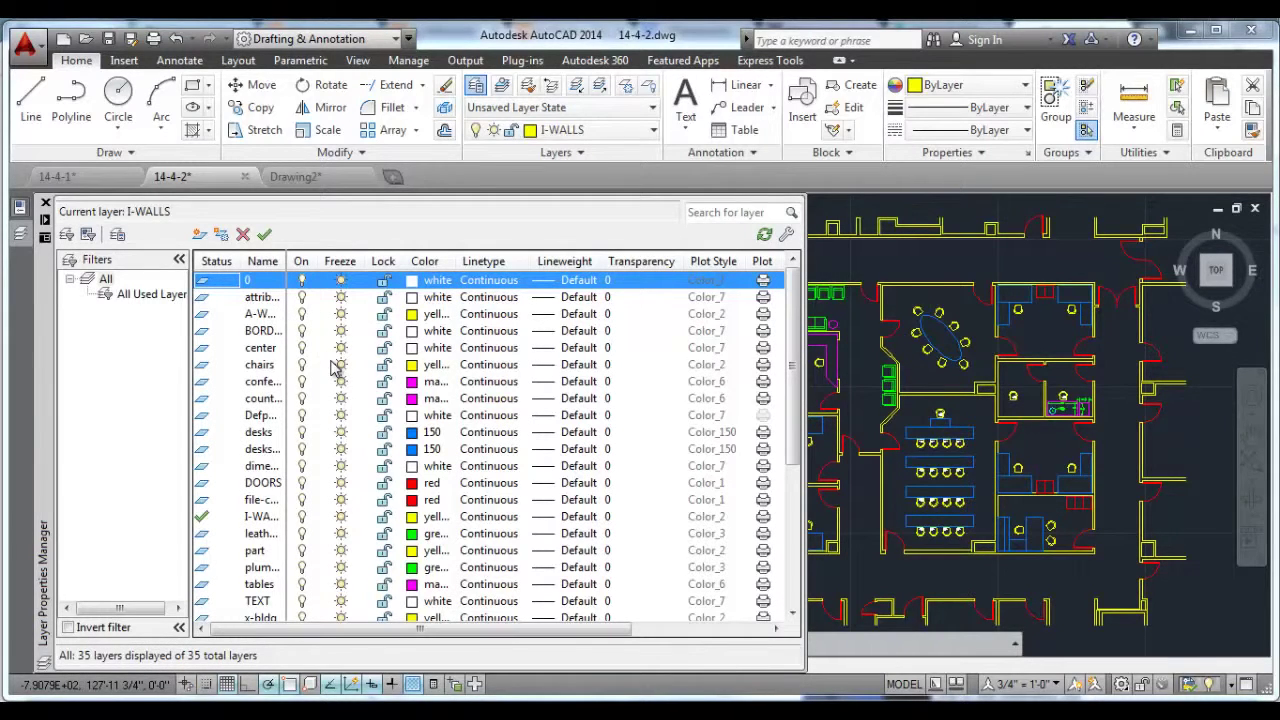
pyautogui.click(303, 316)
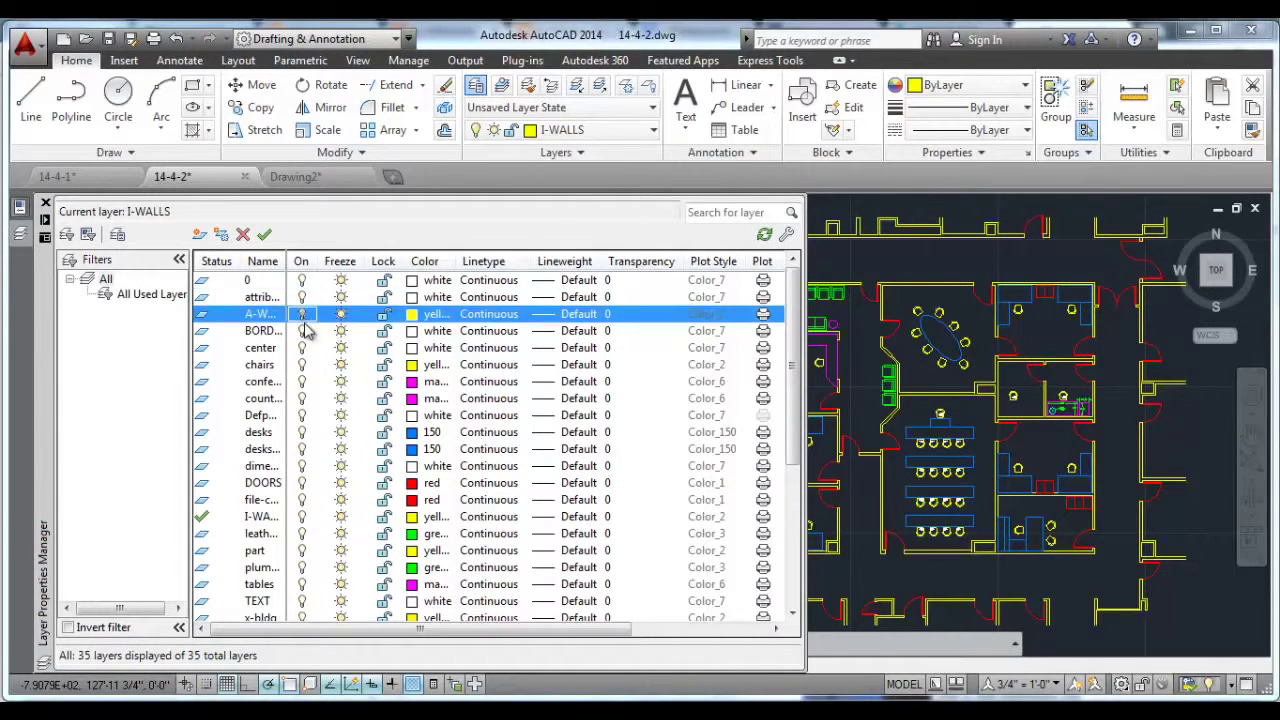
pyautogui.click(303, 518)
pyautogui.click(302, 517)
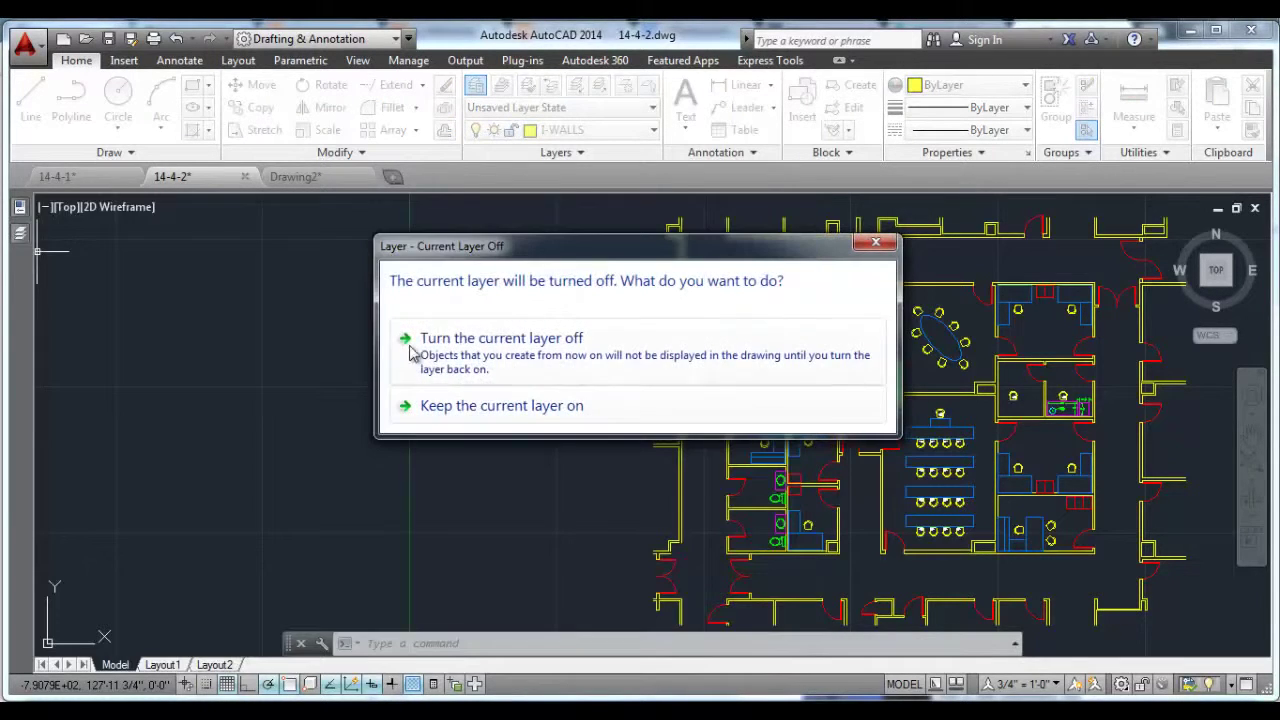
pyautogui.click(460, 350)
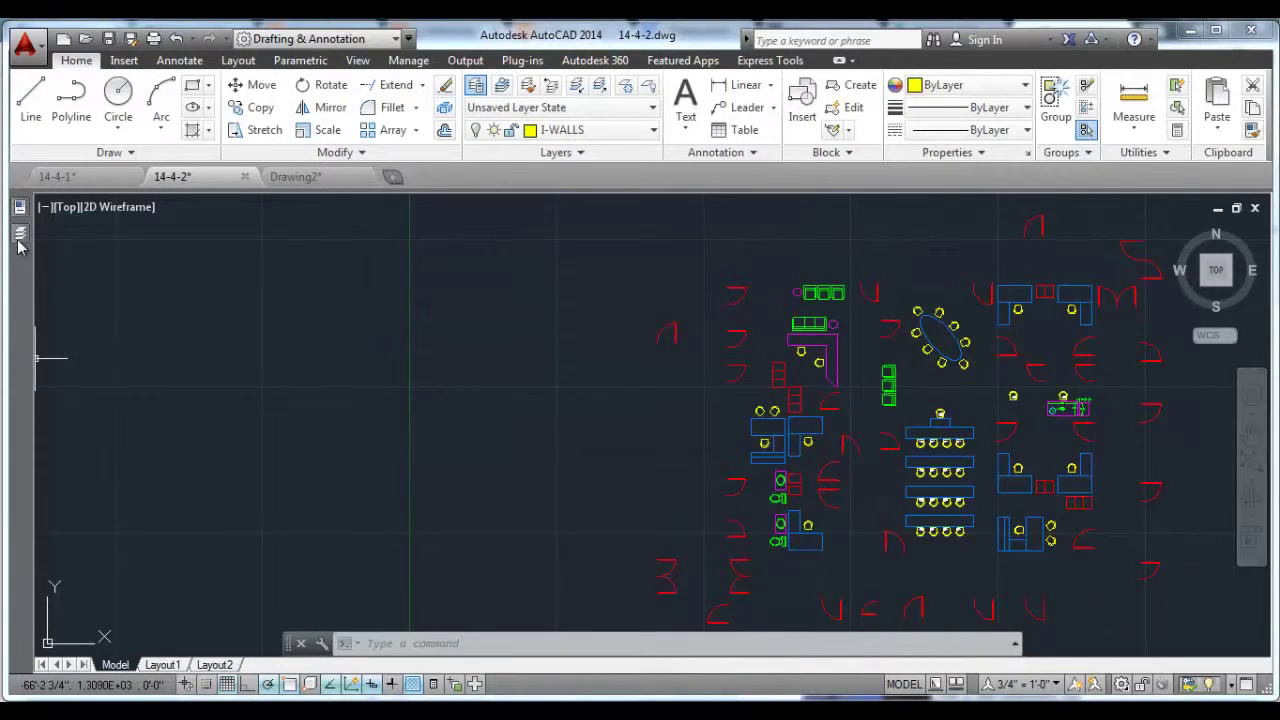
# Draw a circle on the turned-off I-WALLS layer above the conference room.
pyautogui.moveTo(22, 245)
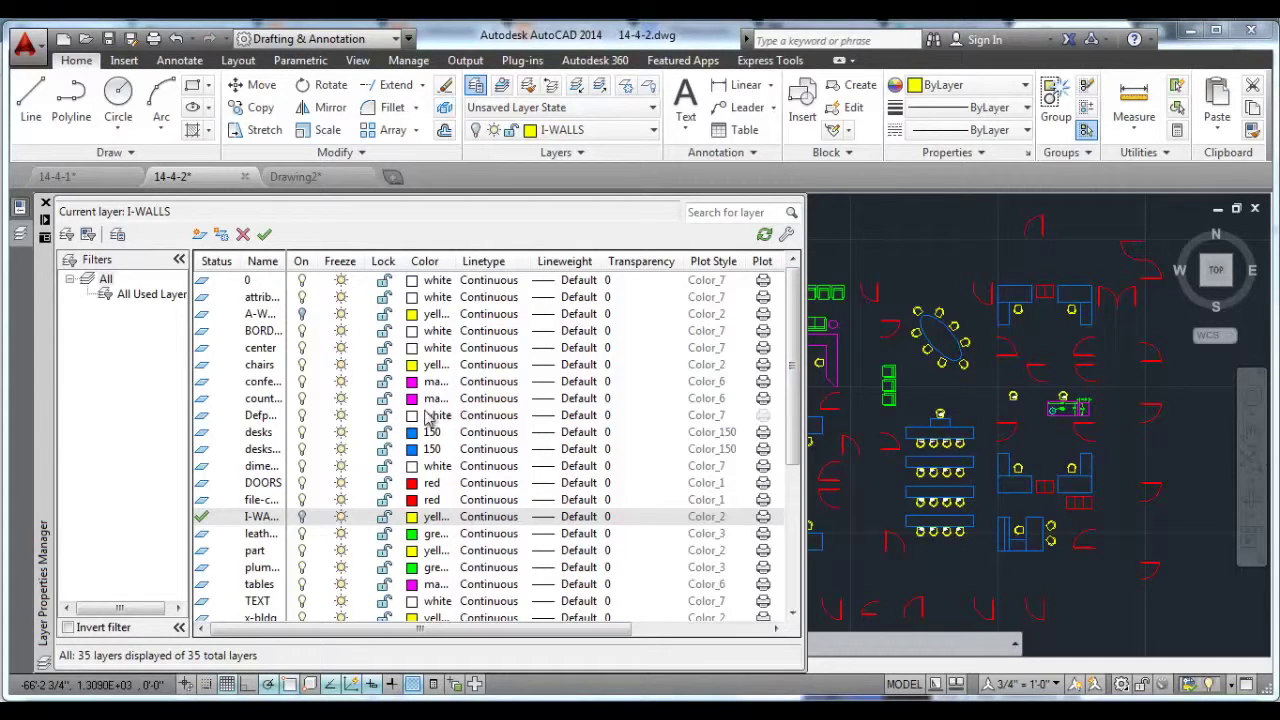
pyautogui.click(118, 95)
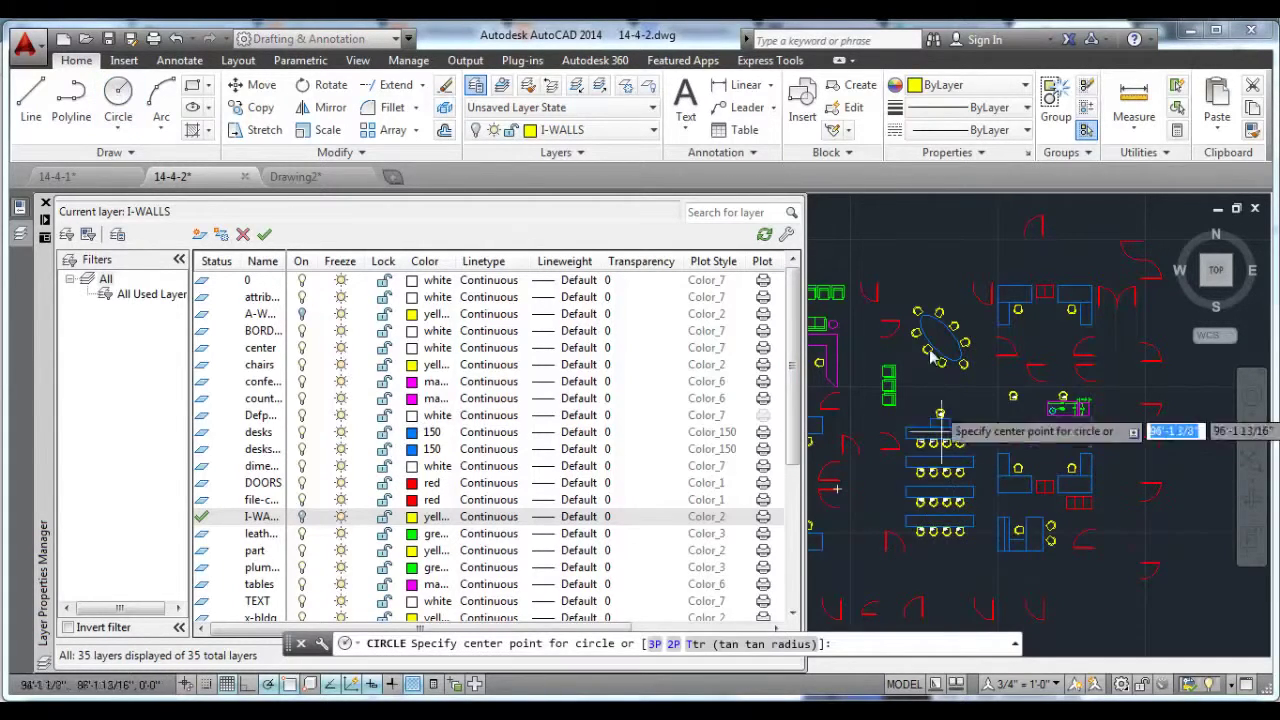
pyautogui.click(965, 257)
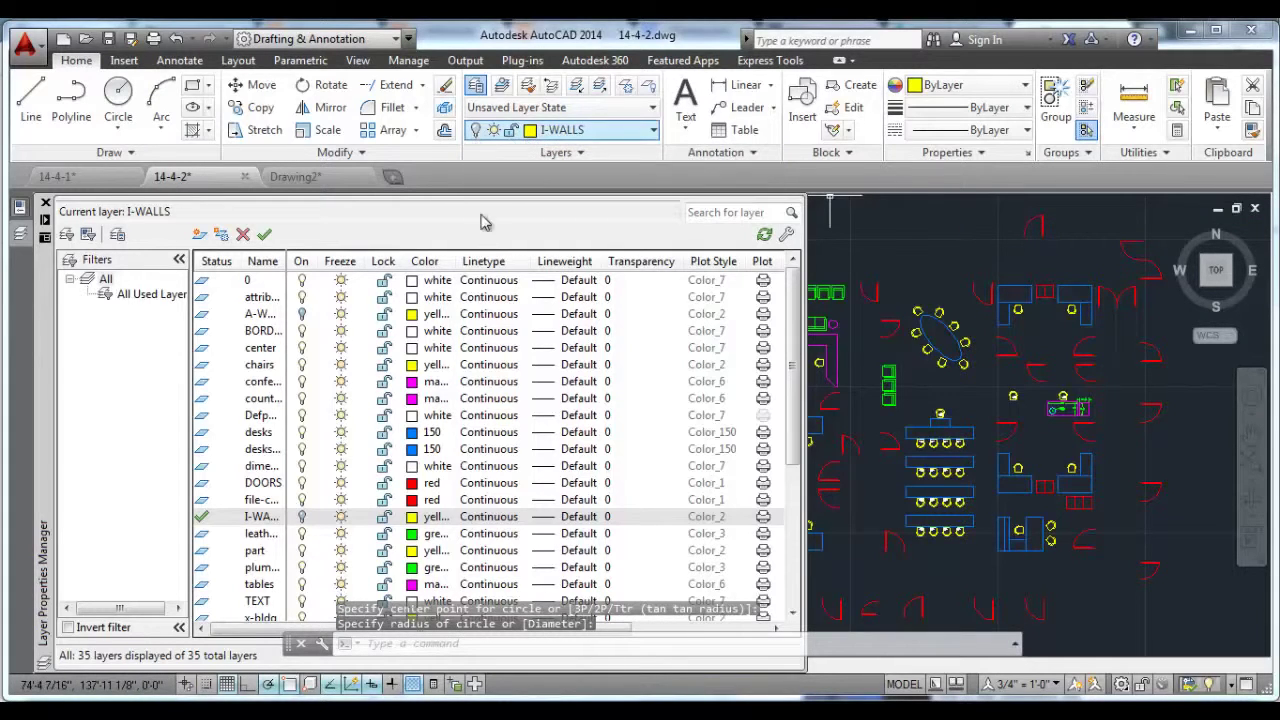
# Turn the I-WALLS layer back on and delete the circle above the conference room.
pyautogui.click(302, 517)
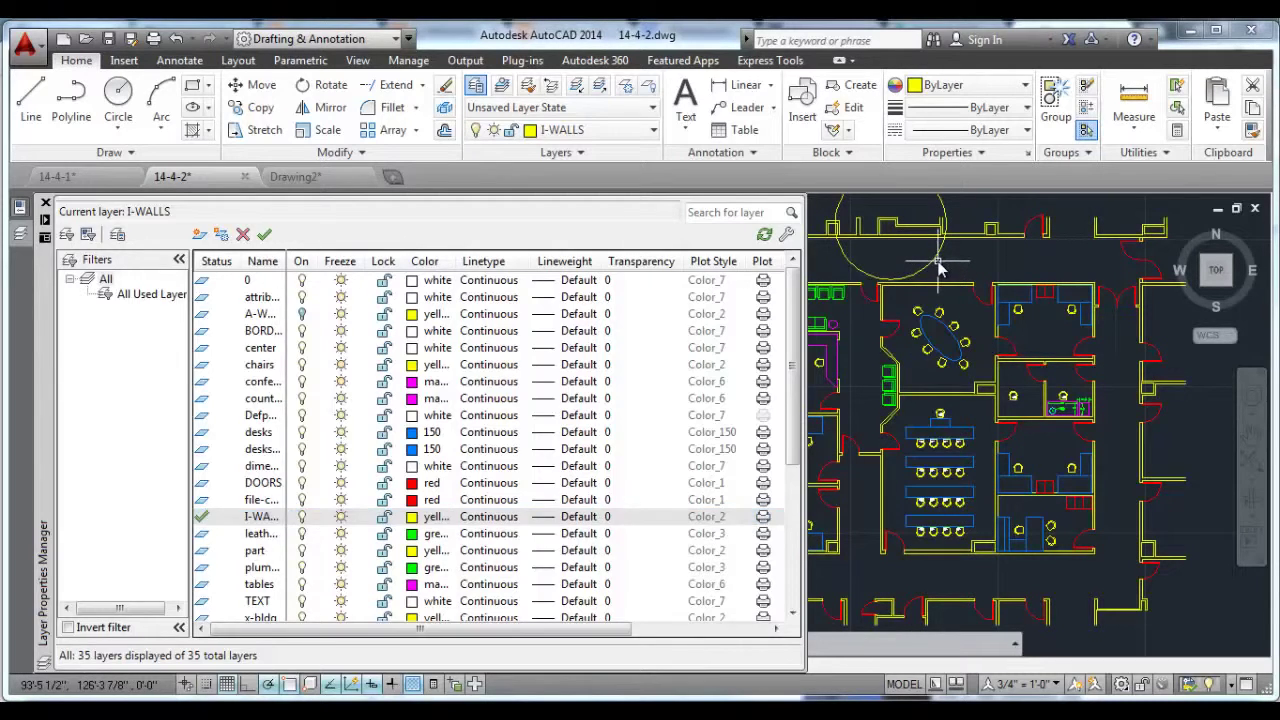
pyautogui.click(931, 263)
pyautogui.click(931, 263)
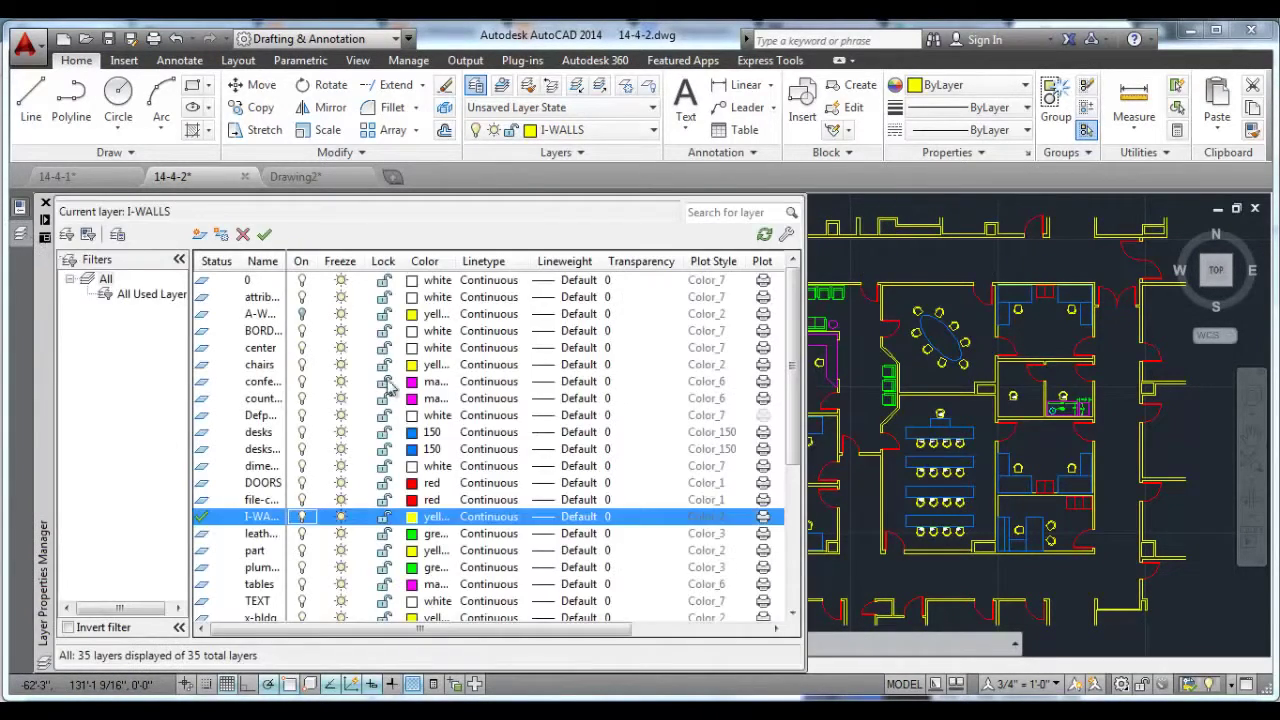
# Turn off the leather furniture, part, desks-executive and desks layers.
pyautogui.click(303, 534)
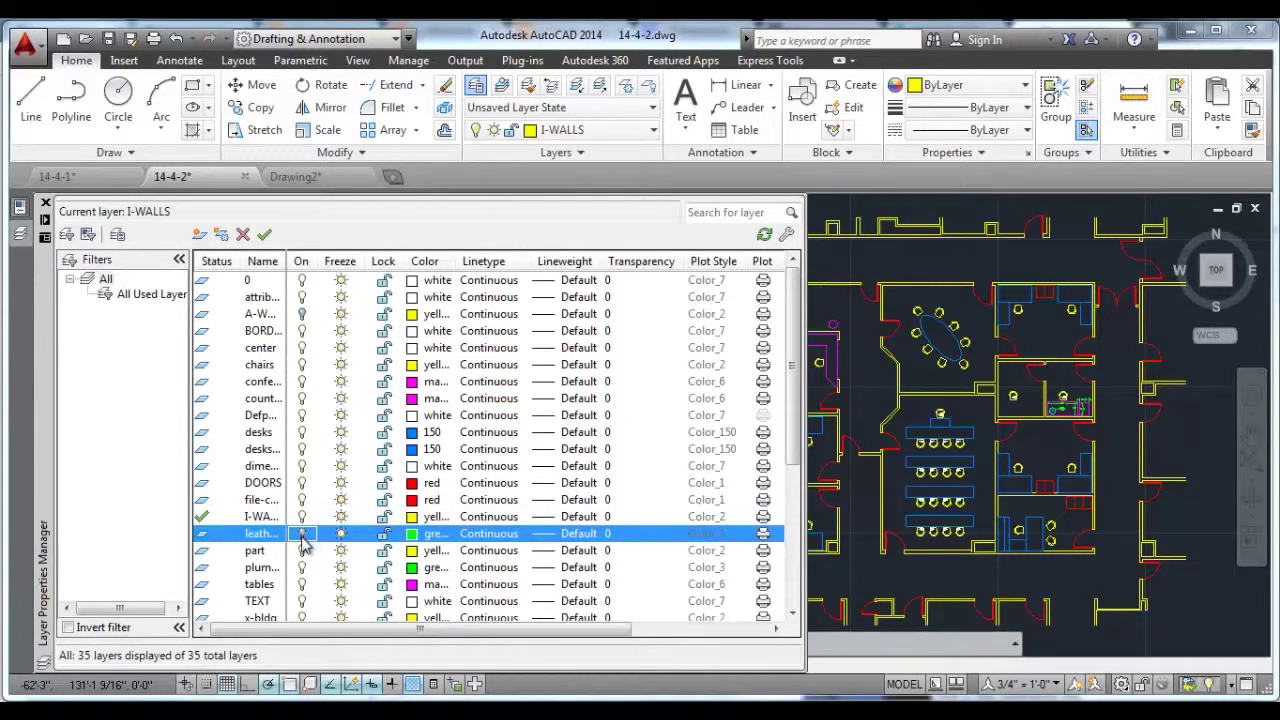
pyautogui.click(302, 550)
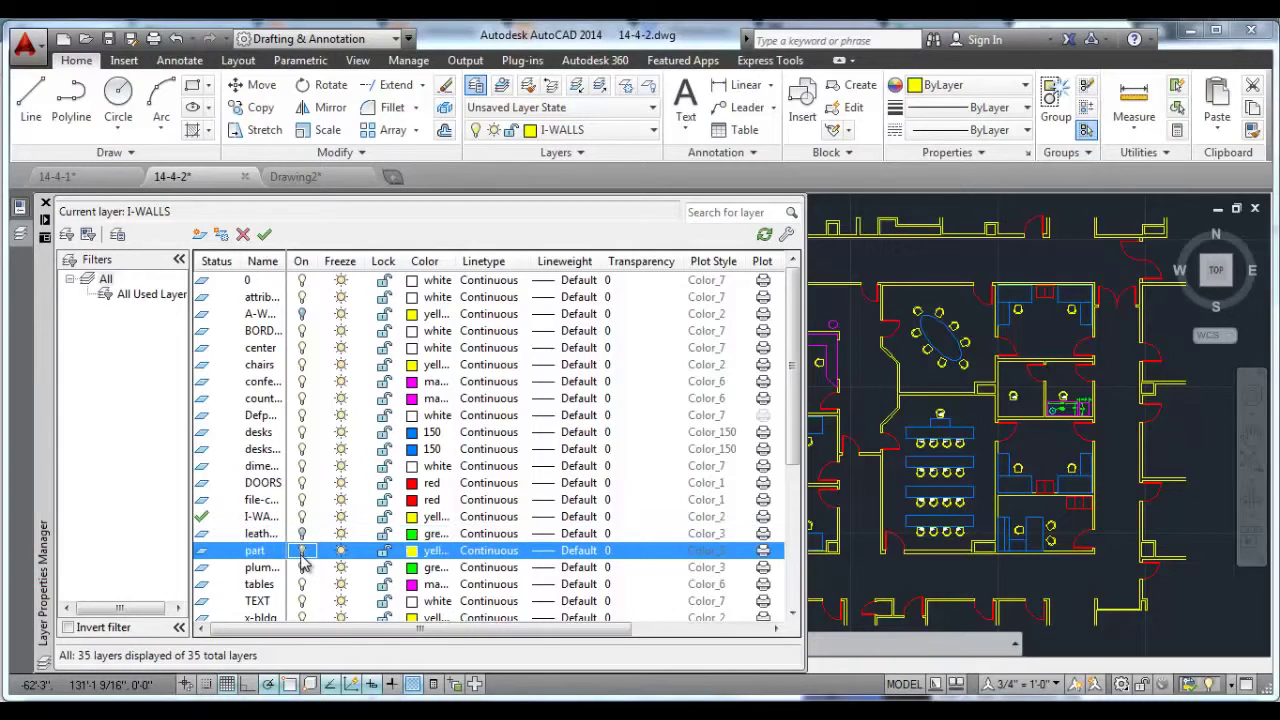
pyautogui.click(305, 448)
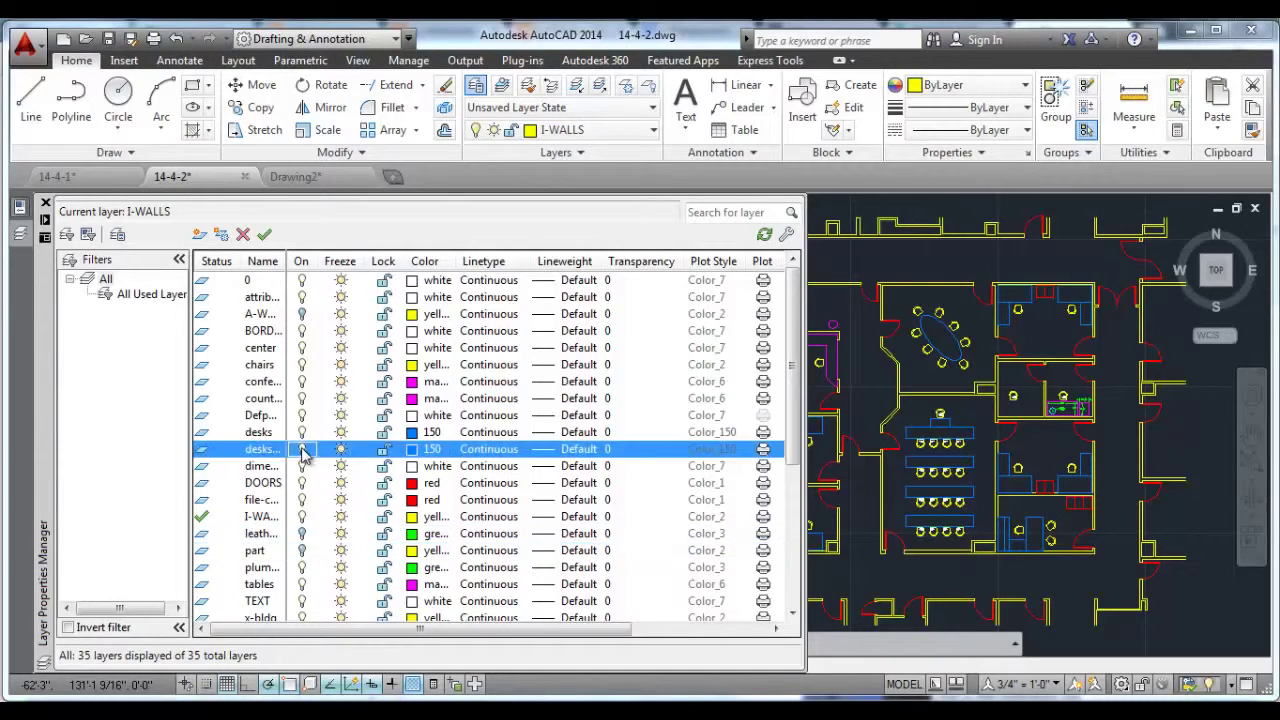
pyautogui.click(304, 433)
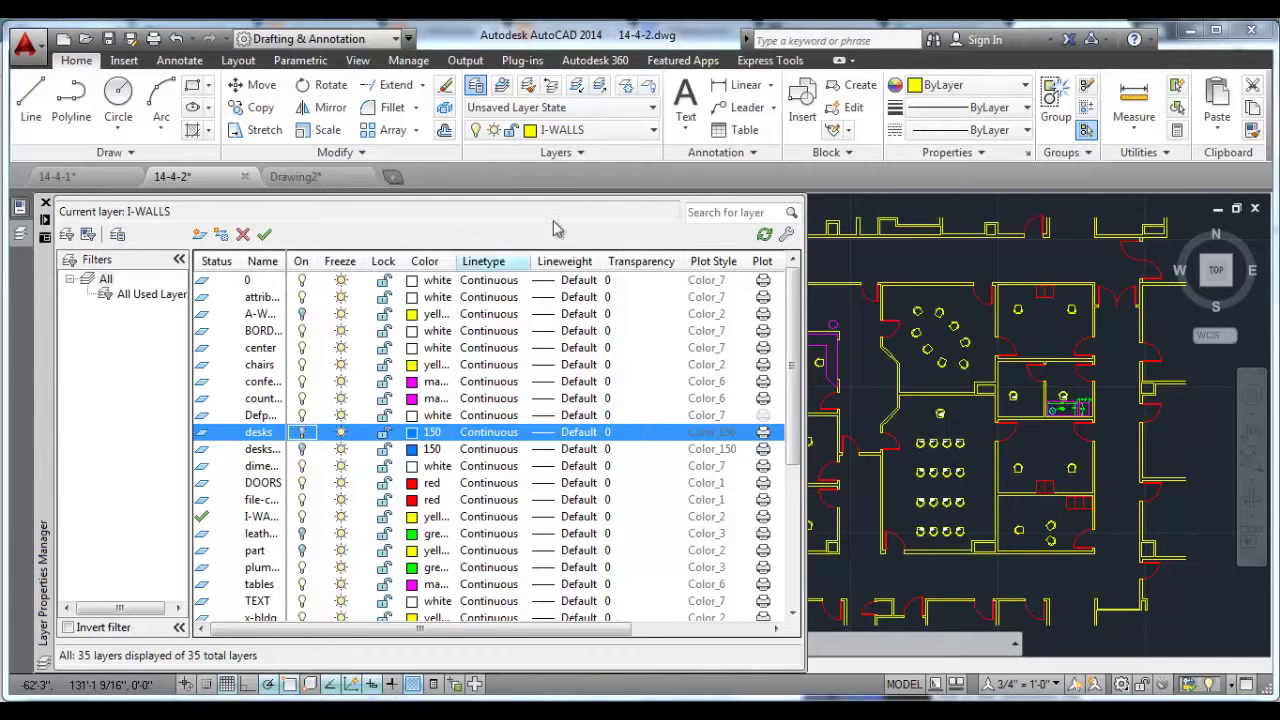
# Save the current layer settings as a new layer state named NO DESK.
pyautogui.click(651, 110)
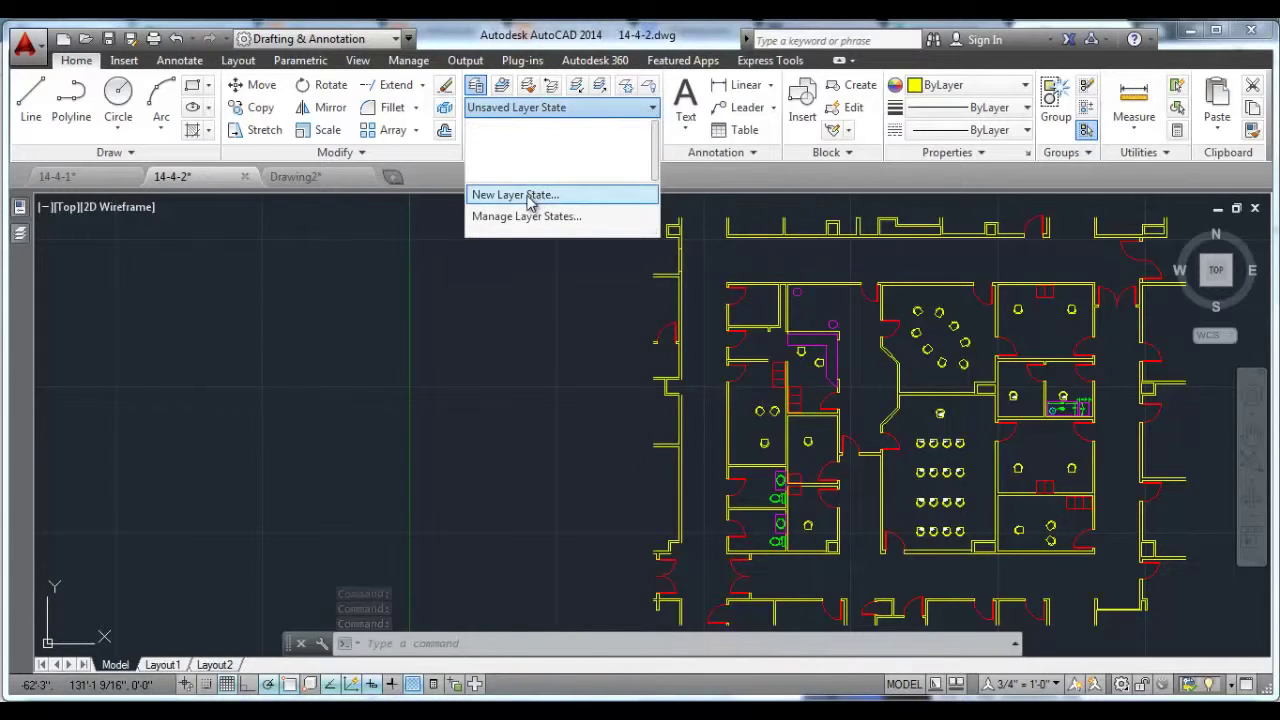
pyautogui.click(530, 195)
pyautogui.write('NO DESK')
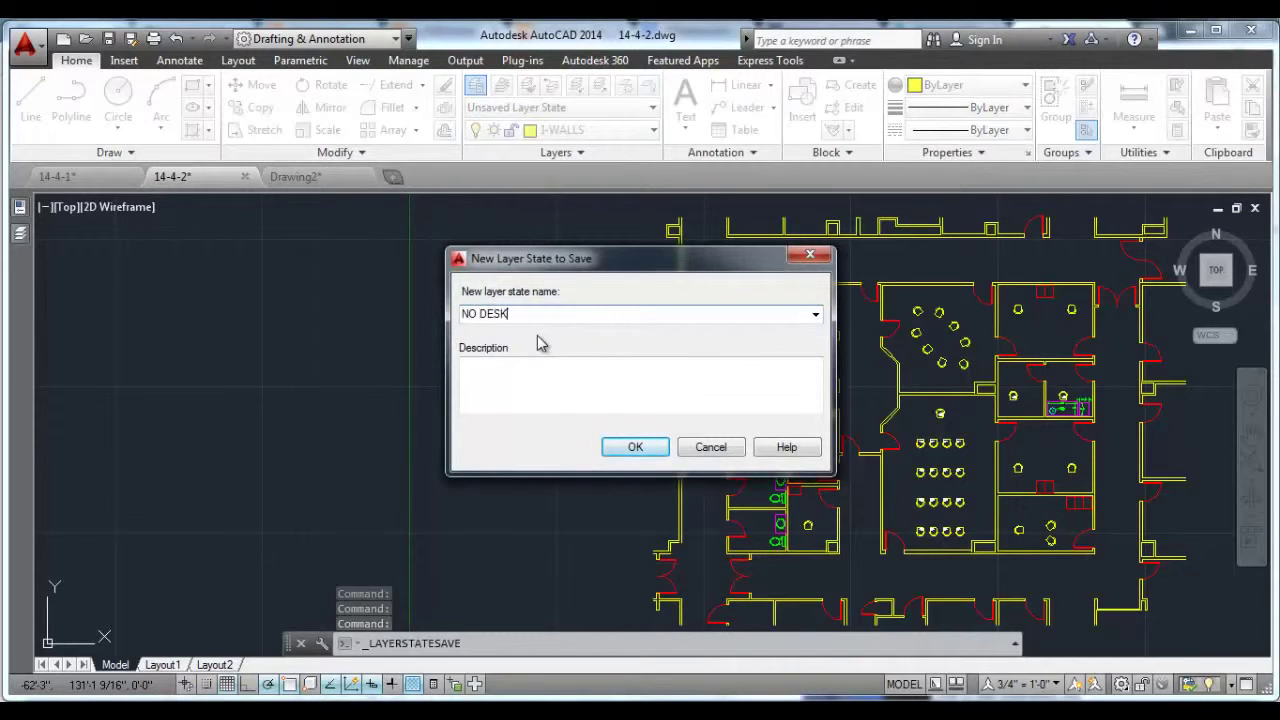
pyautogui.click(635, 447)
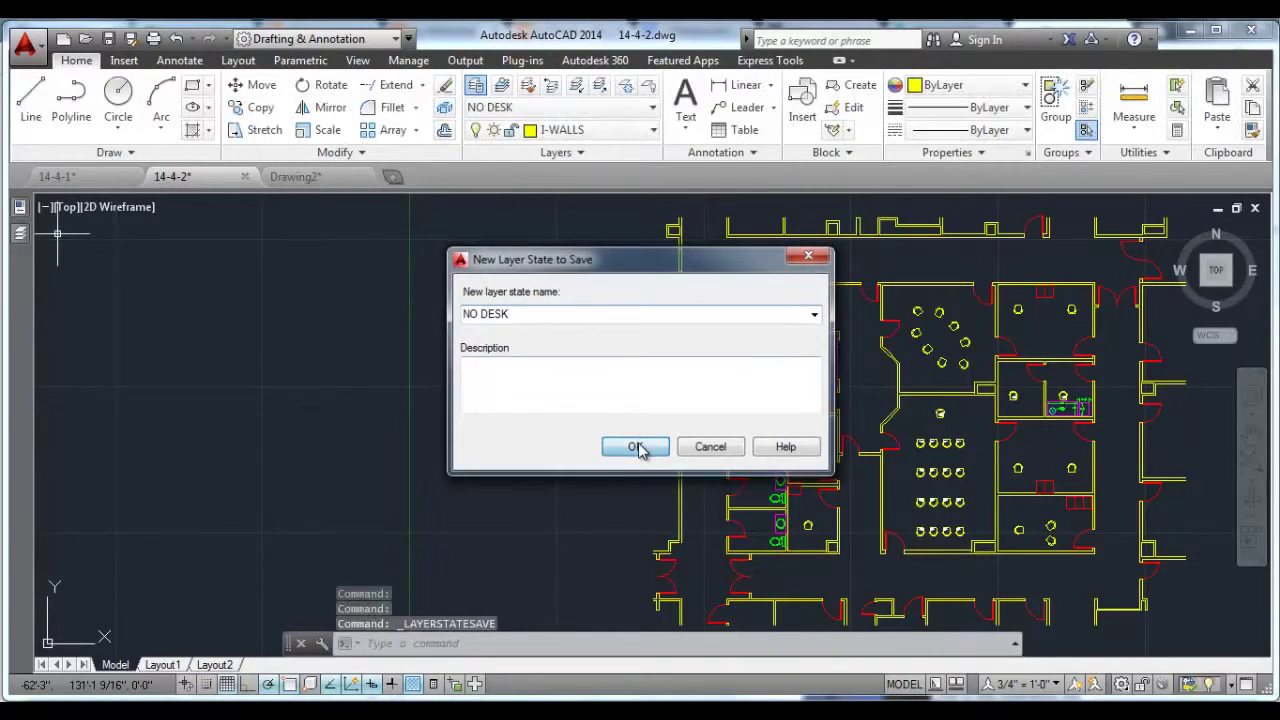
# Turn the desks, desks-executive, leather furniture and part layers back on.
pyautogui.click(651, 133)
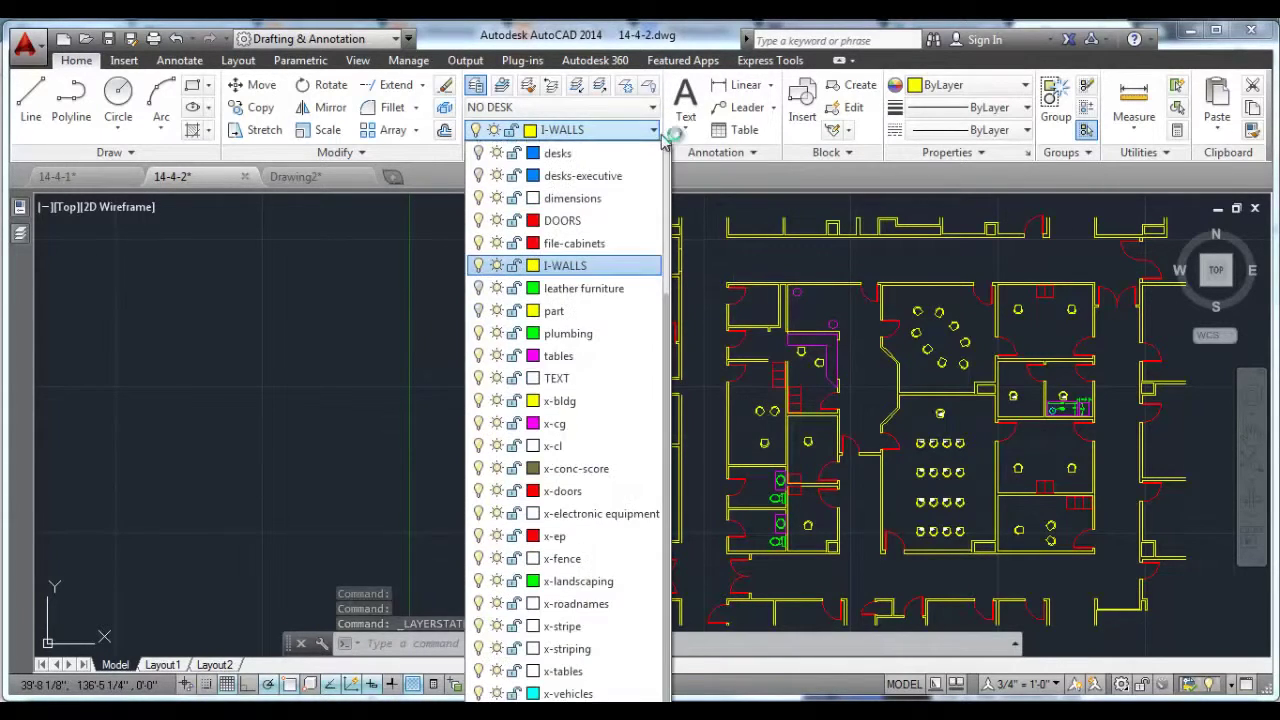
pyautogui.click(480, 153)
pyautogui.click(480, 153)
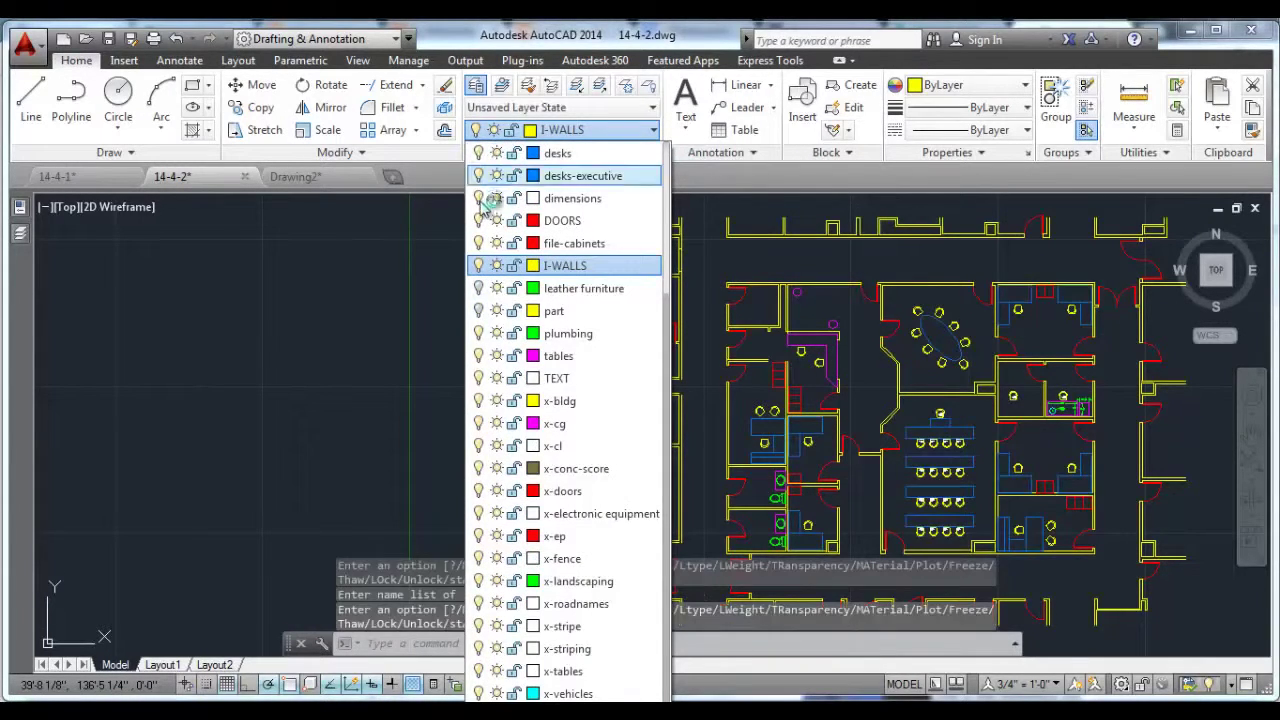
pyautogui.click(479, 288)
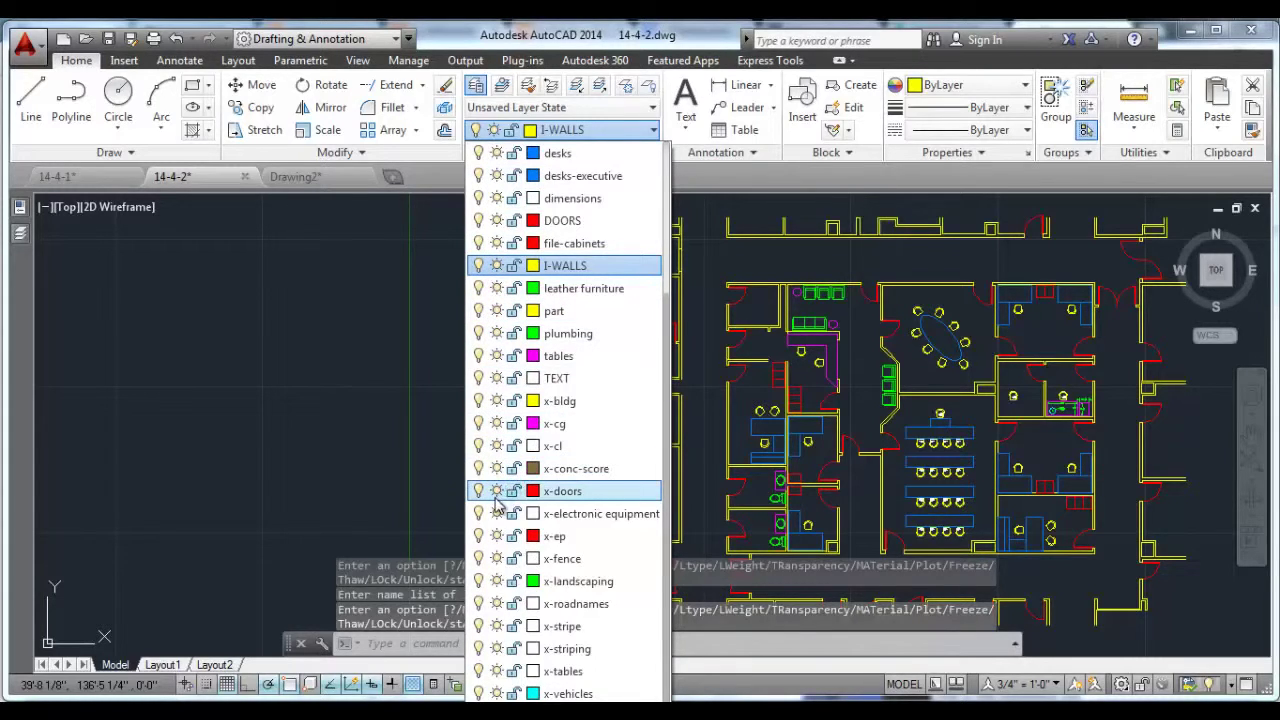
pyautogui.click(776, 504)
# Check the layer of the toilet fixture, and turn off the plumbing and leather furniture layers.
pyautogui.moveTo(776, 501)
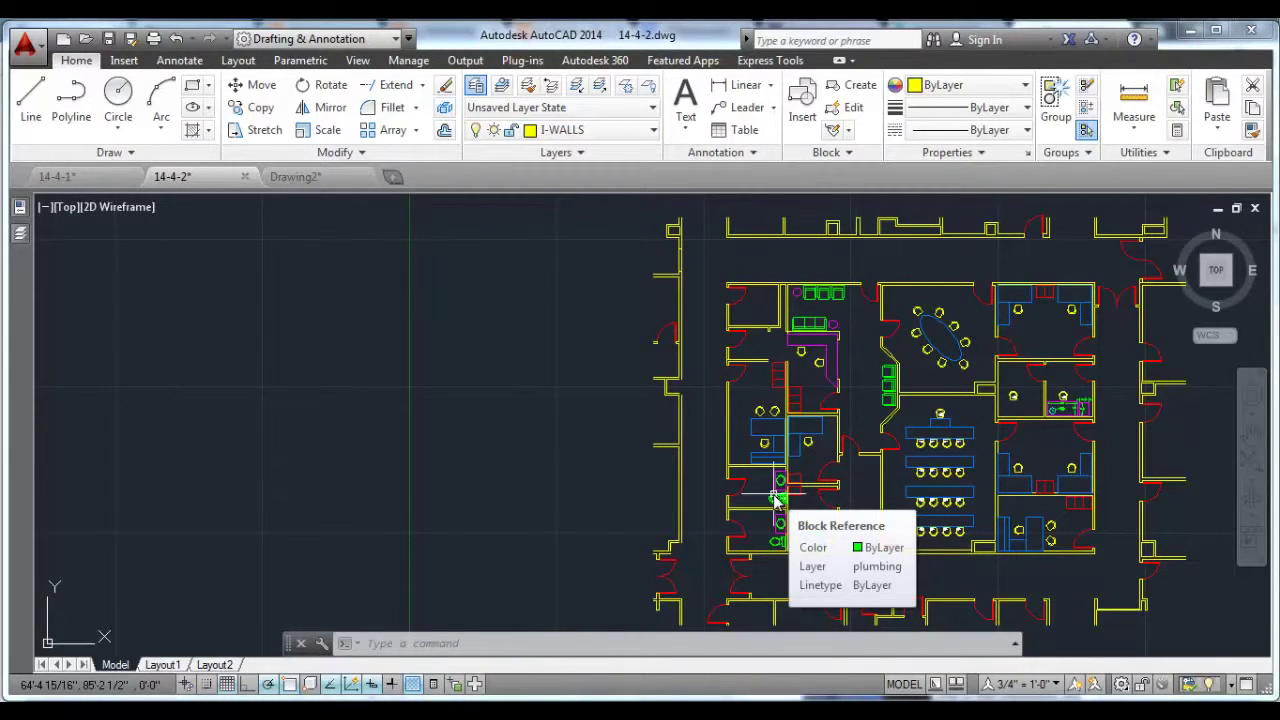
pyautogui.click(650, 130)
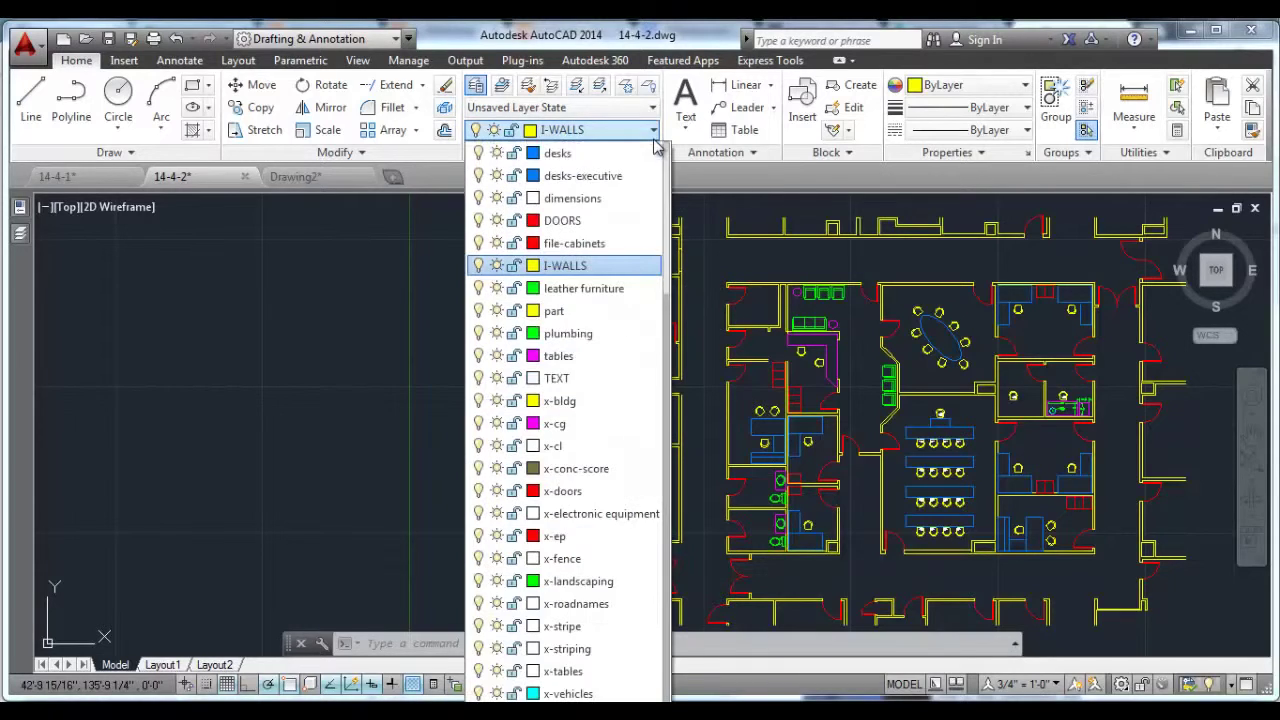
pyautogui.click(479, 334)
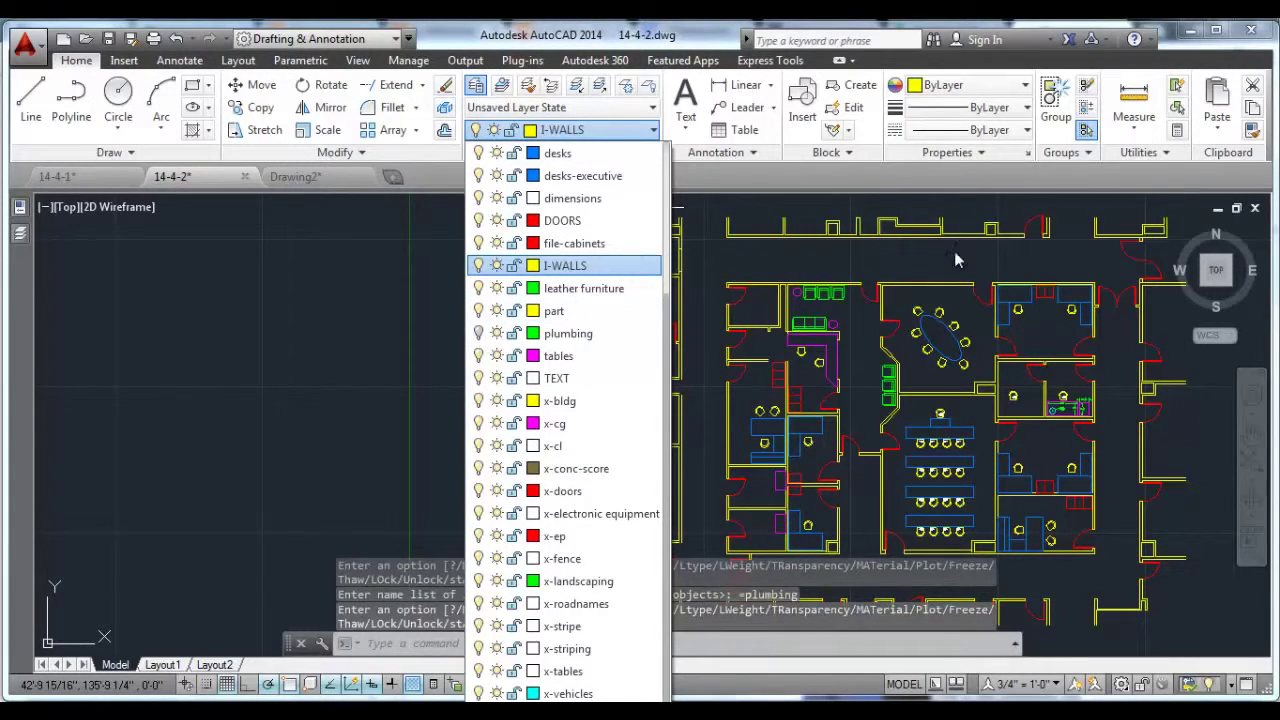
pyautogui.click(479, 288)
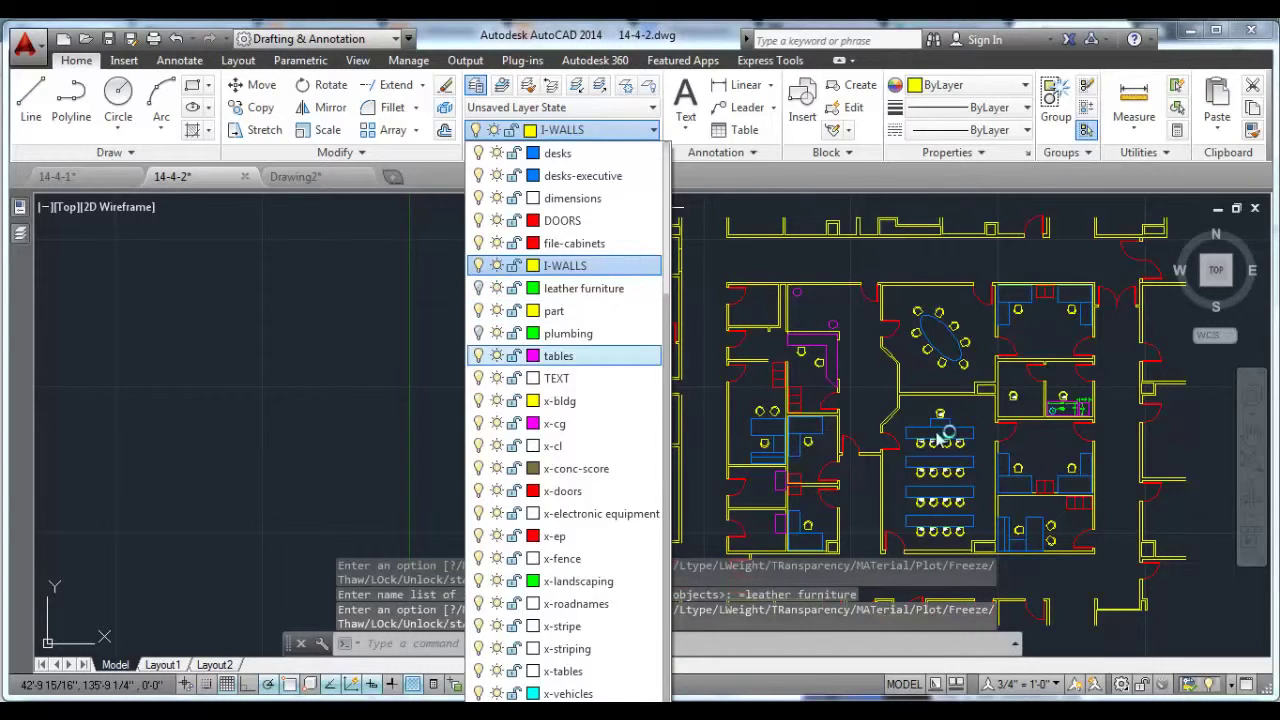
# Turn off the DOORS layer and save the current layer settings as a new layer state named NO Doors- Plumbing.
pyautogui.click(479, 220)
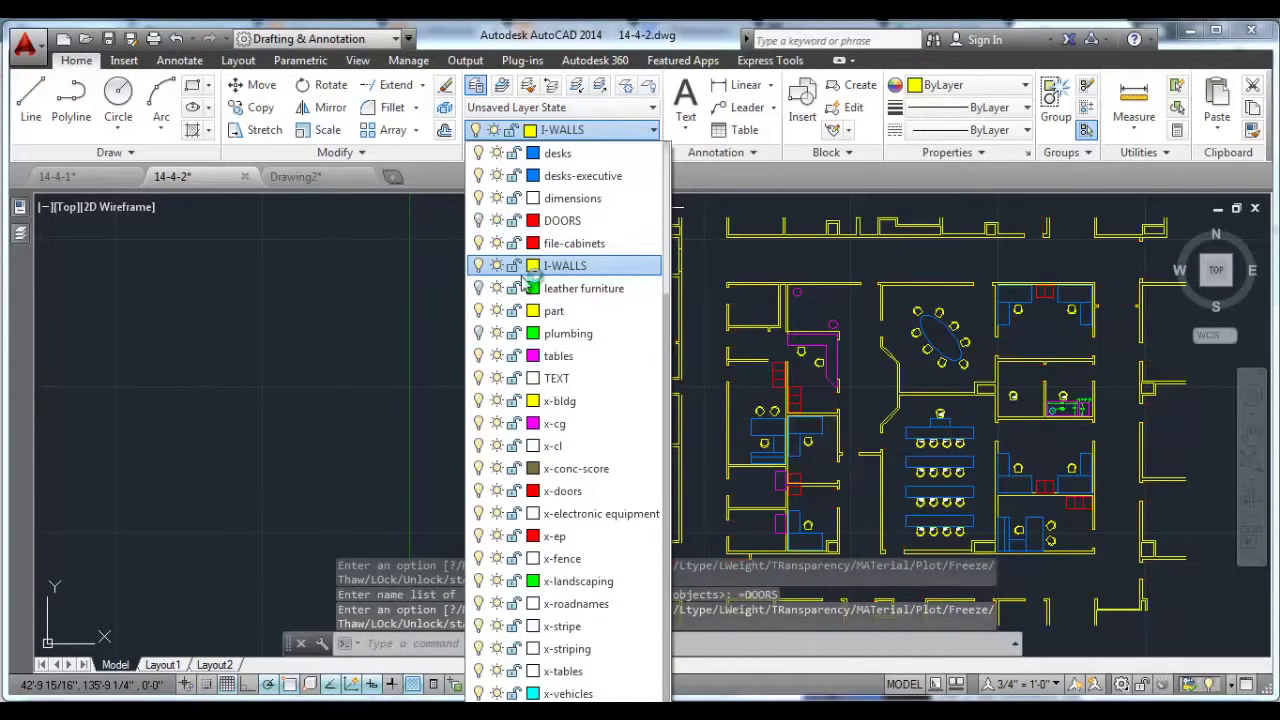
pyautogui.click(653, 110)
pyautogui.click(515, 192)
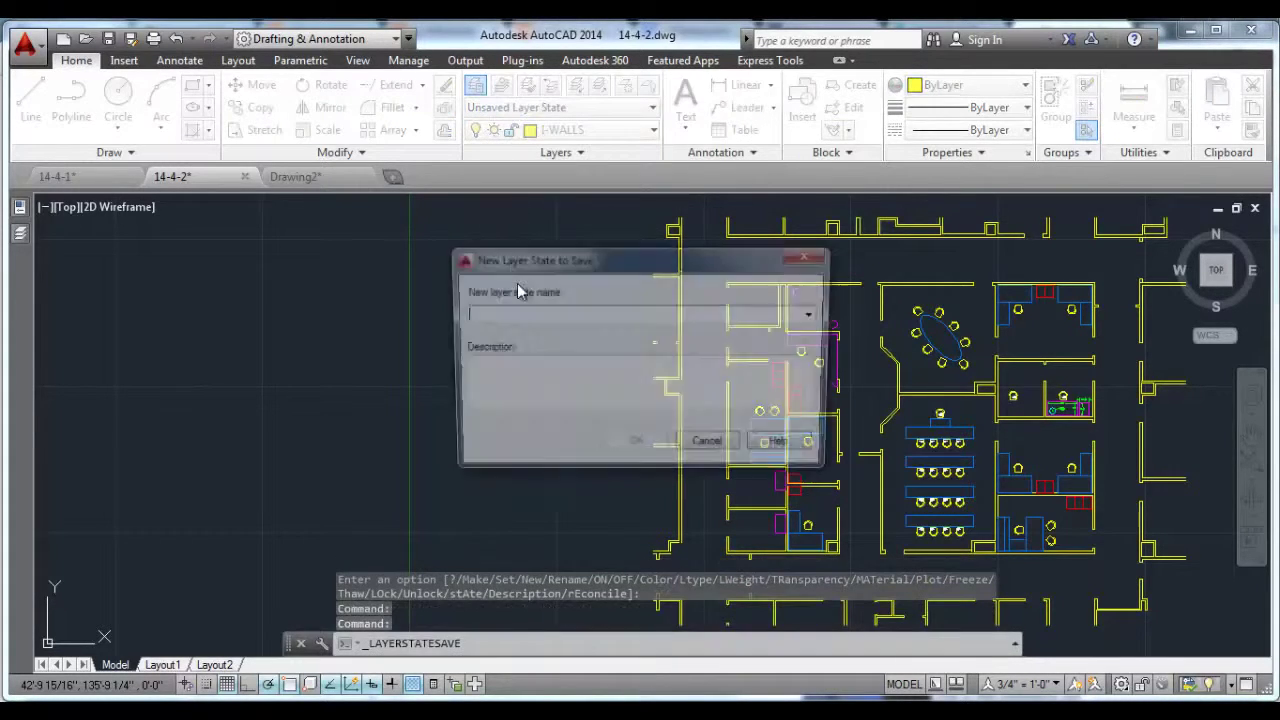
pyautogui.write('NO')
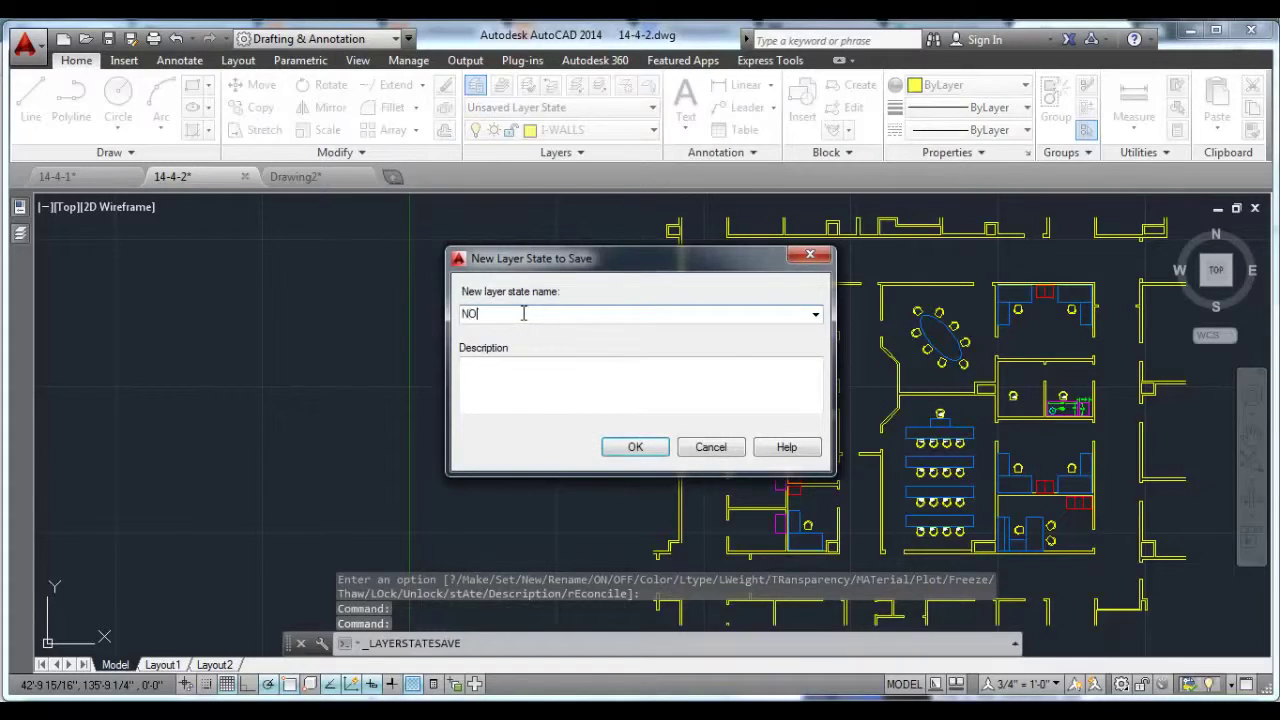
pyautogui.write(' Doors- Plumbing')
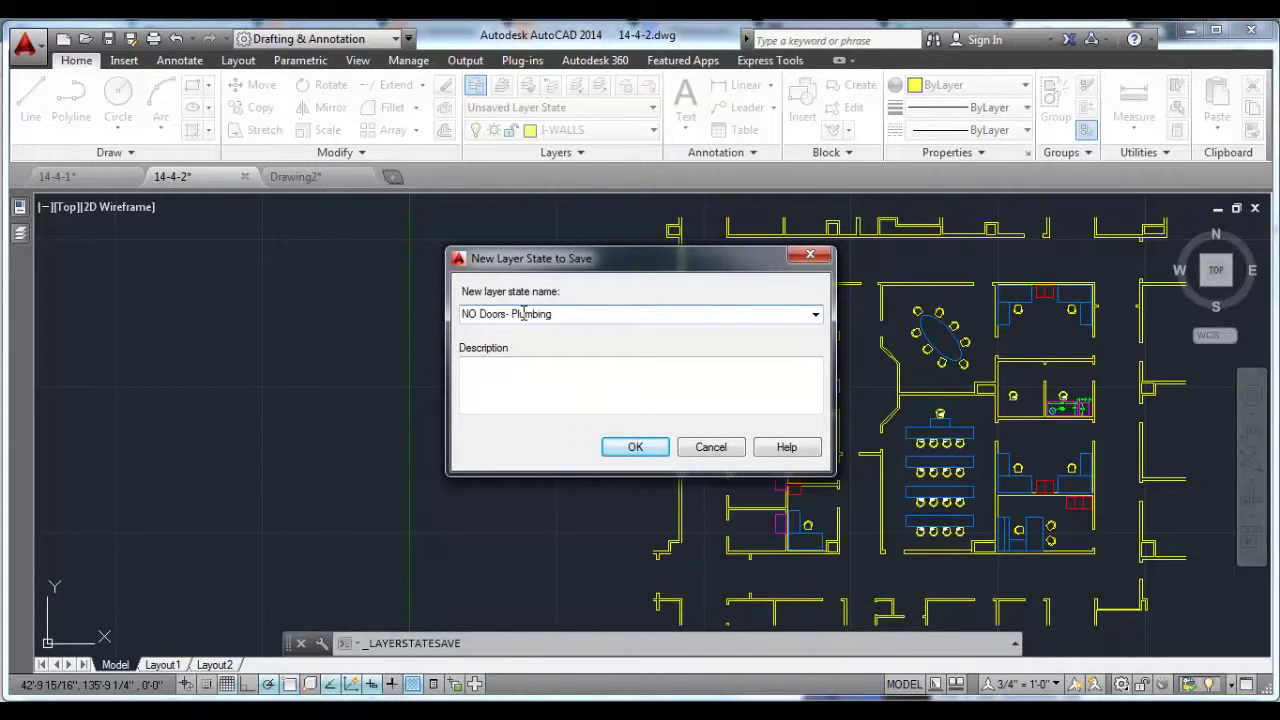
pyautogui.press('Return')
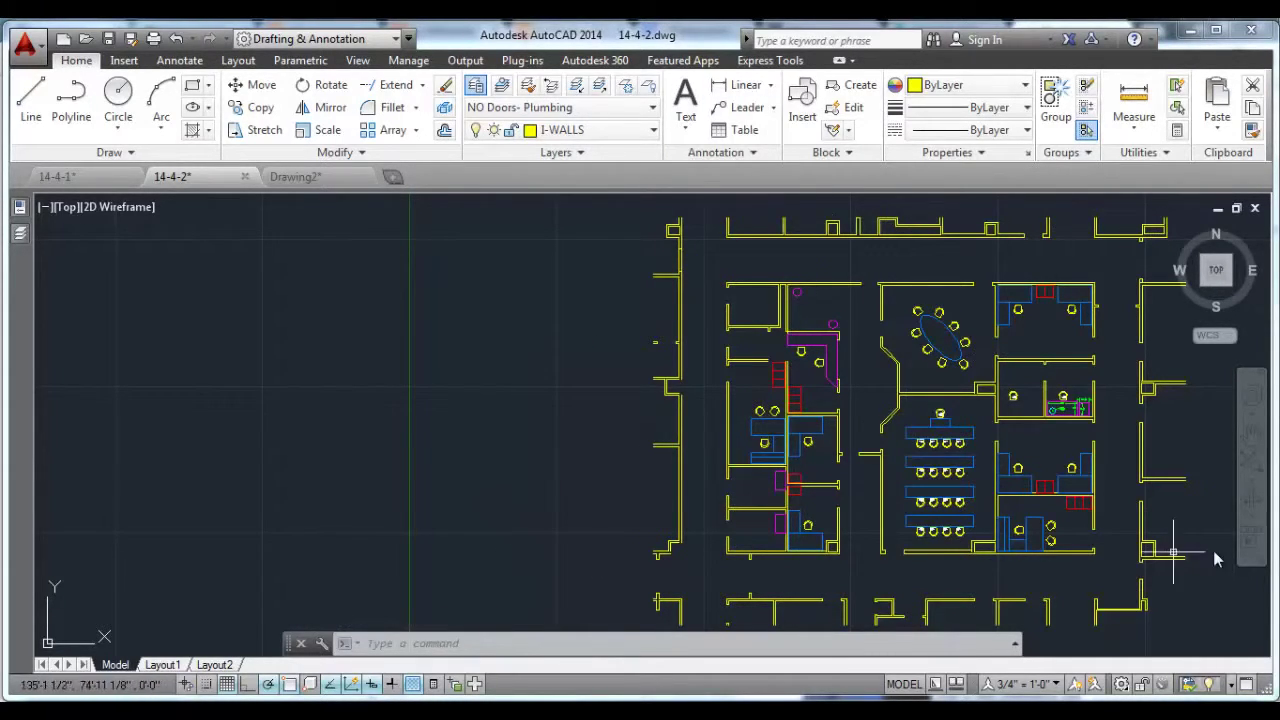
# Open the list of saved layer states.
pyautogui.click(650, 108)
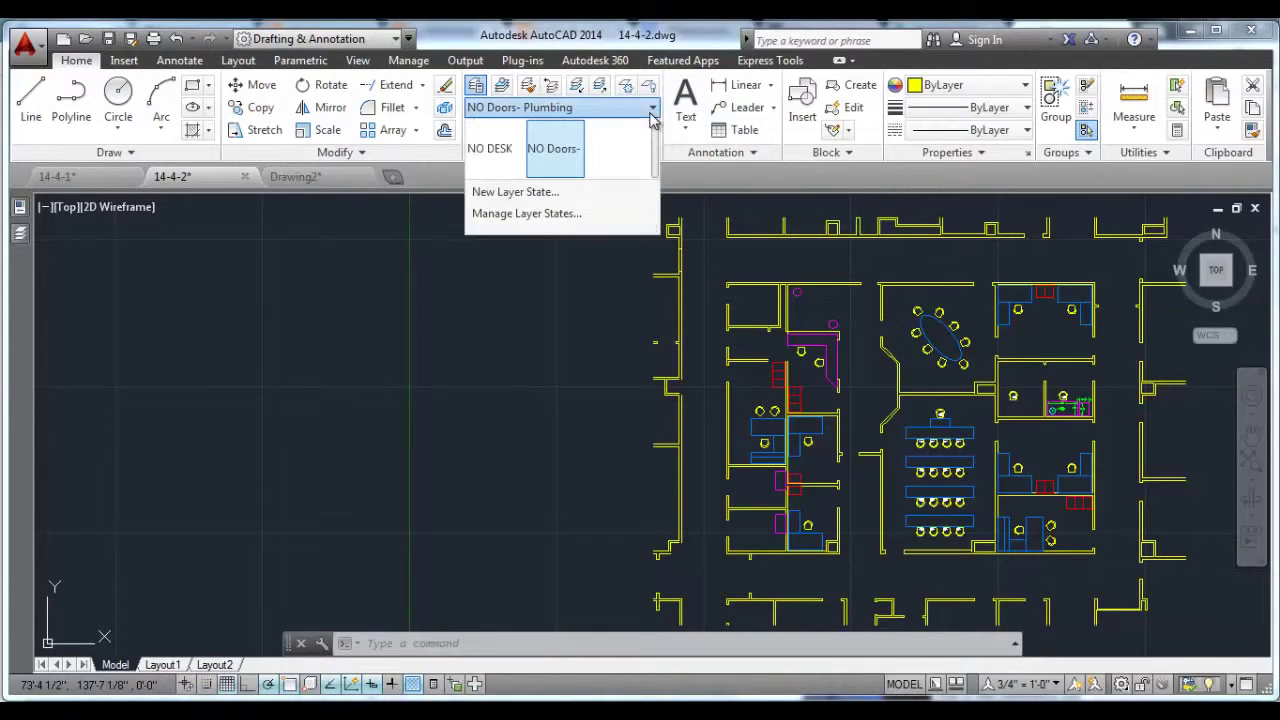